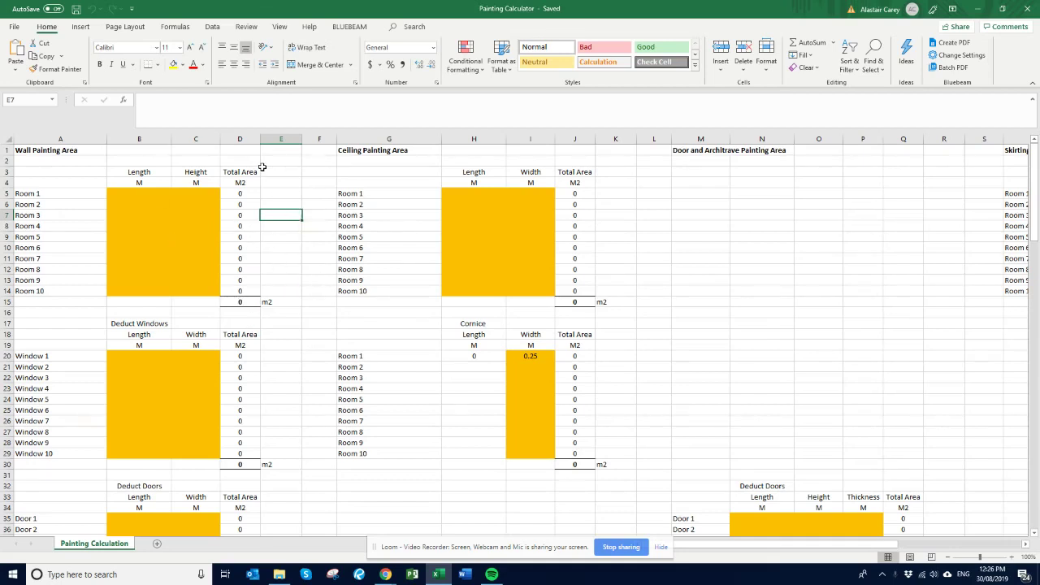
- Label A5 as Wall 1 and fill the labels Wall 2 through Wall 10 down to A14
click(77, 154)
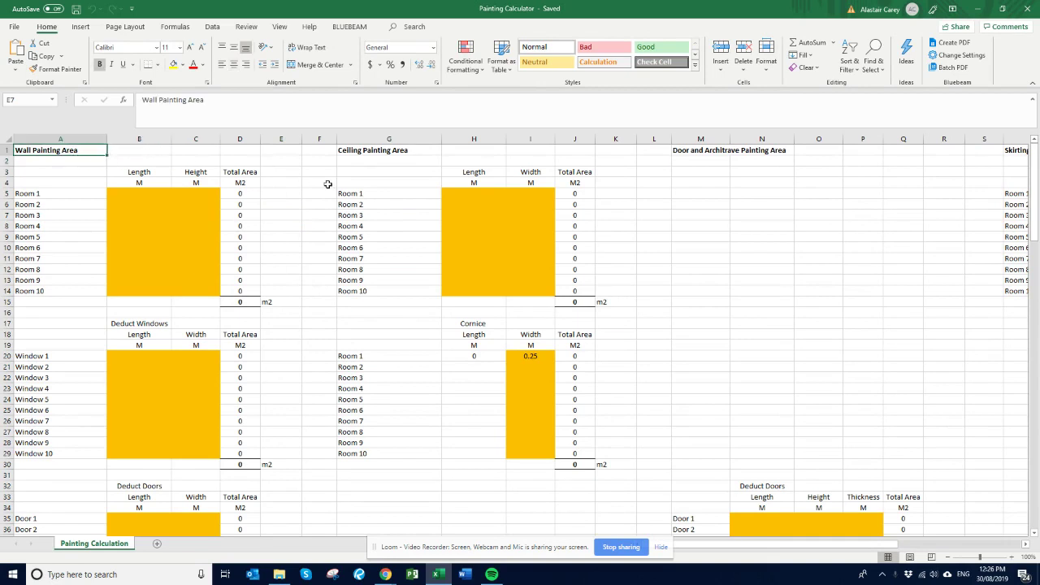
key(Down)
key(Down)
key(Down)
key(Down)
text(Wal)
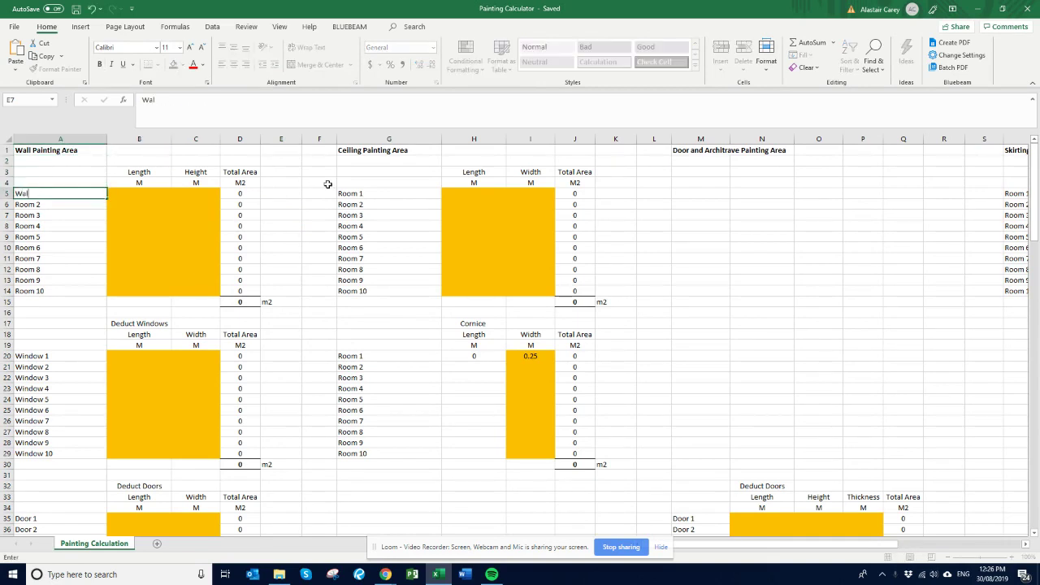
text(l 1)
key(Return)
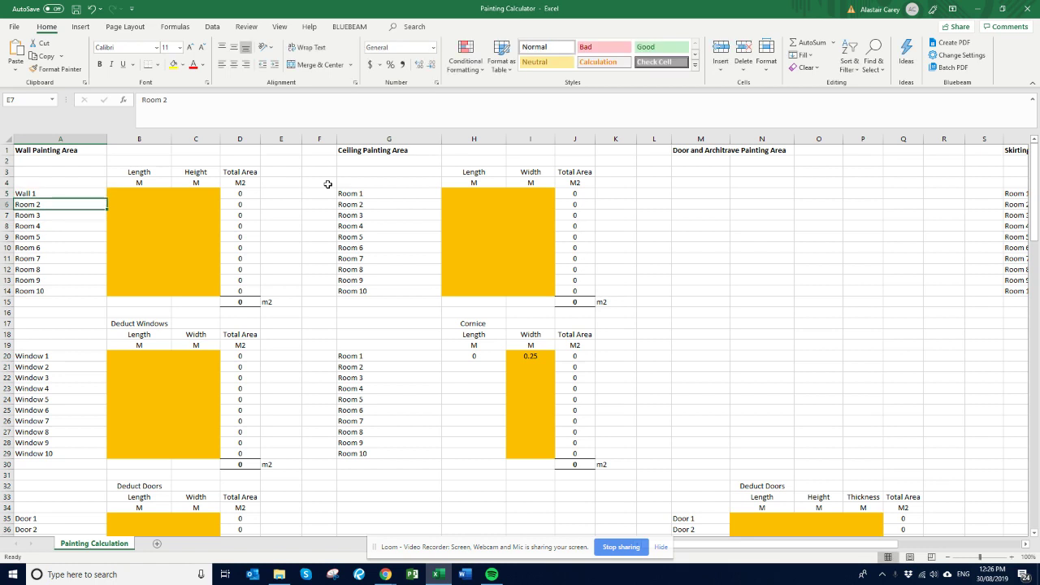
click(65, 194)
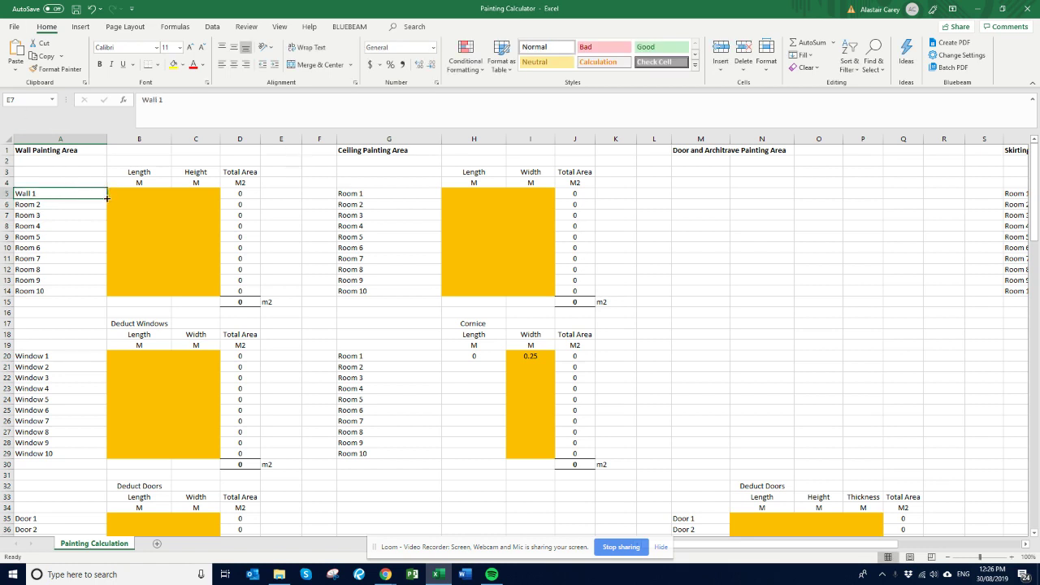
drag(106, 198, 104, 292)
- Enter Wall 1's length and height as 3 m by 3 m
click(123, 193)
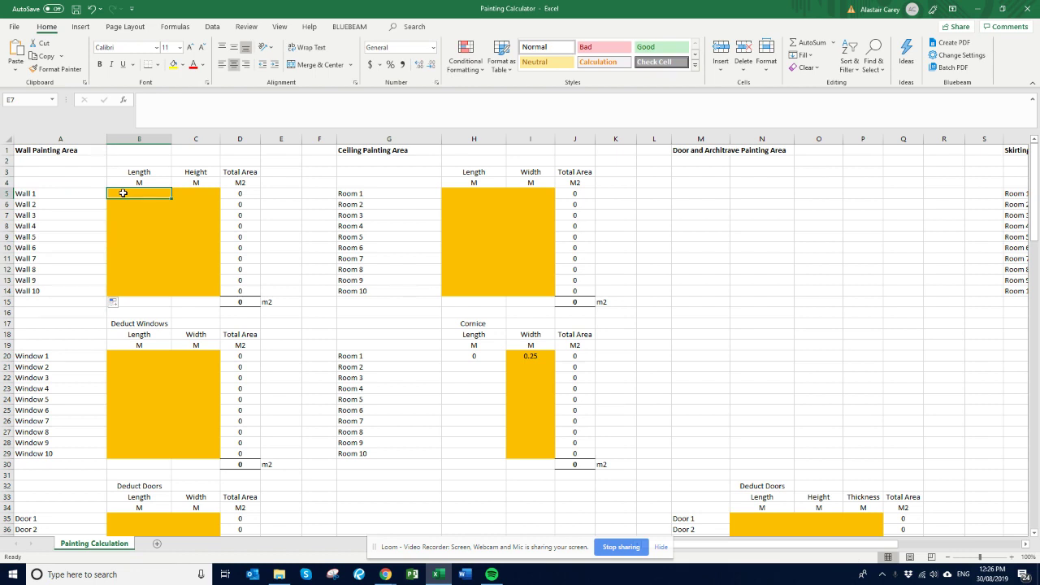
text(3)
key(Tab)
text(3)
key(Tab)
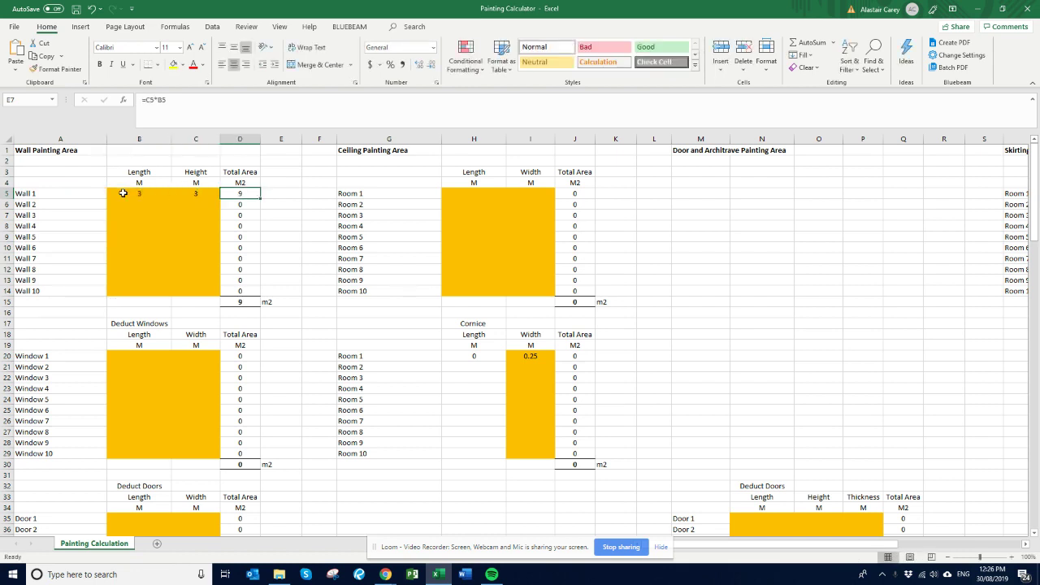
- Copy Wall 1's 3 by 3 dimensions into Walls 2, 3 and 4
key(Left)
key(Left)
key(Down)
key(Up)
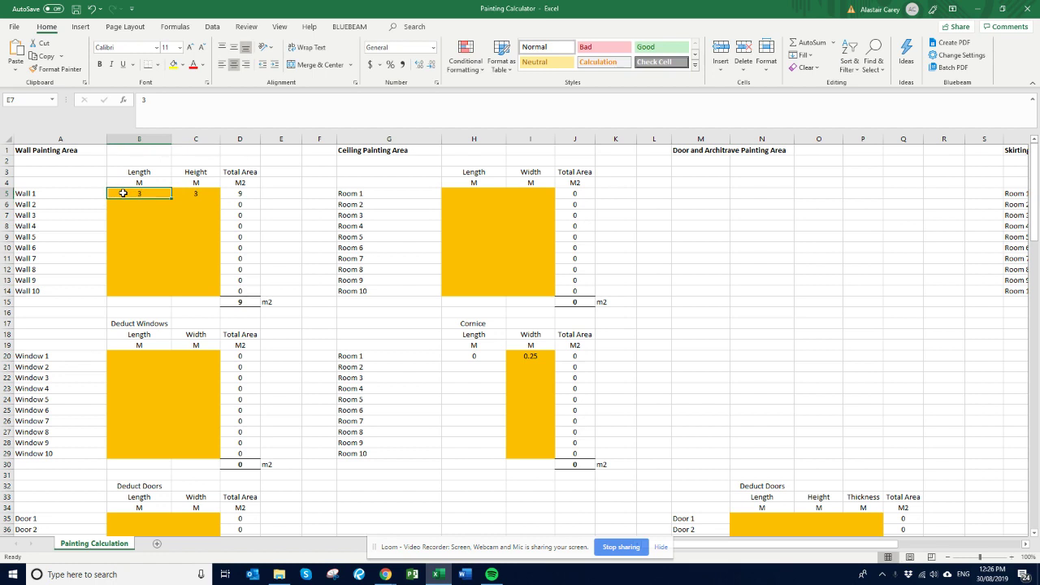
key(shift+Right)
key(ctrl+c)
key(Down)
key(ctrl+v)
key(Down)
key(ctrl+v)
key(Down)
key(ctrl+v)
key(Escape)
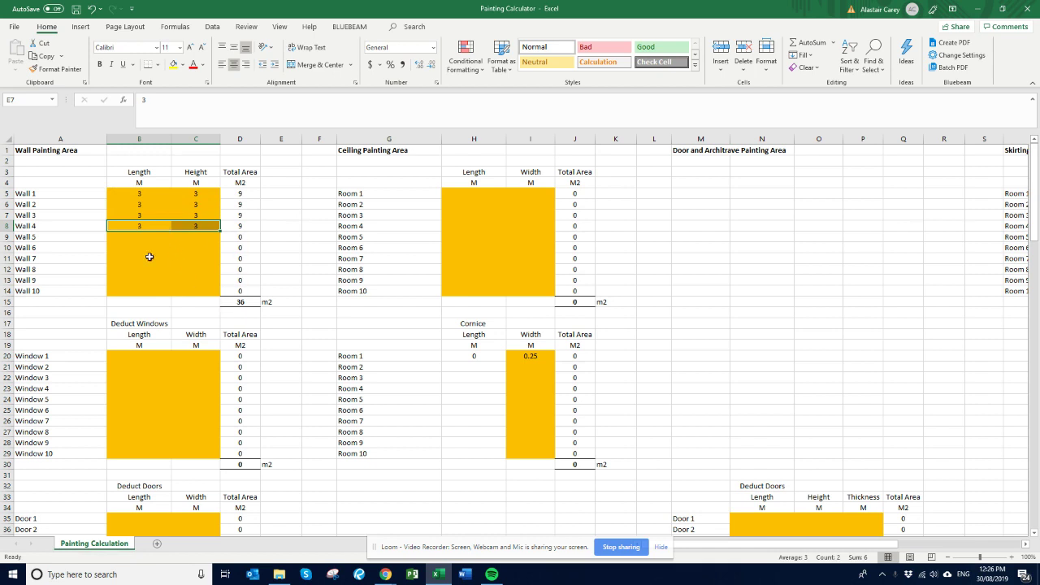
scroll(148, 294, down, 2)
- Enter Window 1 as 2 m by 1 m
click(148, 294)
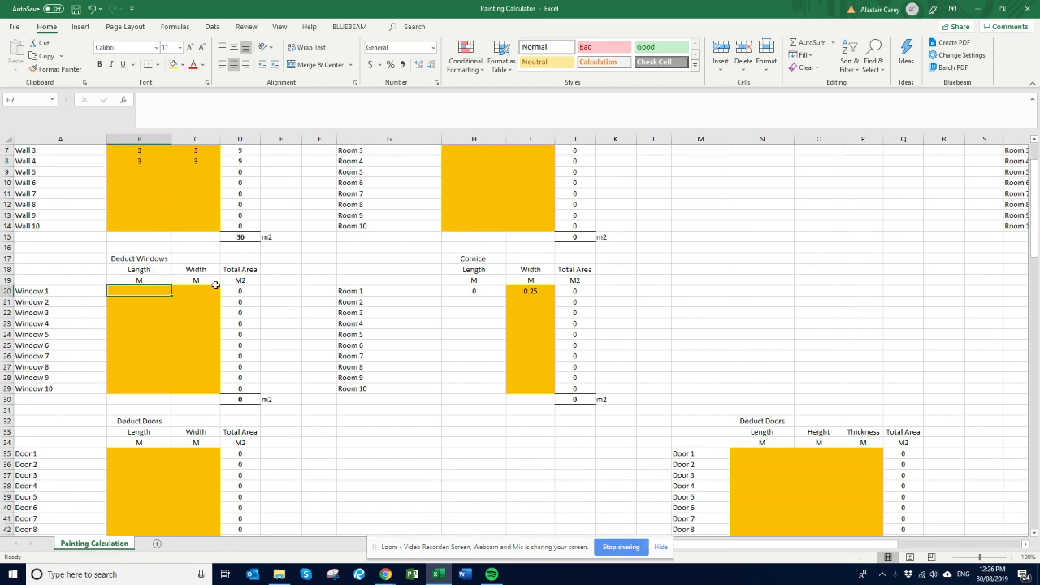
text(2)
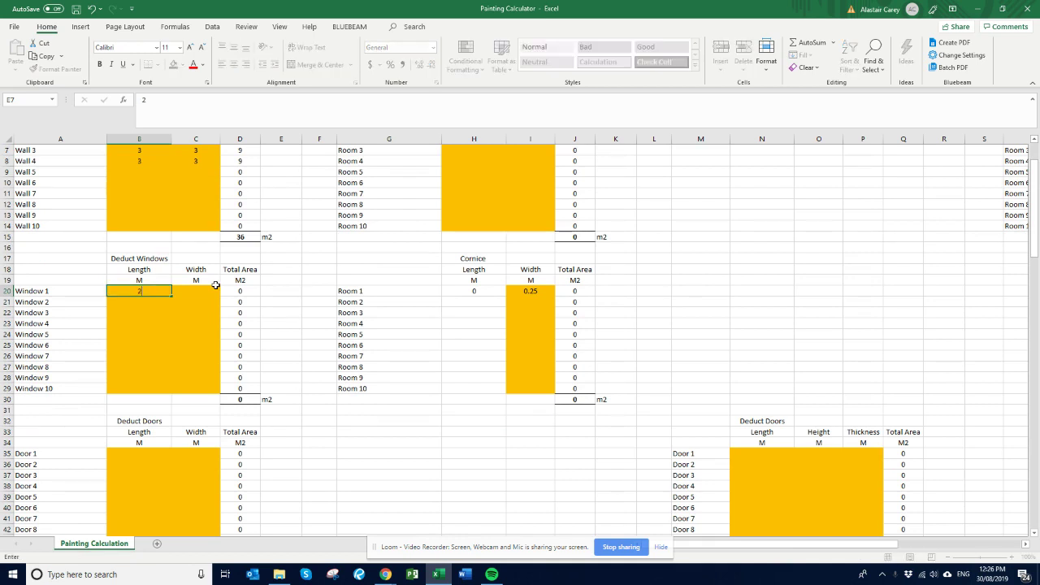
key(Tab)
text(1)
key(Return)
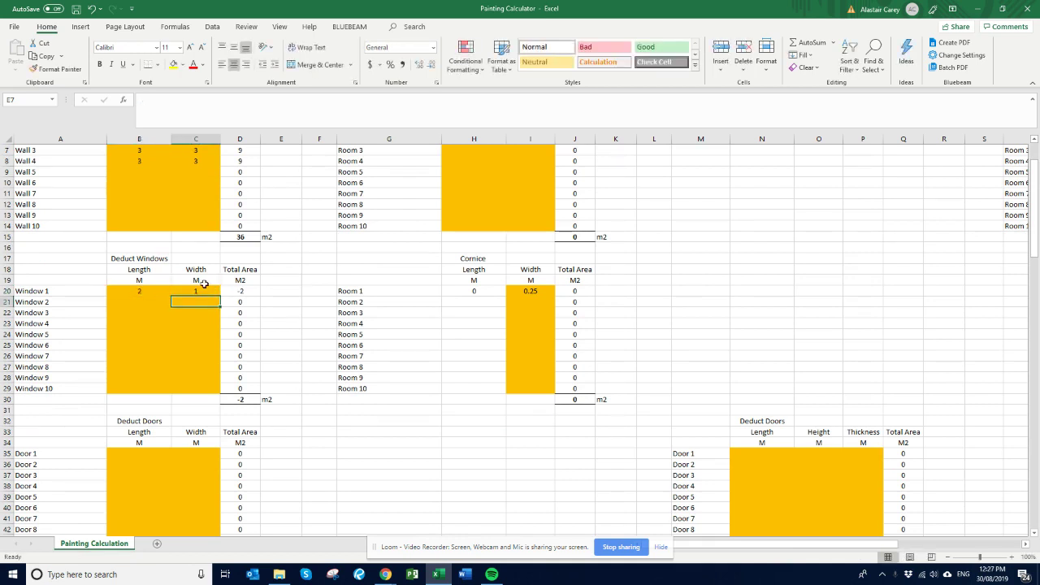
- Enter Door 1 as 2 m by 1 m
scroll(185, 246, down, 2)
click(136, 391)
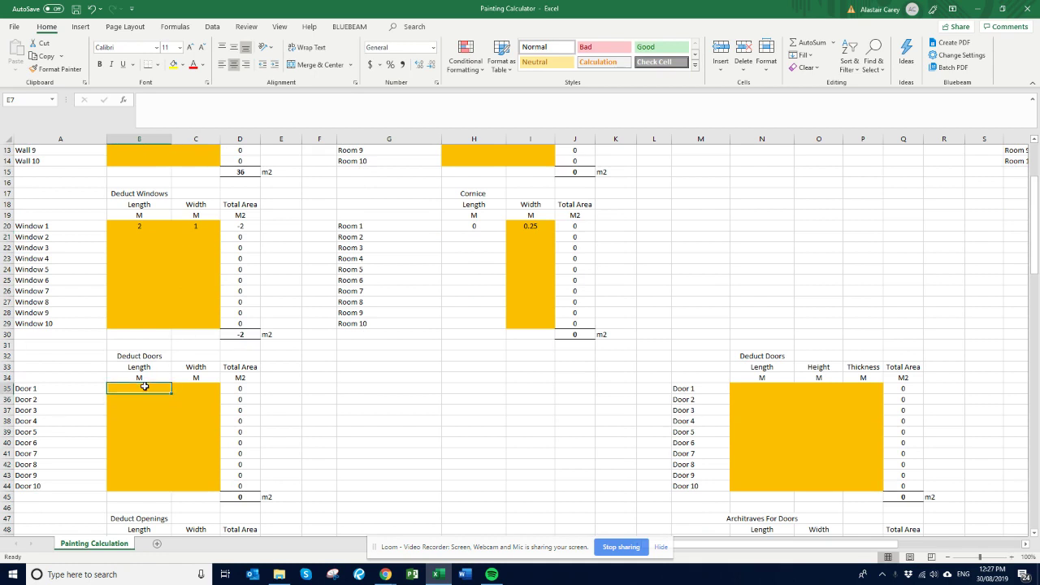
text(2)
key(Tab)
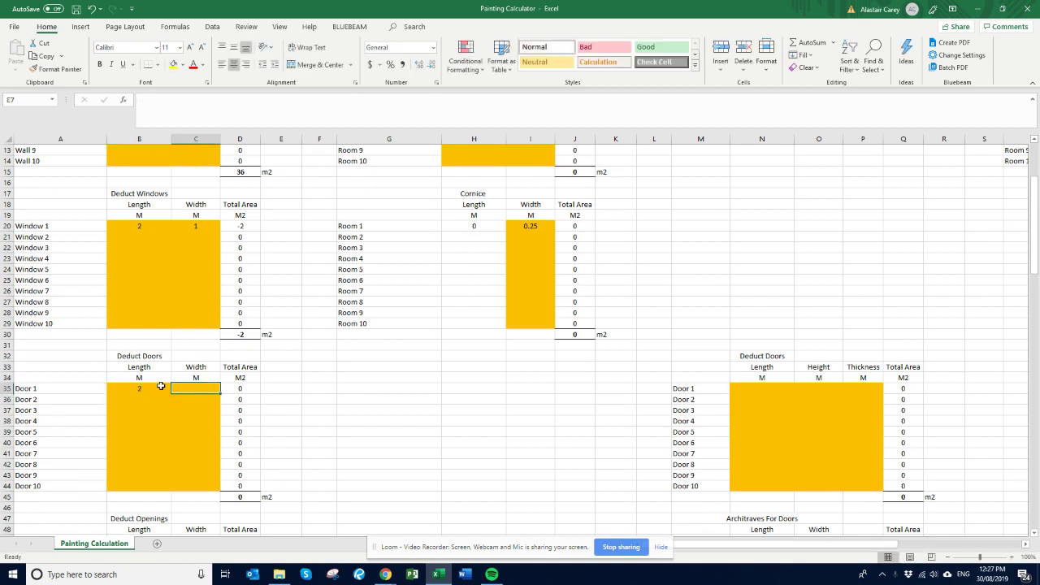
text(1)
click(293, 380)
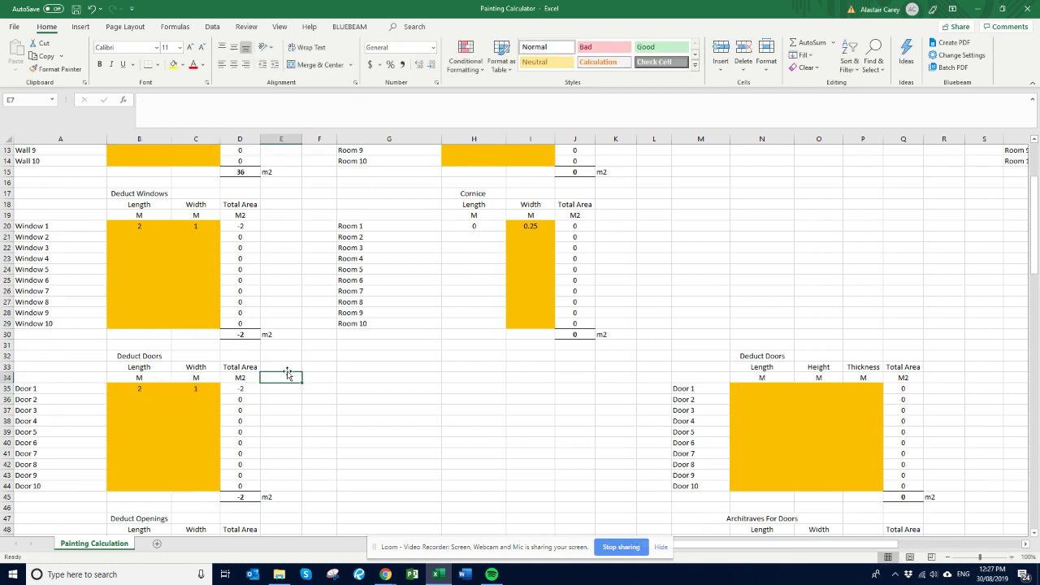
- Enter Opening 1 as 2 m by 1 m, deducting 2 m2
scroll(242, 292, down, 2)
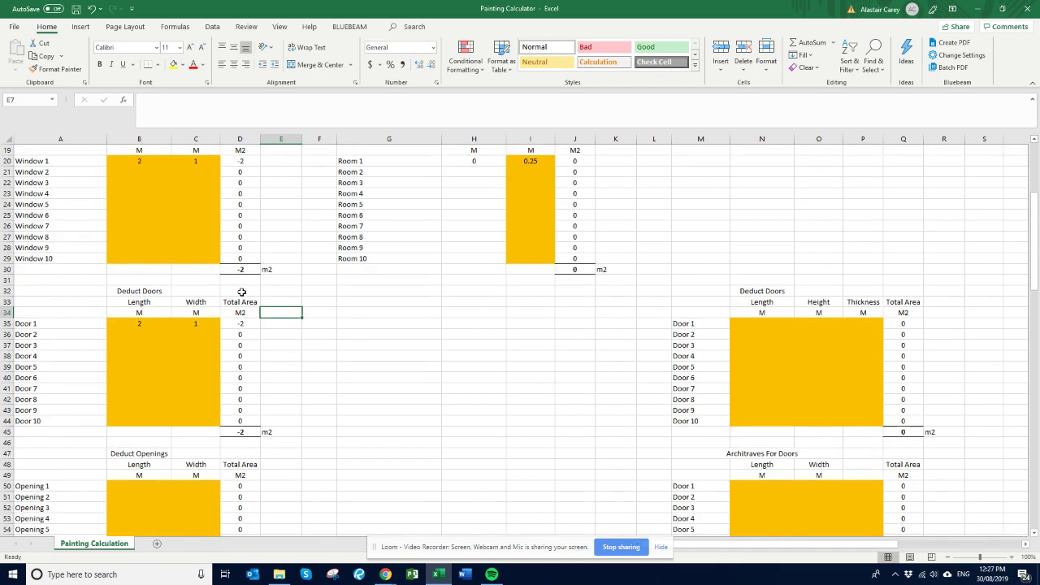
scroll(241, 292, down, 3)
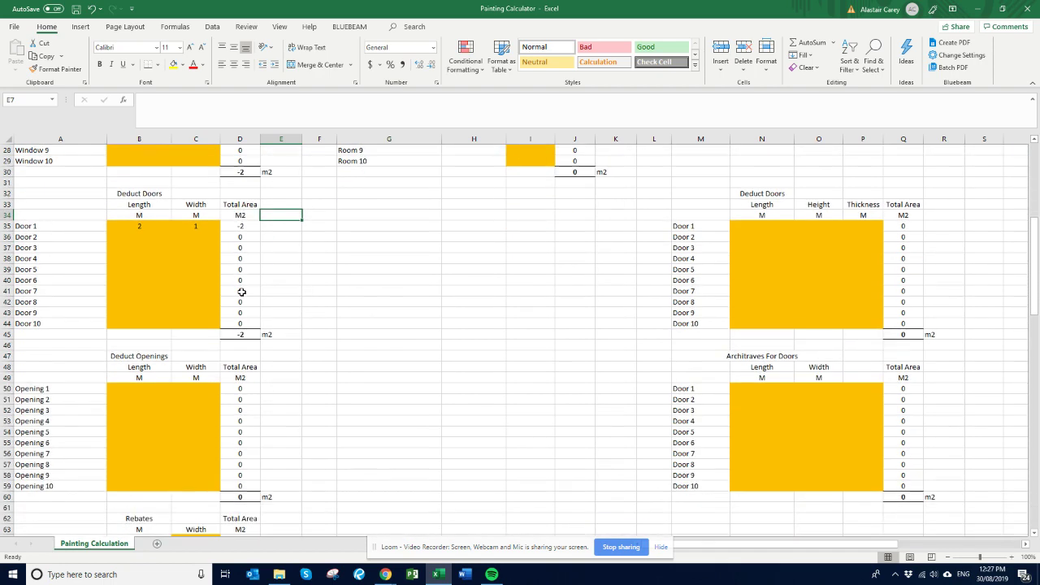
scroll(242, 292, down, 2)
scroll(241, 292, down, 1)
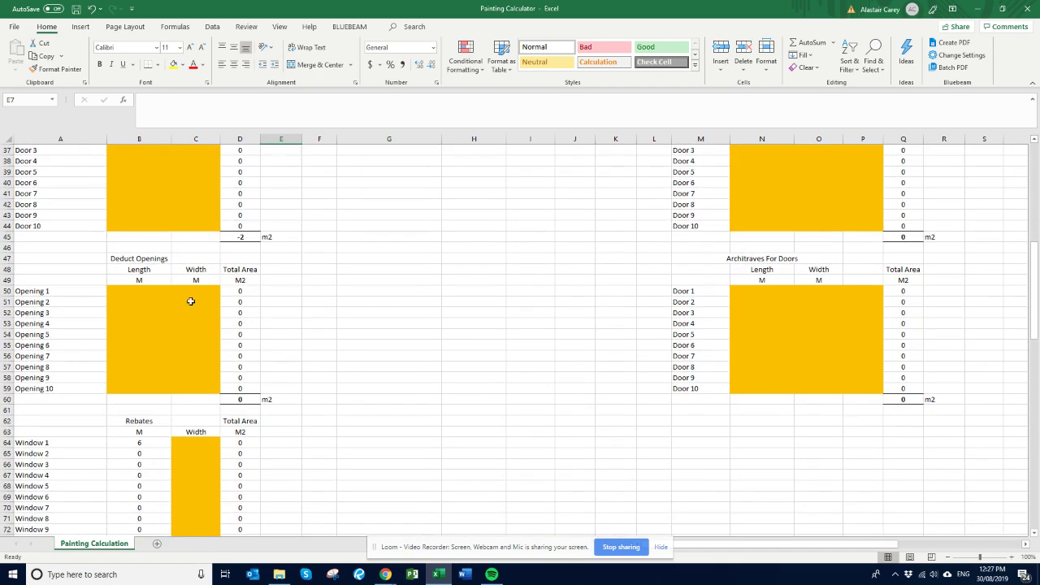
click(142, 290)
text(2)
key(Right)
text(1)
key(Return)
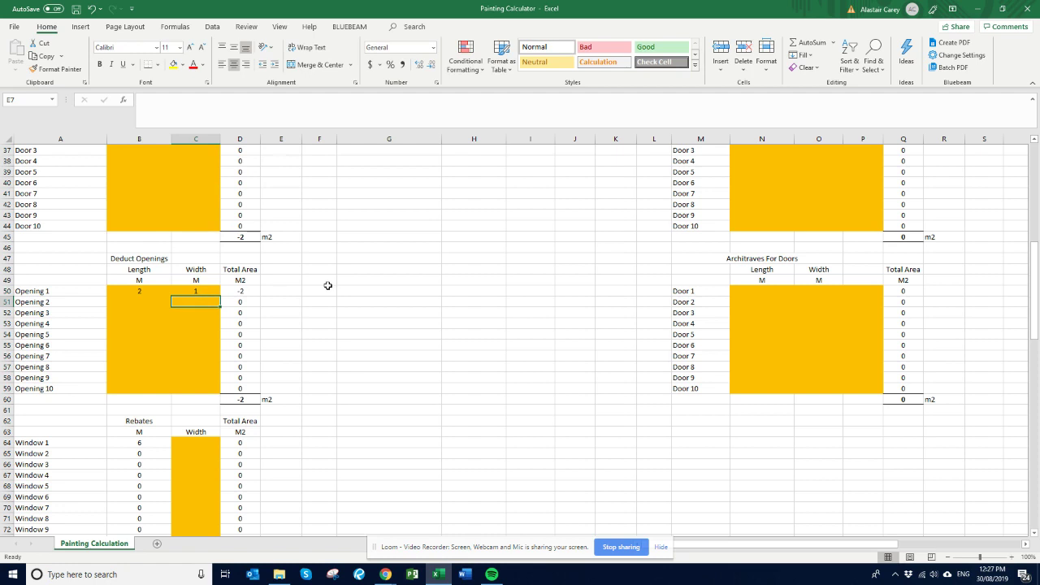
click(144, 295)
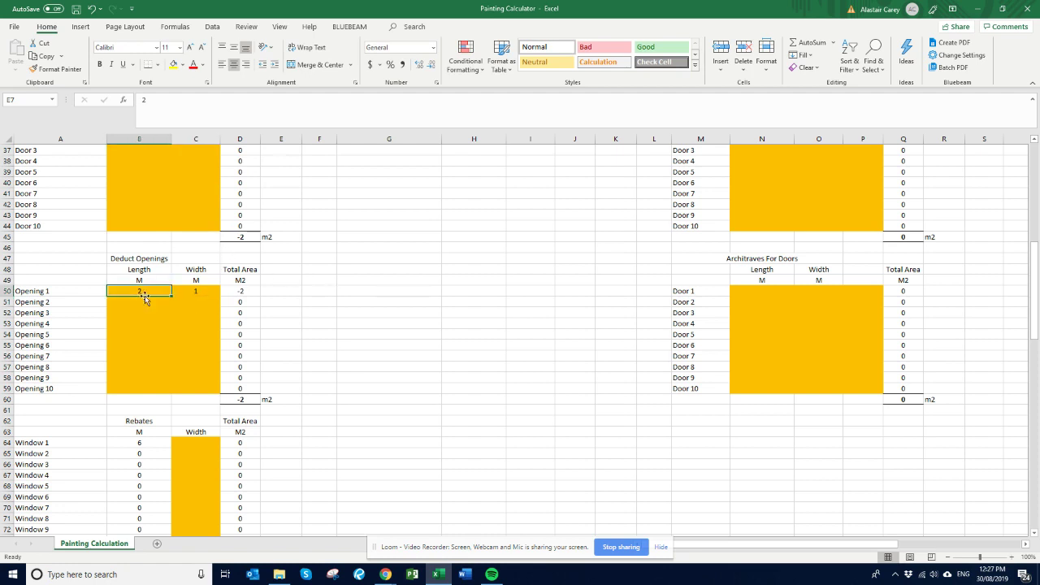
- Set rebate widths to 0.1 for Window 1, 0 for Door 1 and 0.2 for Opening 1
scroll(327, 294, down, 5)
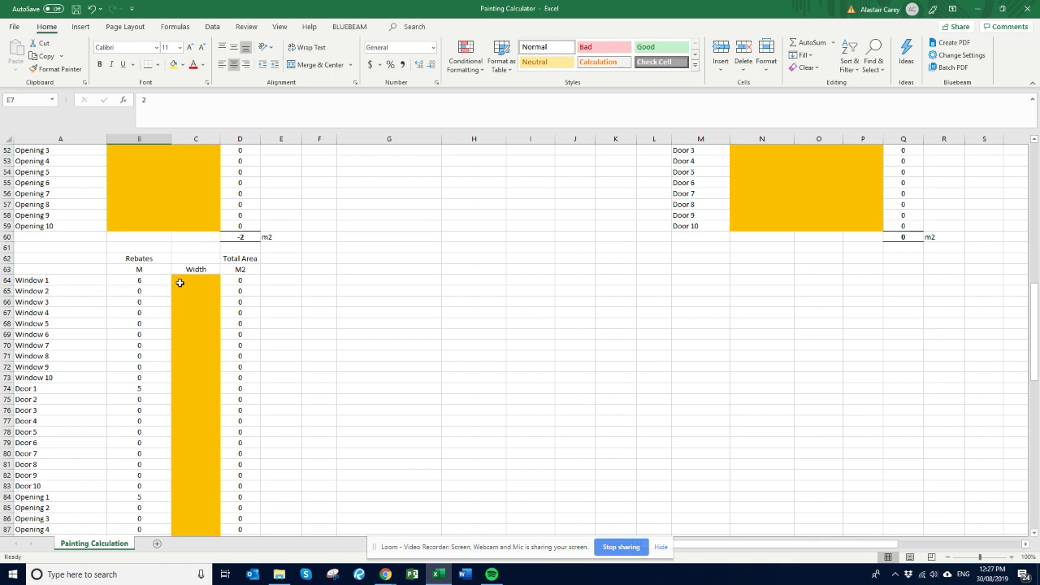
click(183, 280)
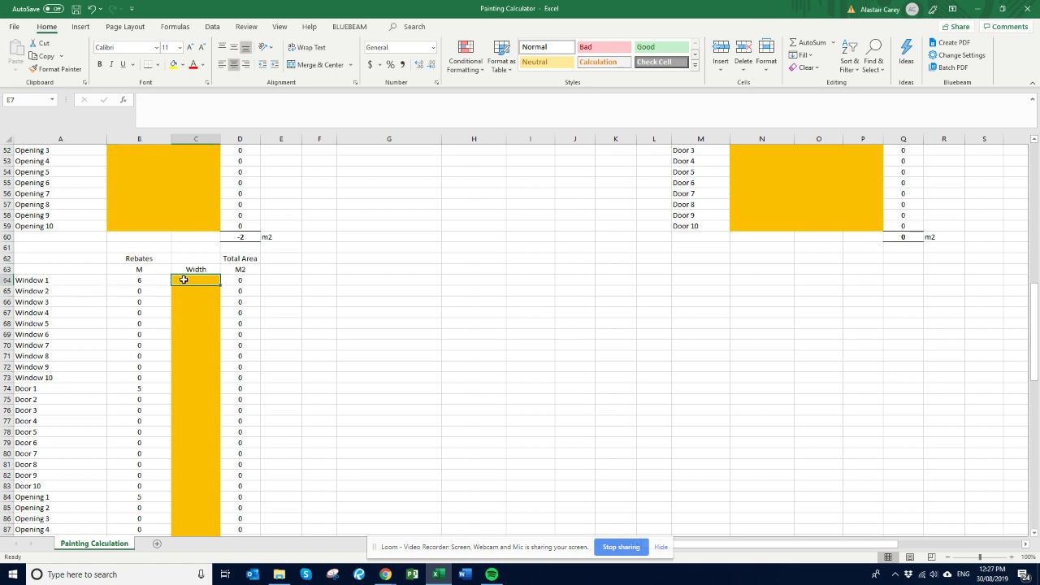
text(.)
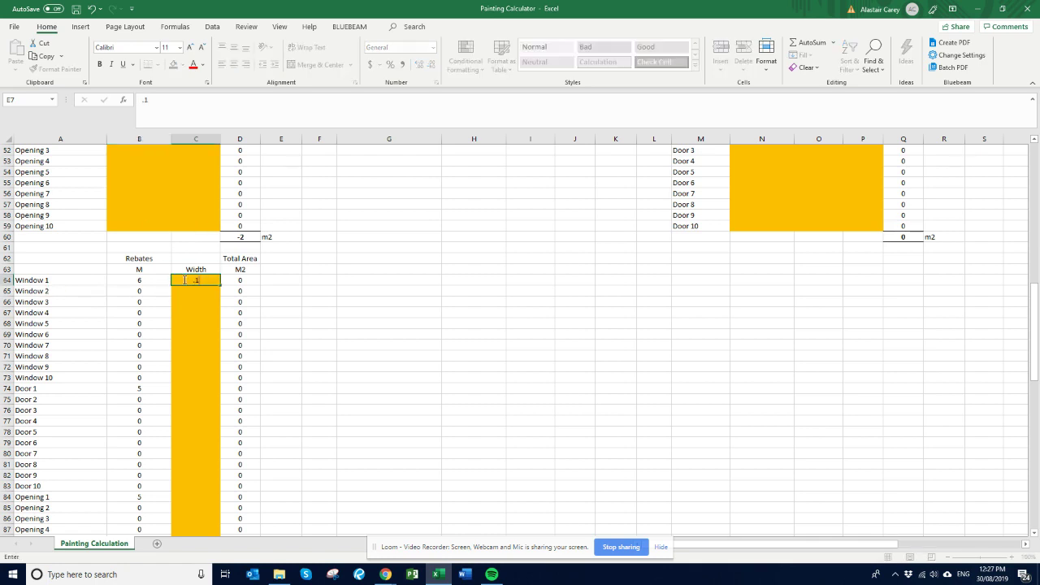
text(1)
key(Return)
scroll(192, 303, down, 5)
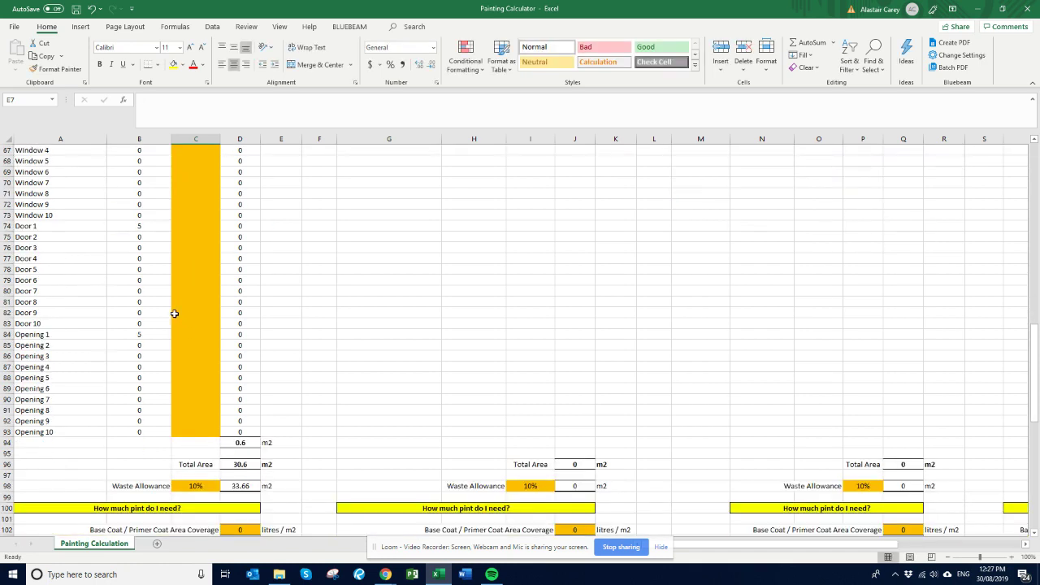
click(173, 225)
double_click(200, 227)
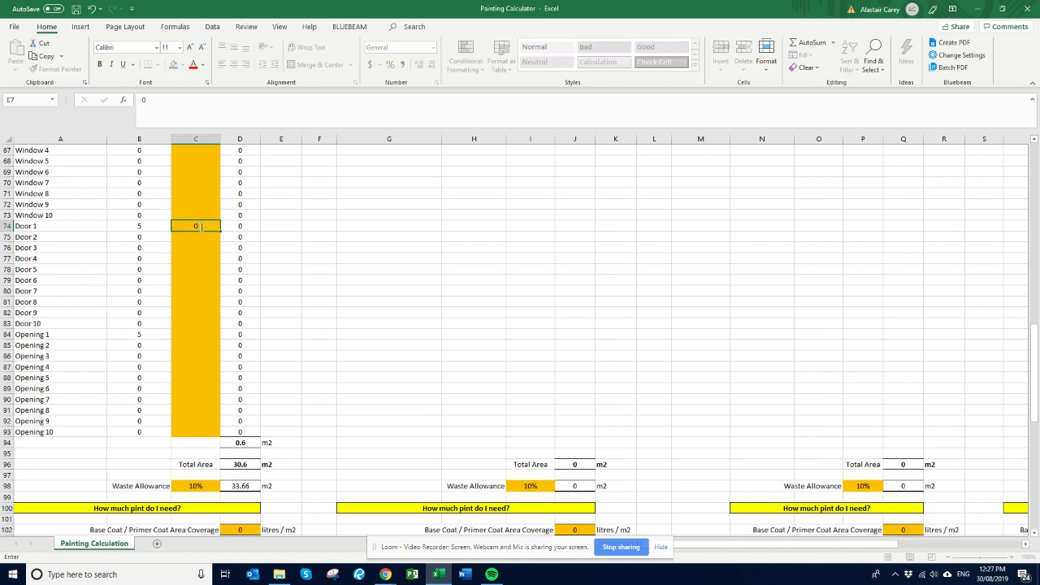
key(Down)
key(Down)
key(Down)
key(Down)
key(Down)
key(Down)
key(Down)
key(Down)
key(Down)
key(Down)
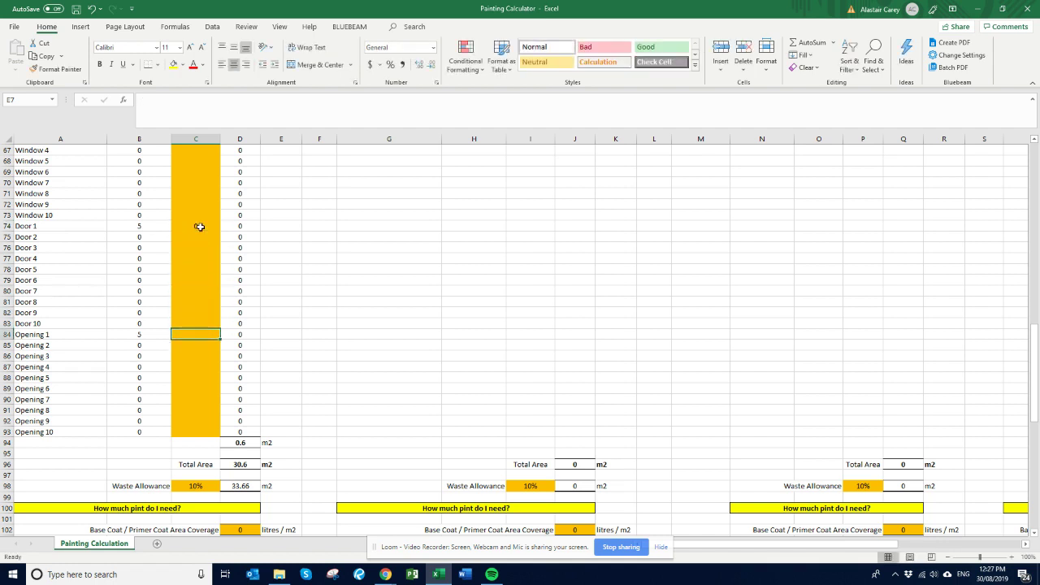
text(0.2)
key(Return)
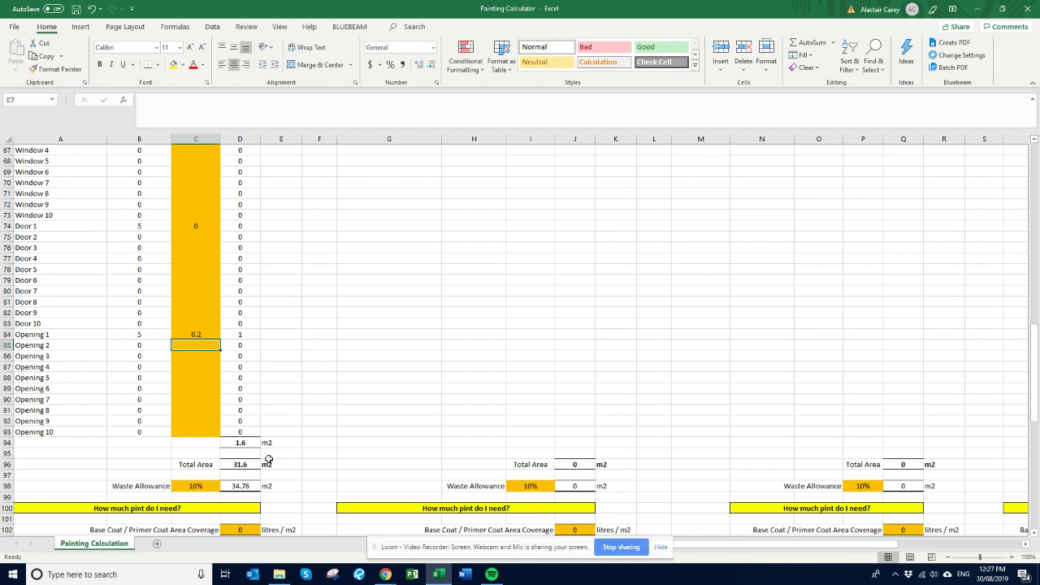
- Review the 34.76 m2 waste-allowance total and select the base coat coverage row
scroll(263, 363, down, 2)
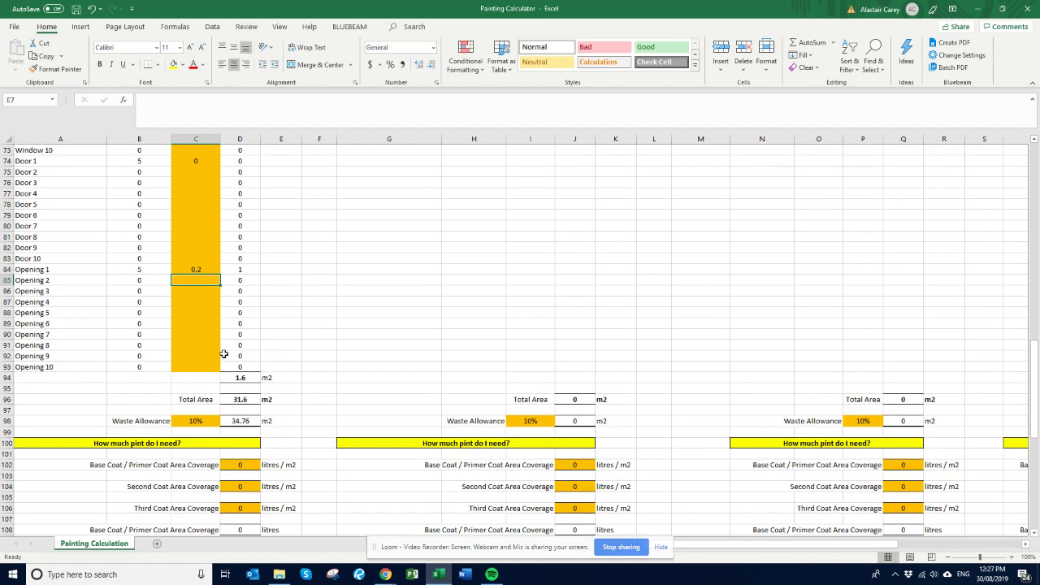
click(233, 420)
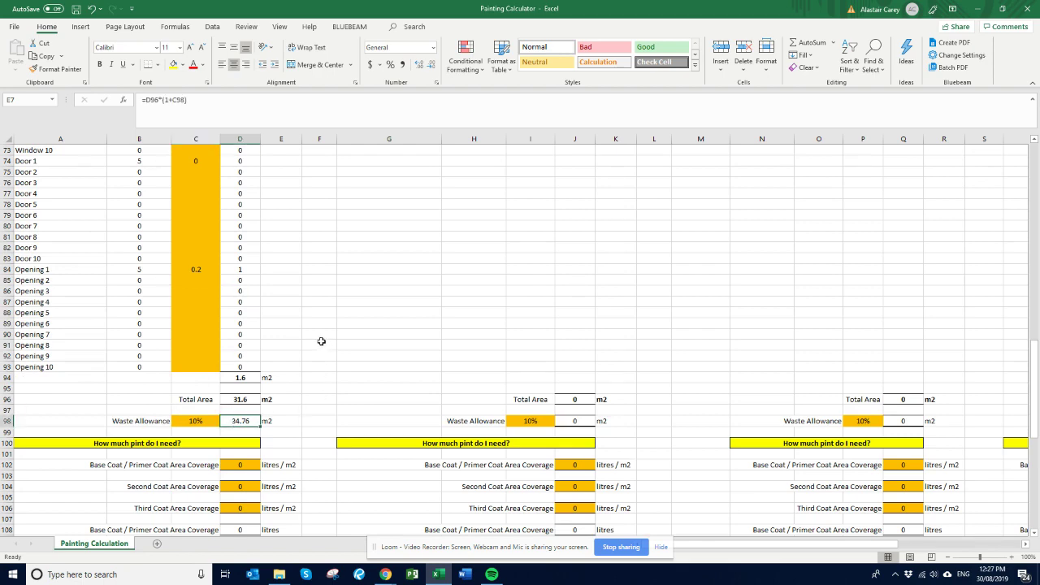
scroll(321, 342, down, 2)
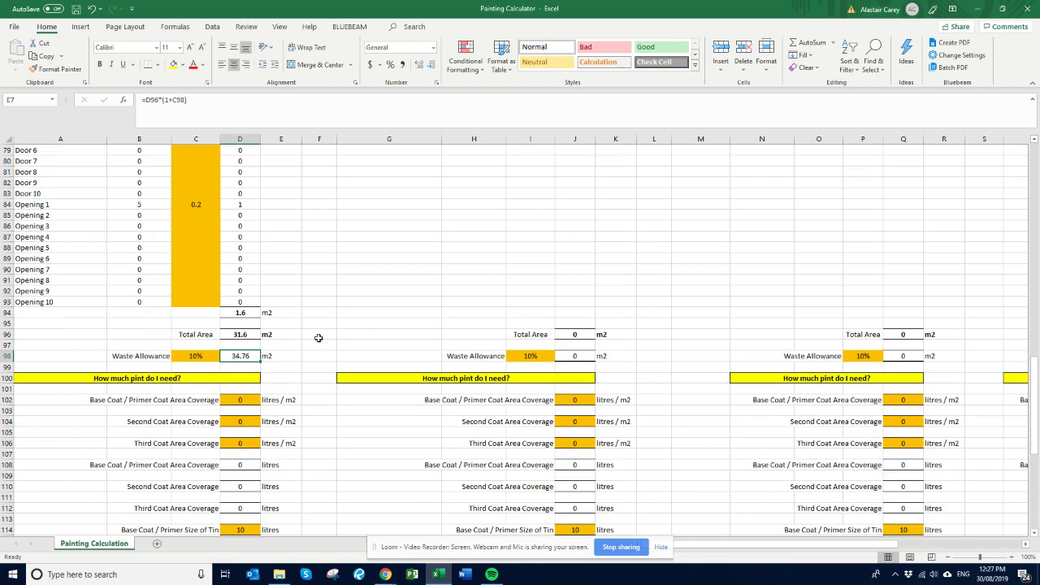
scroll(319, 338, down, 2)
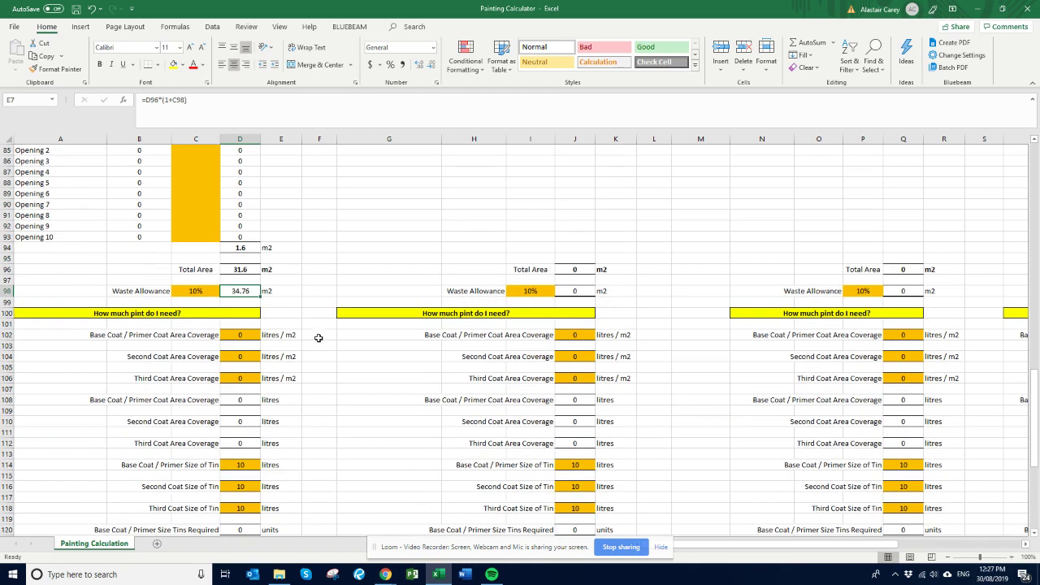
click(203, 336)
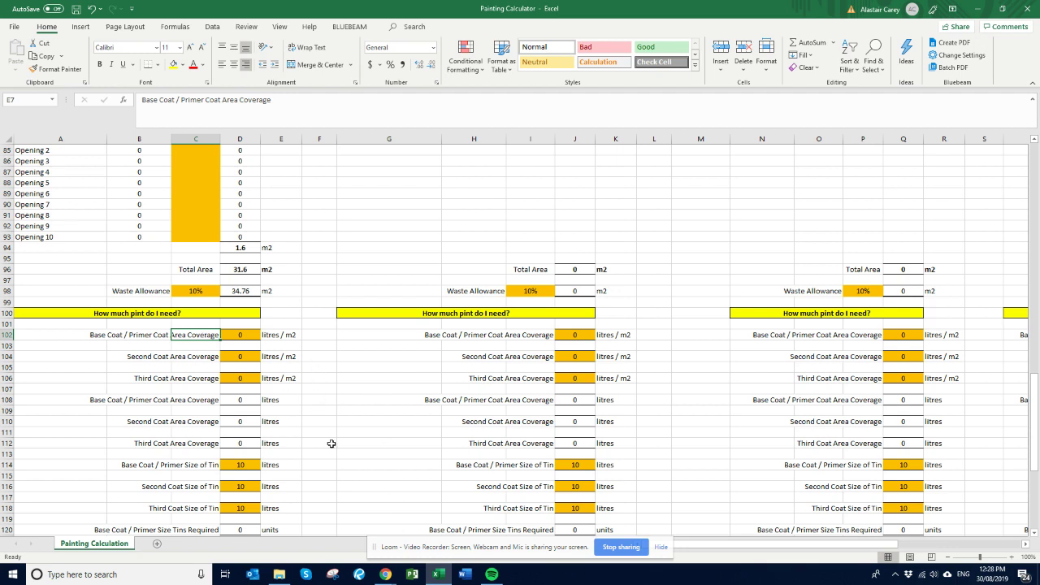
- In Chrome, view the Bunnings Prepcoat details, then the Dulux undercoat's 12 m2/L coverage
click(385, 576)
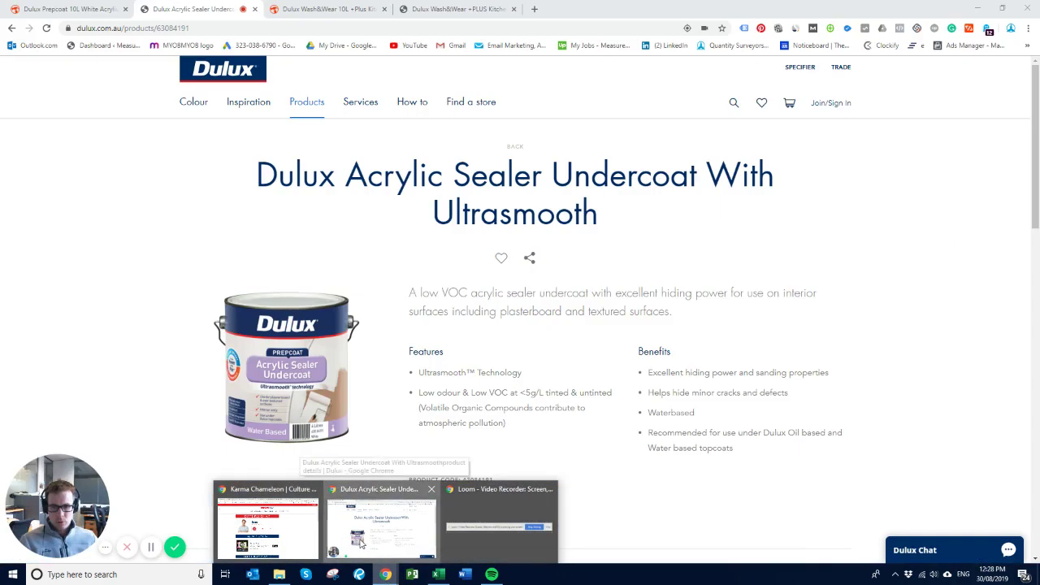
click(361, 543)
click(69, 9)
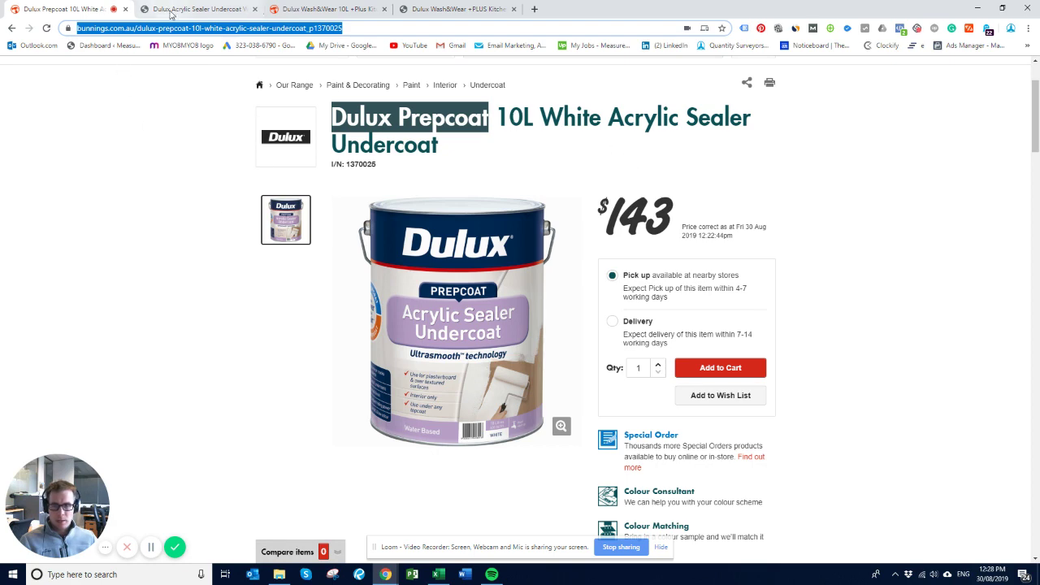
scroll(543, 247, down, 4)
scroll(544, 247, down, 2)
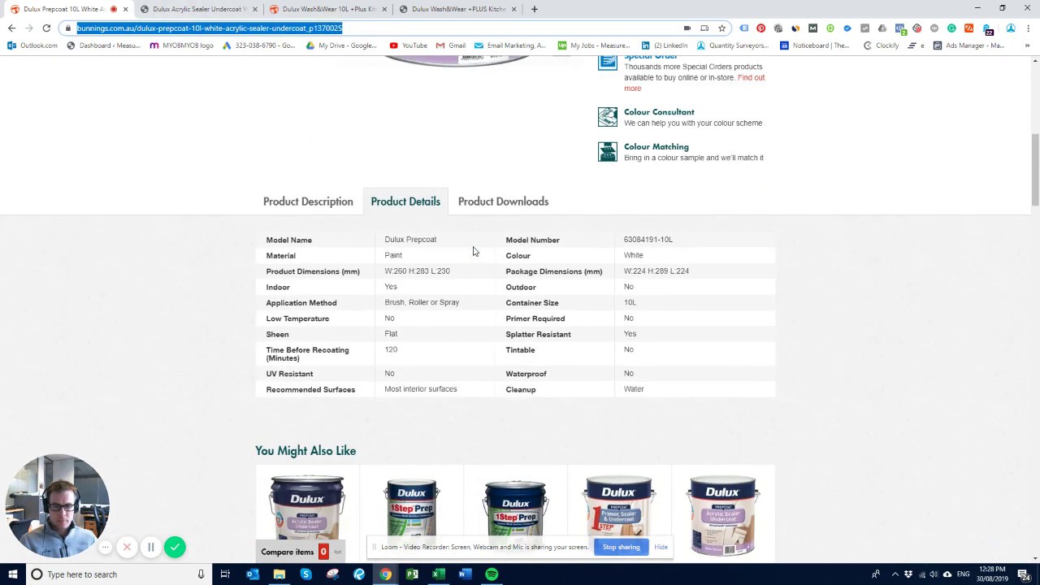
scroll(295, 167, up, 3)
click(199, 9)
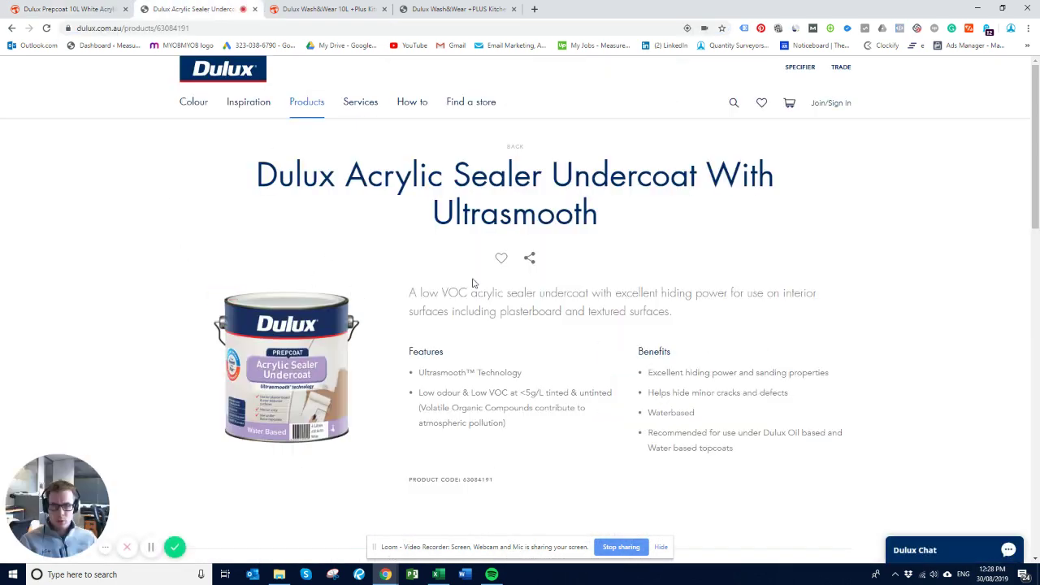
scroll(592, 258, down, 3)
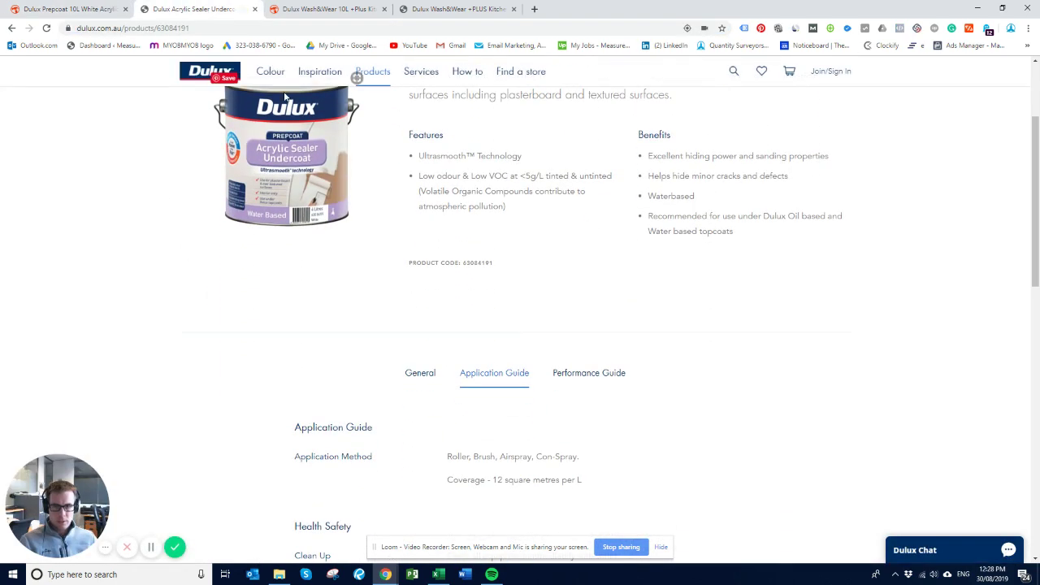
scroll(555, 320, down, 1)
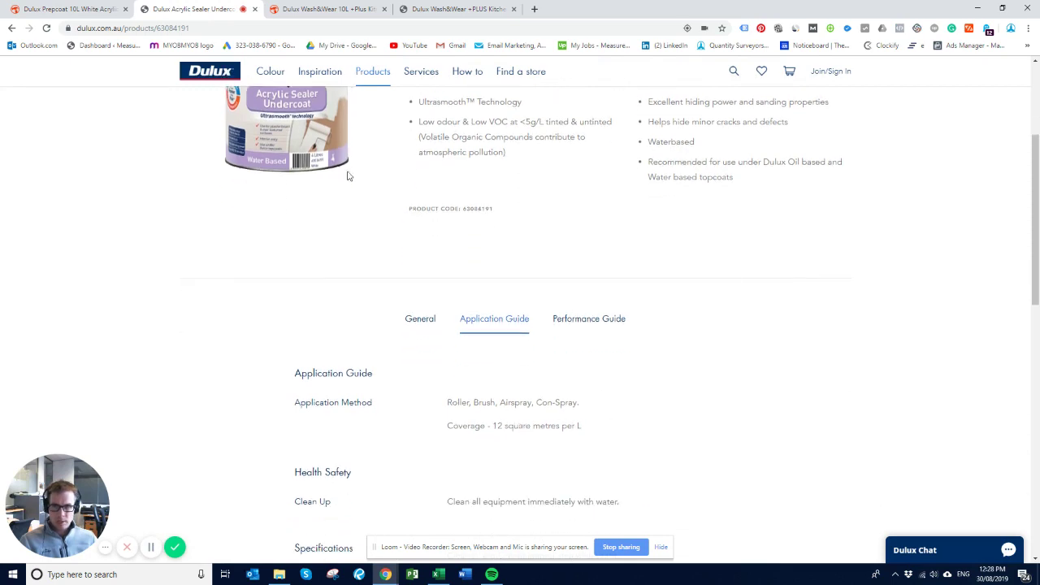
- In Excel, set base coat coverage D102 to 12 and select the base coat tin cost D126
click(438, 574)
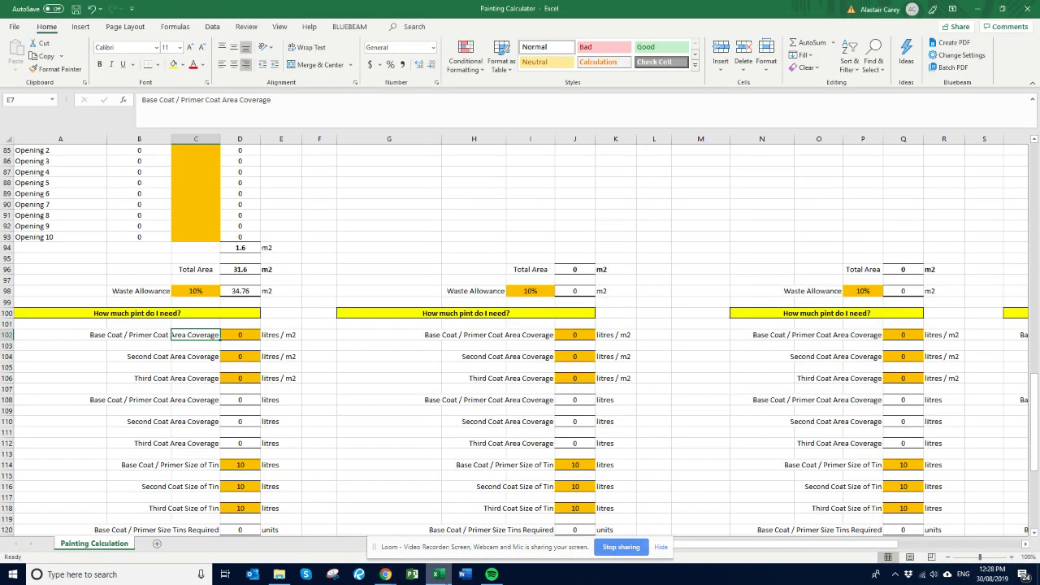
click(234, 333)
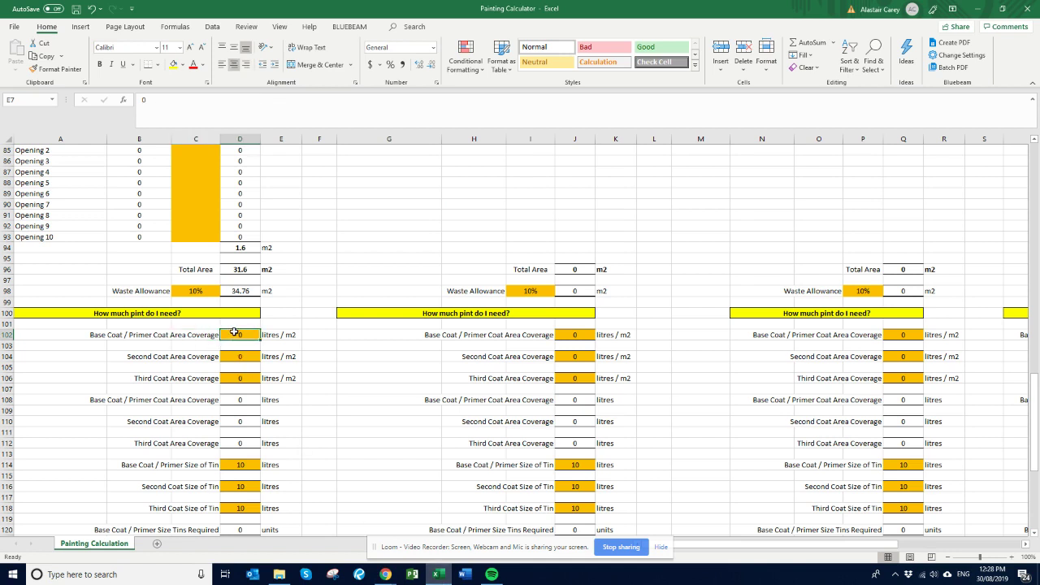
text(12)
key(Return)
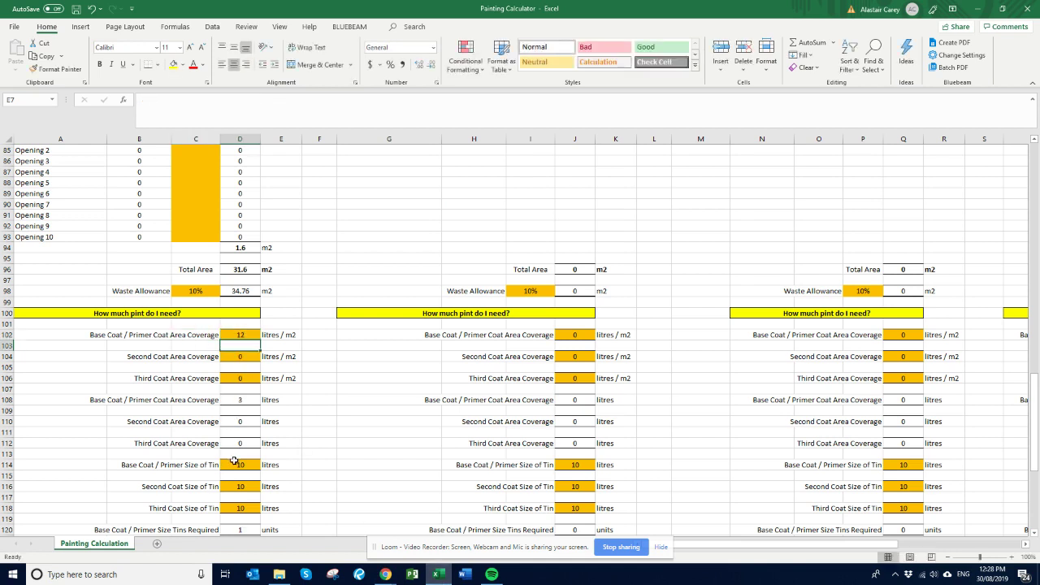
click(234, 461)
scroll(287, 404, down, 4)
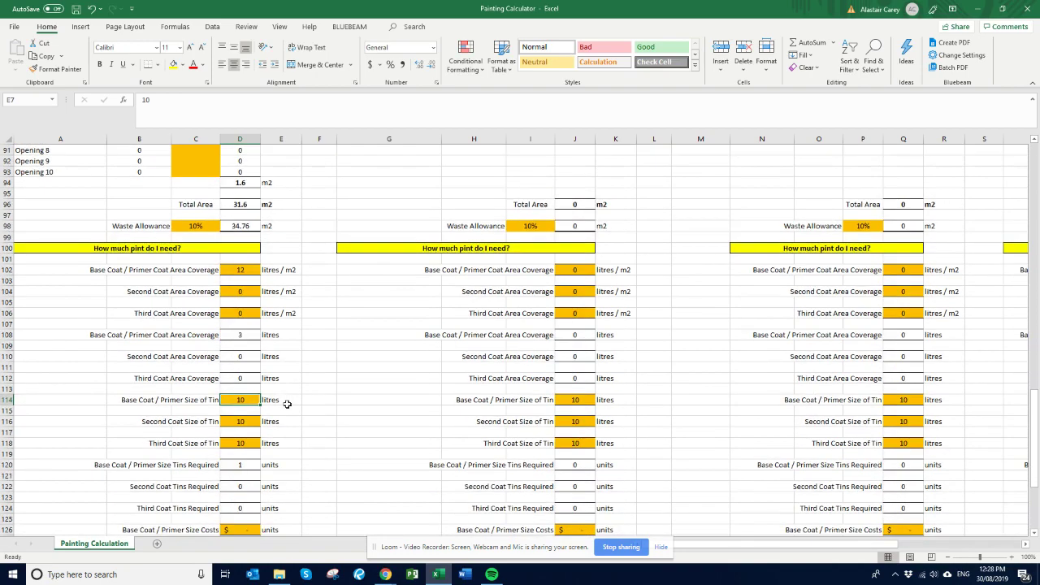
click(257, 465)
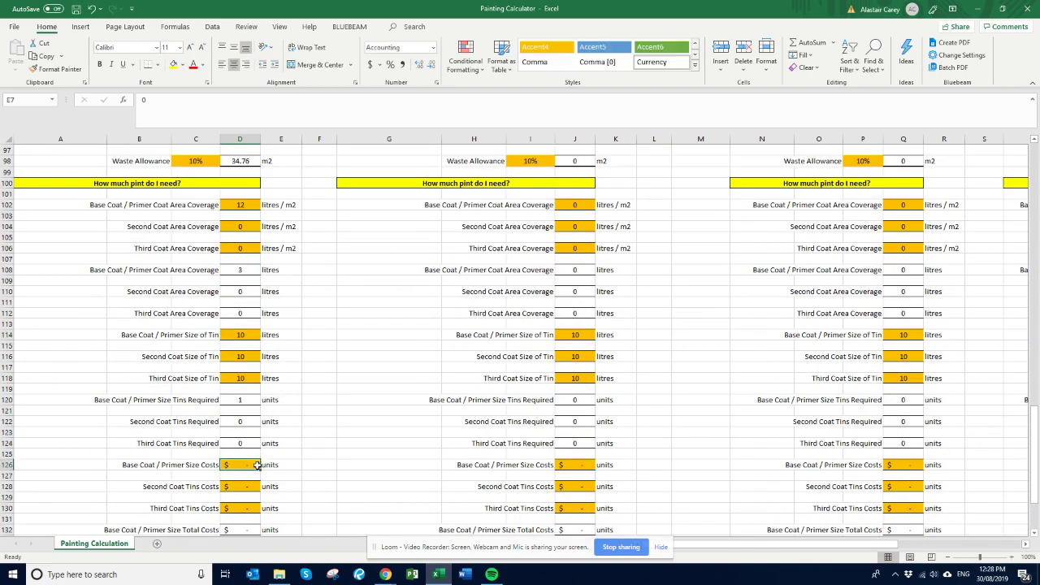
- Enter 143 as the base coat tin cost and return to the Bunnings Prepcoat page
text(1)
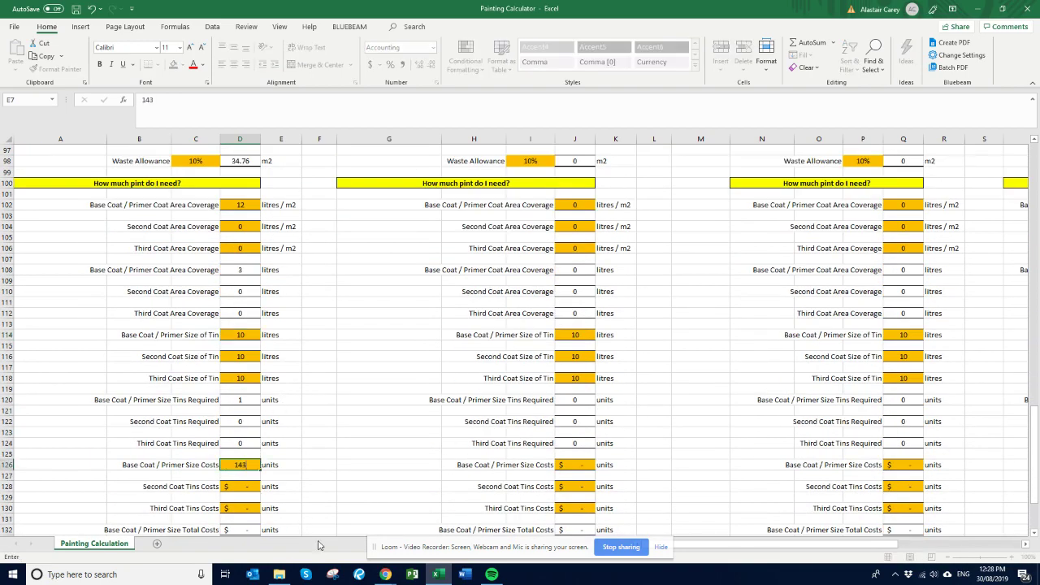
text(43)
key(Return)
click(436, 574)
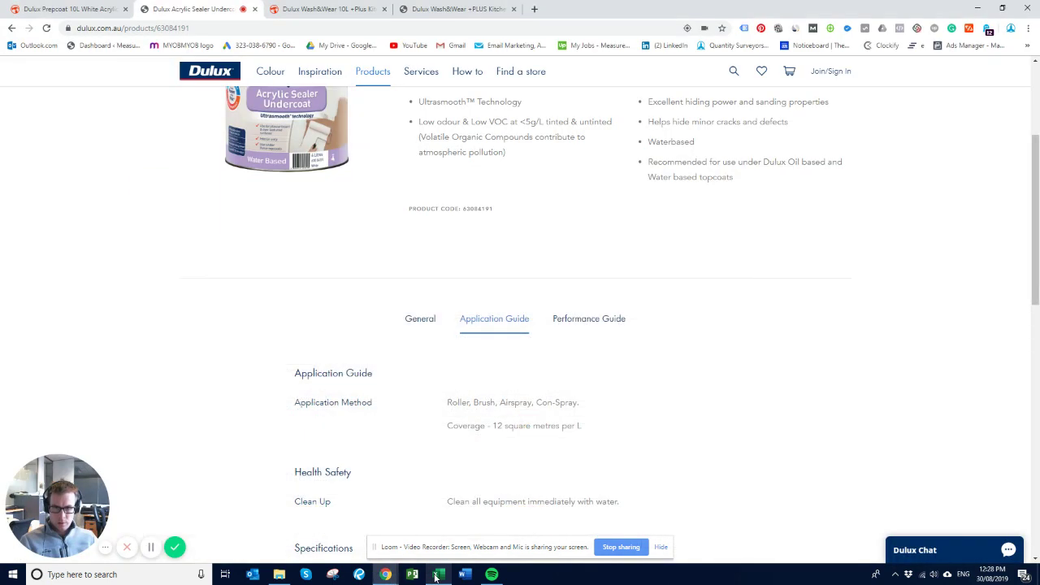
click(57, 9)
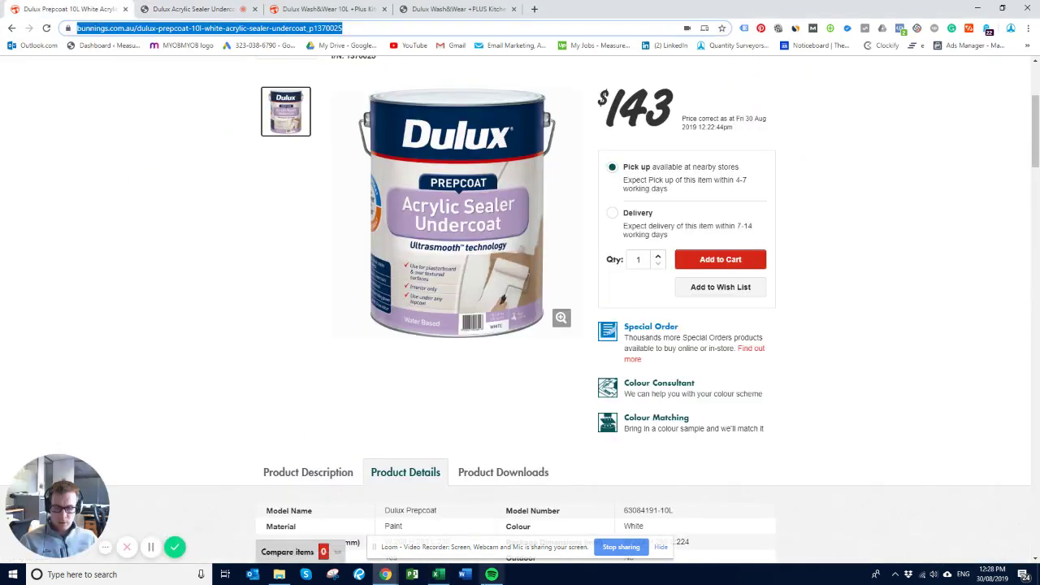
- Check the Bunnings Wash&Wear $214 price and the Dulux Wash&Wear +PLUS 16 m2/L coverage
click(330, 12)
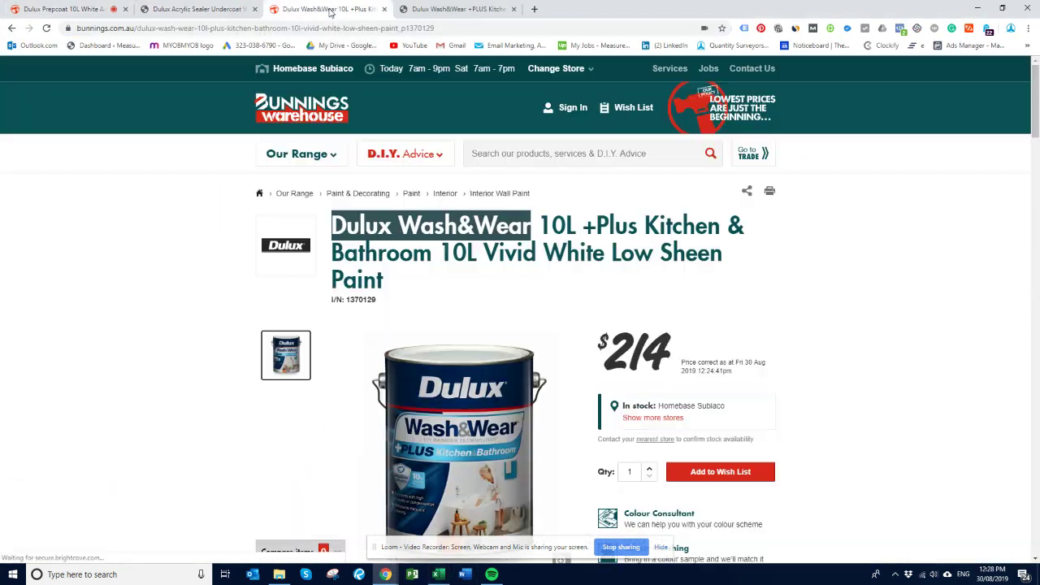
scroll(531, 281, down, 1)
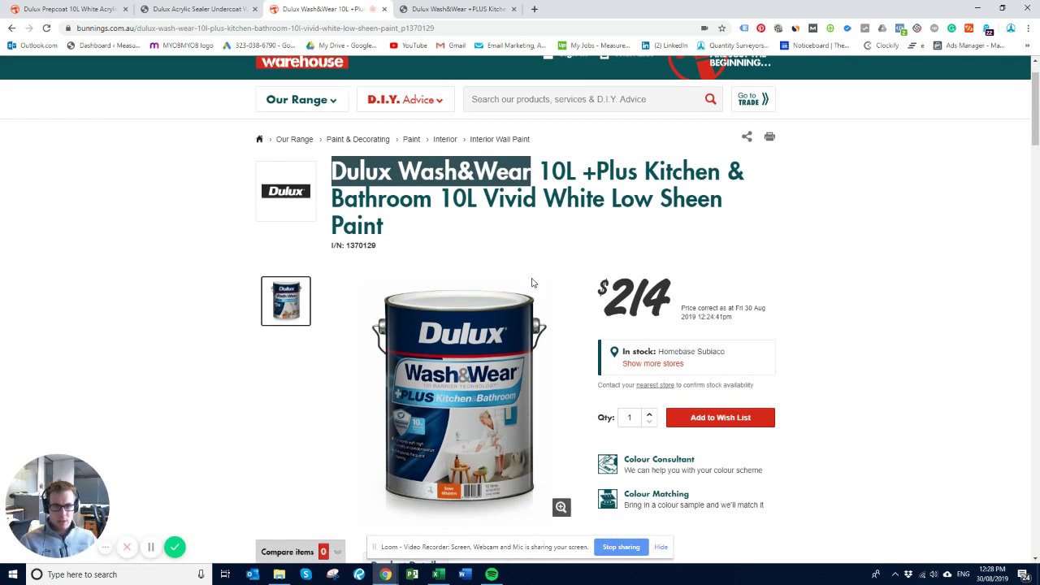
scroll(580, 305, down, 1)
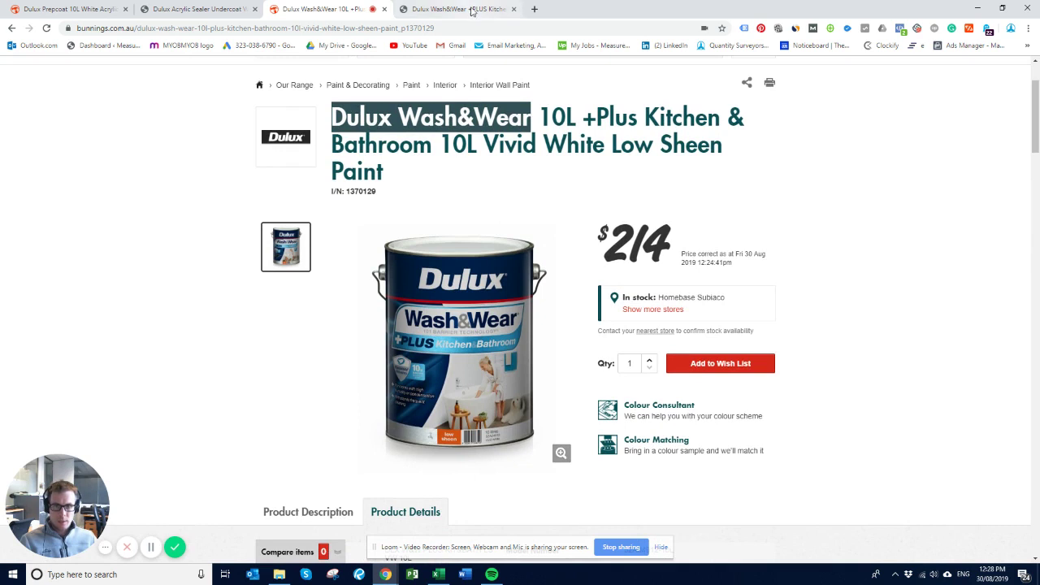
click(424, 8)
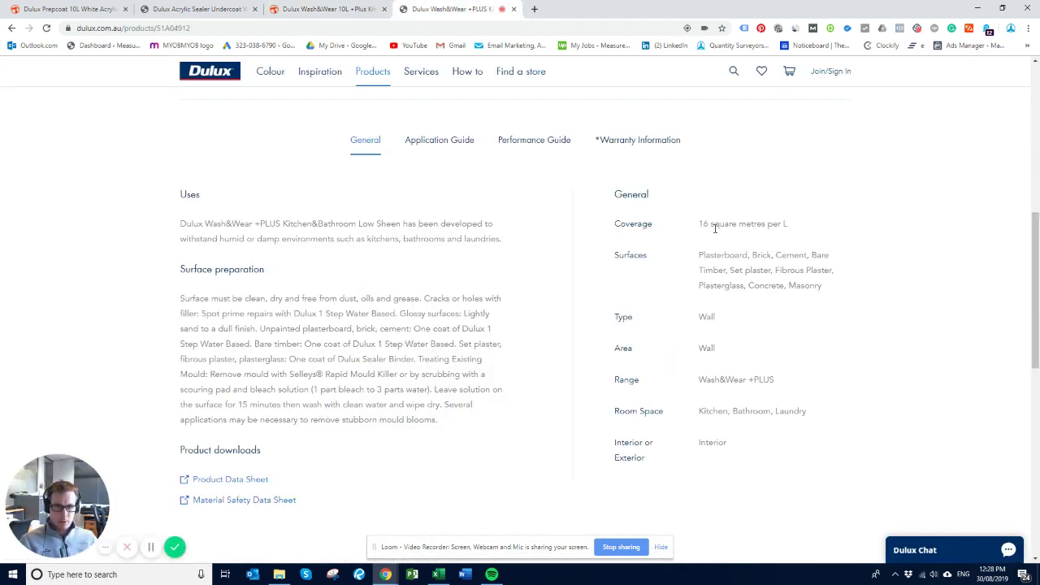
- Set the second coat coverage in D104 to 16
click(438, 575)
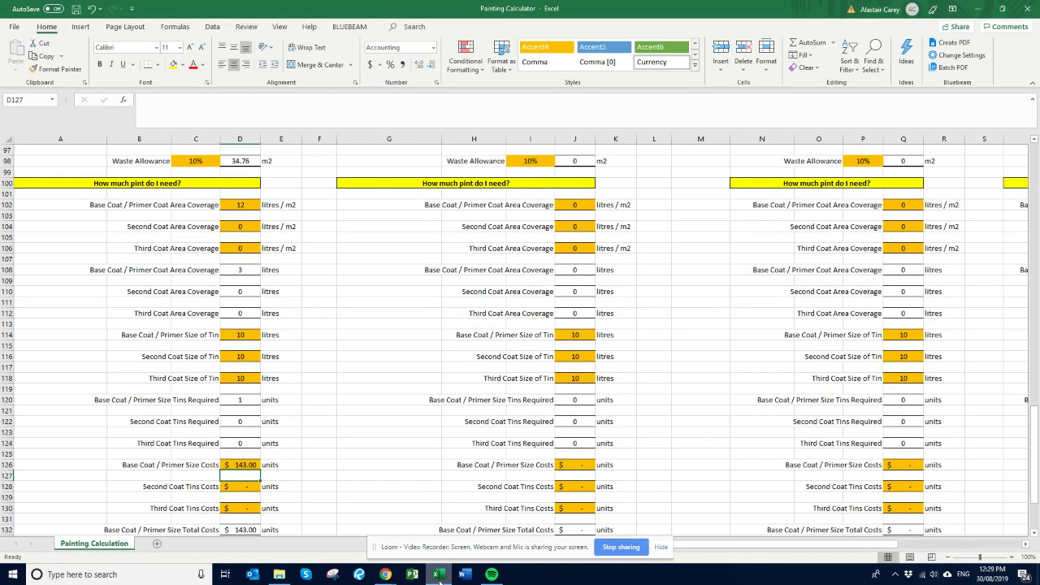
click(251, 228)
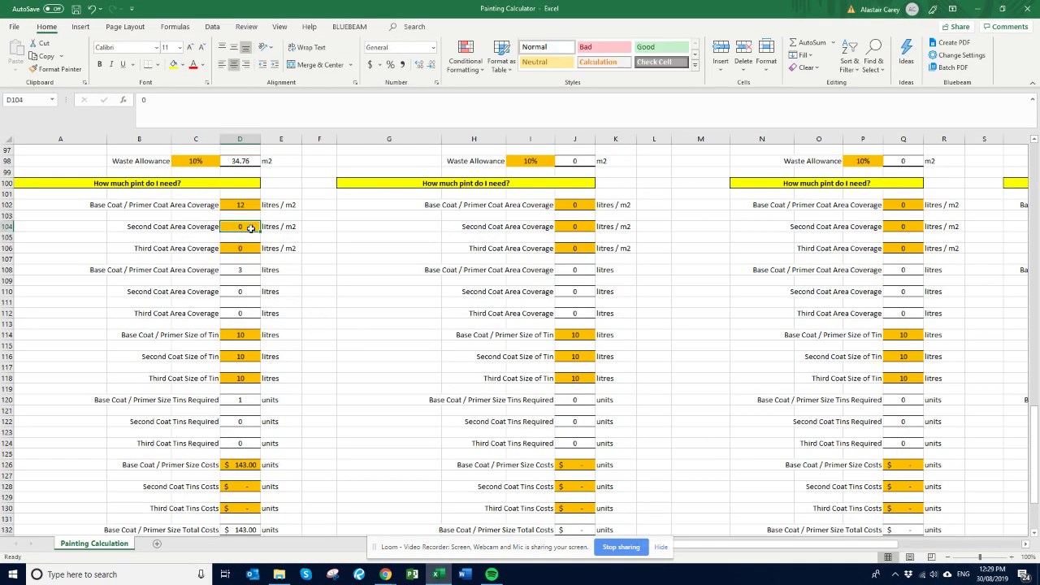
text(16)
key(Return)
key(Return)
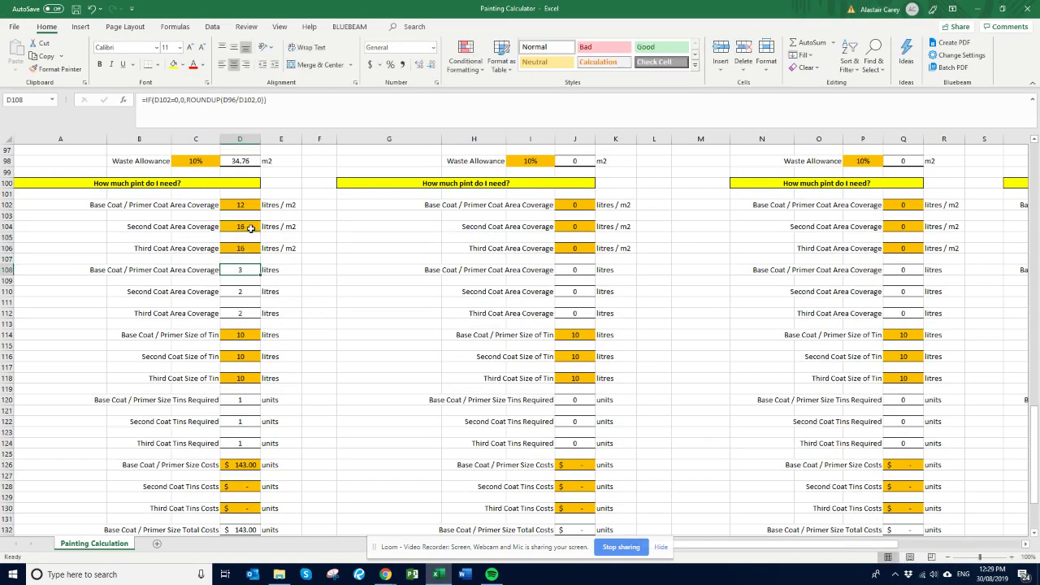
- Enter $214 as the second and third coat tin costs in D128 and D130
click(253, 487)
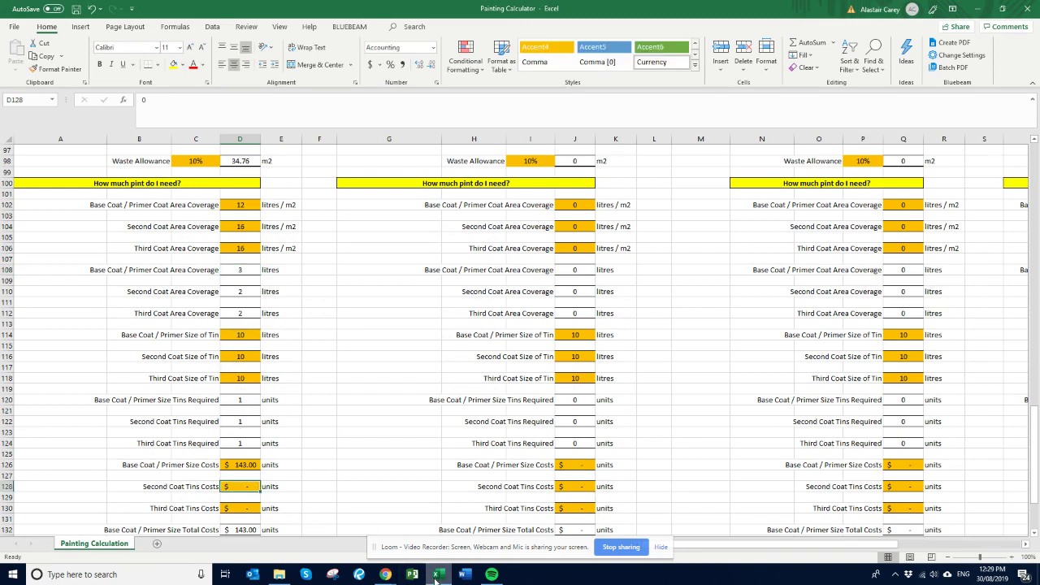
click(385, 575)
click(342, 8)
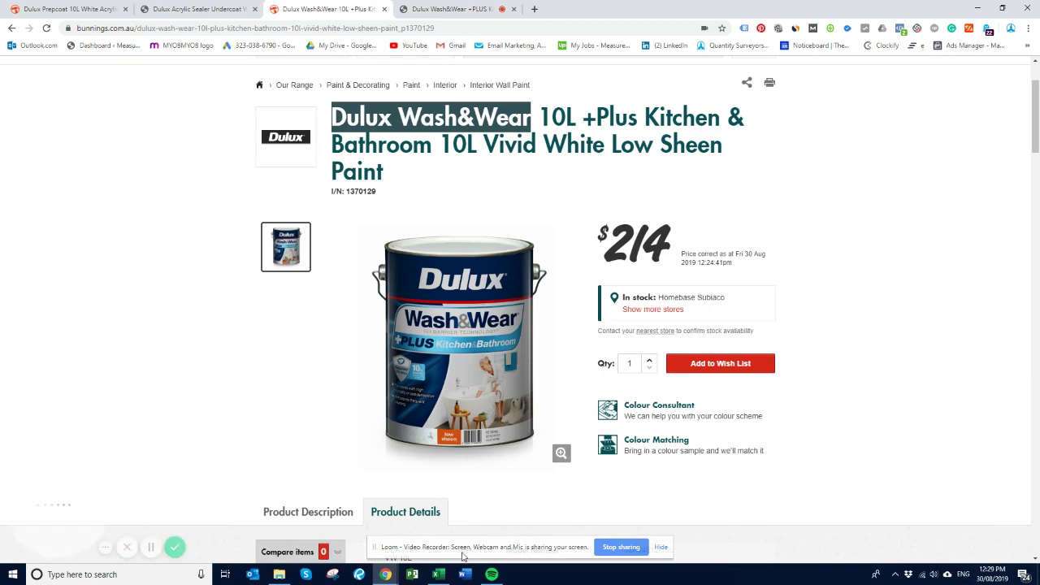
click(438, 575)
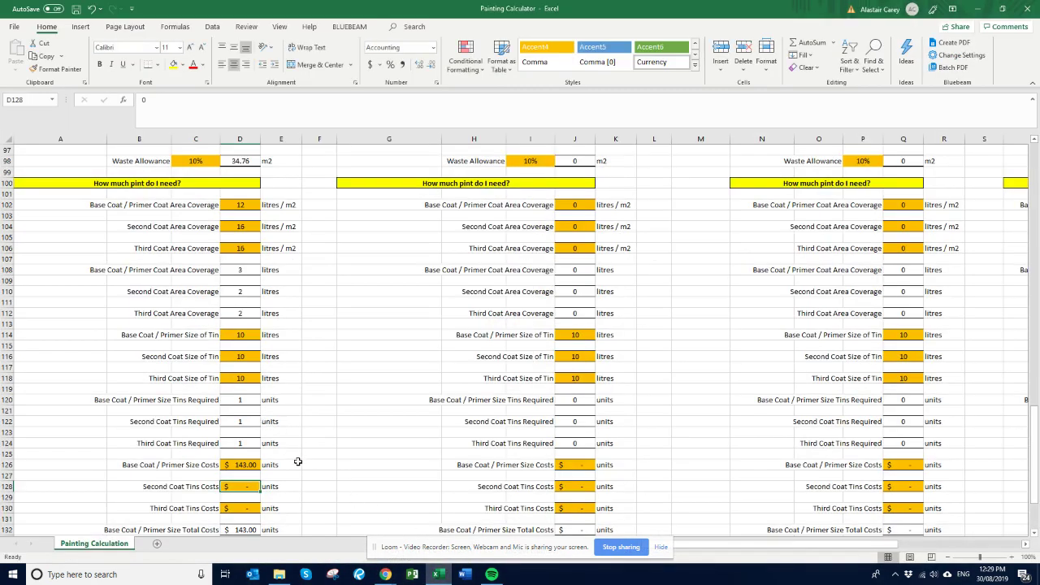
text(214)
key(Return)
key(Return)
text(214)
key(Return)
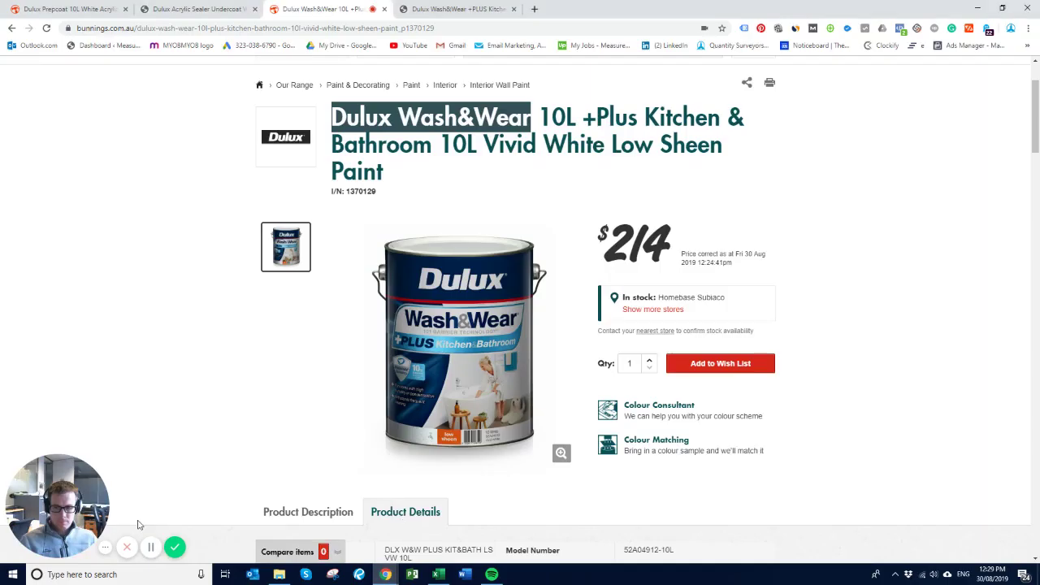
click(150, 547)
click(151, 546)
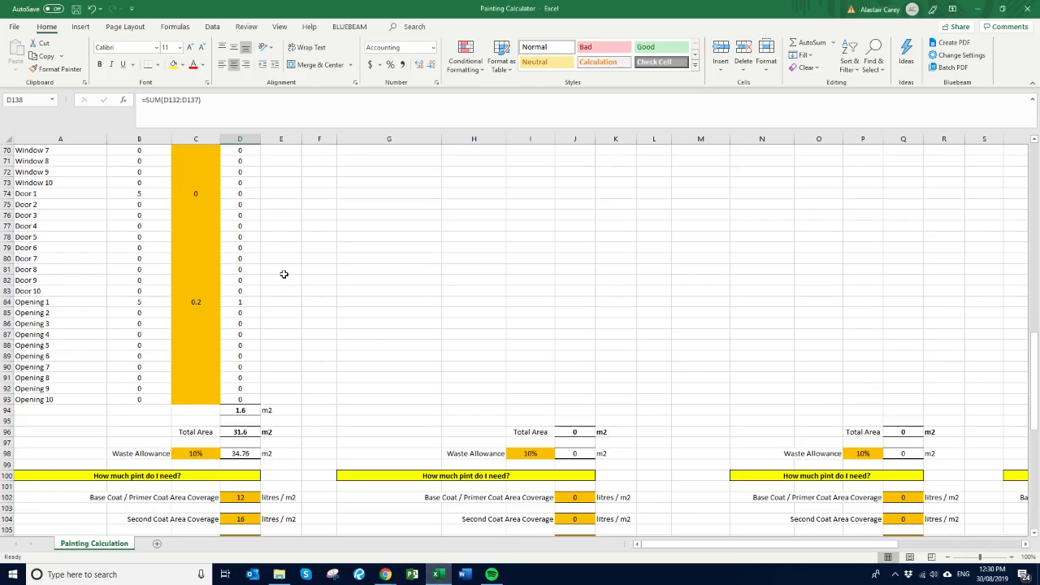
- Set the lengths of Walls 1–4 to 10 m, filling down with Ctrl+D
scroll(289, 280, up, 15)
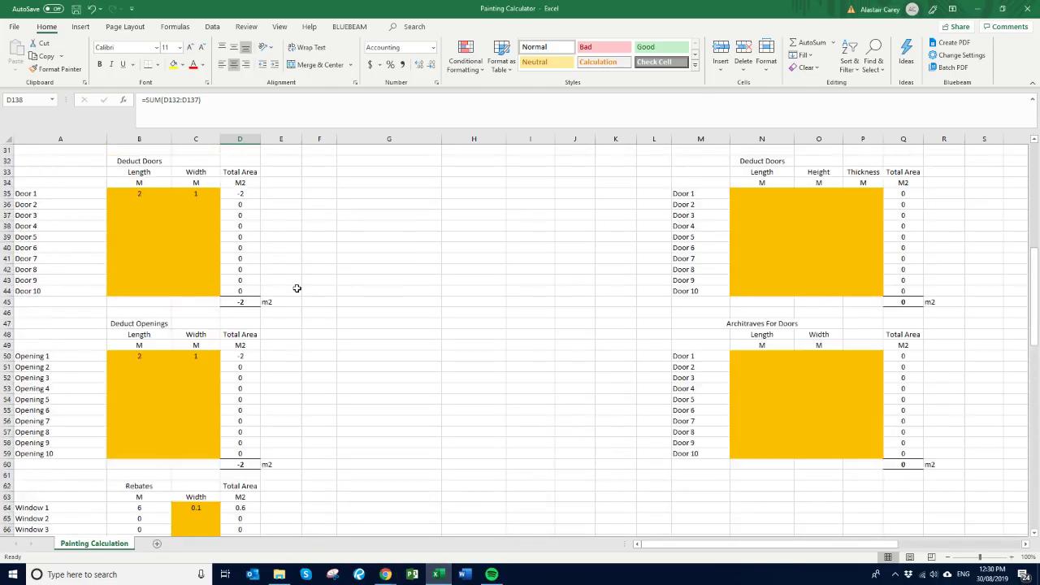
scroll(297, 288, up, 10)
click(137, 192)
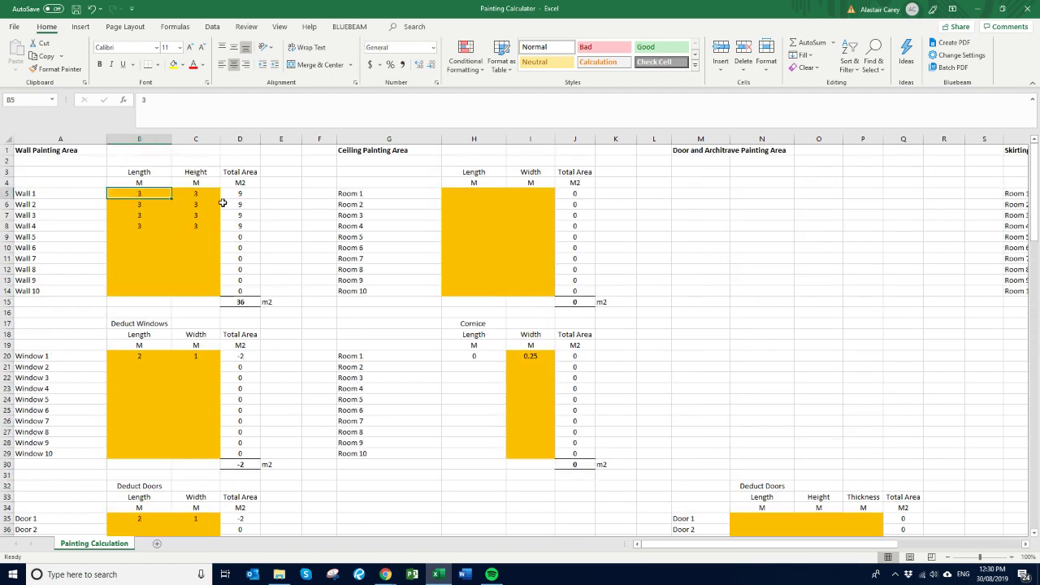
text(10)
key(ctrl+Return)
key(Down)
key(ctrl+d)
key(Down)
key(ctrl+d)
key(Down)
key(ctrl+d)
key(Down)
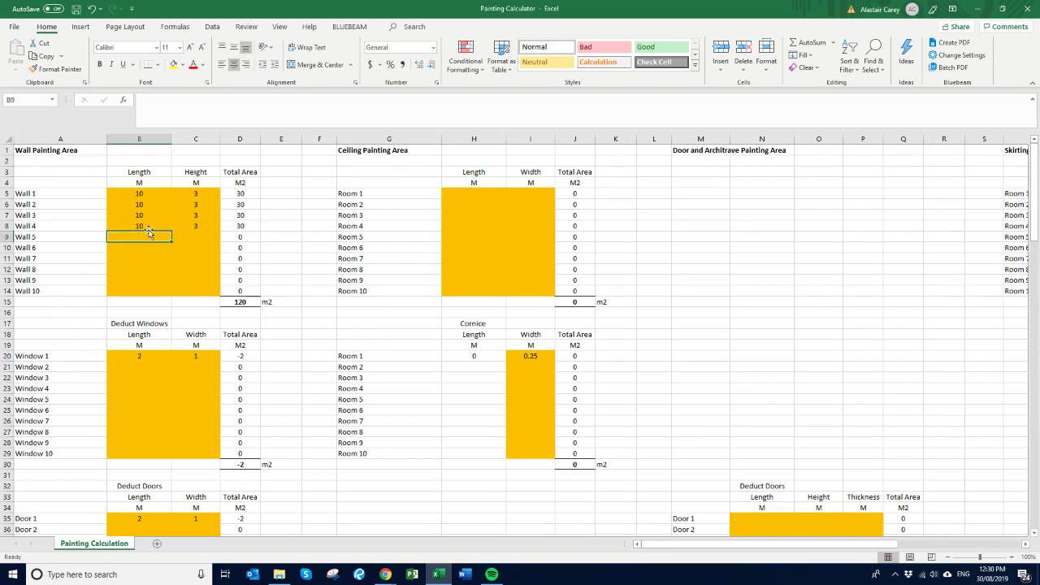
- Enter 10 m lengths and 3 m heights for Walls 5–8
text(10)
key(Return)
text(10)
key(Return)
text(10)
key(Return)
text(10)
key(Return)
key(Up)
key(Up)
key(Up)
key(Up)
key(Right)
text(3)
key(Return)
text(3)
key(Return)
text(3)
key(Return)
text(3)
key(Return)
- Check the wall waste allowance area formula and the three coat coverage values
scroll(232, 311, down, 16)
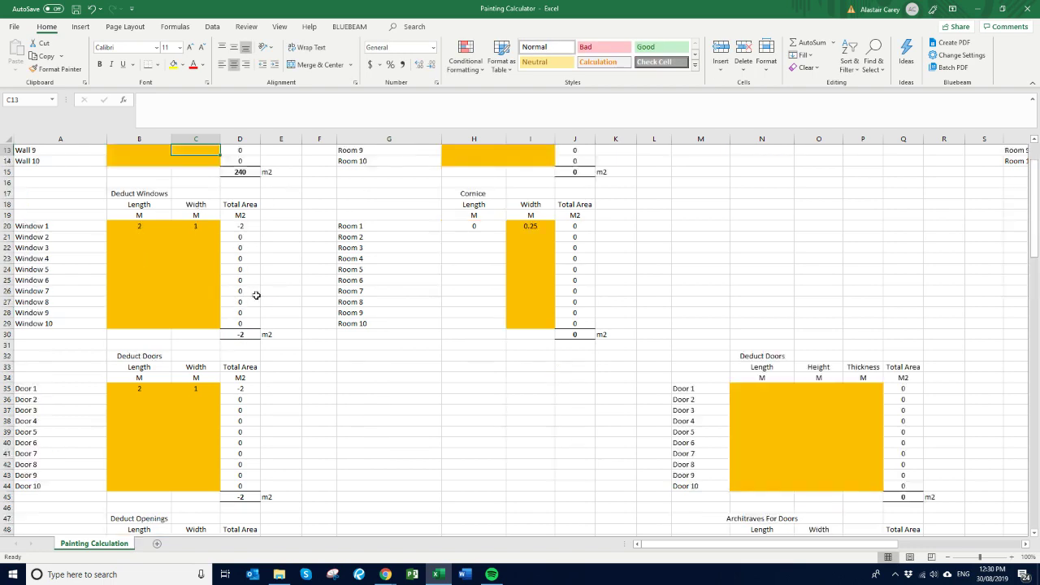
scroll(84, 300, down, 9)
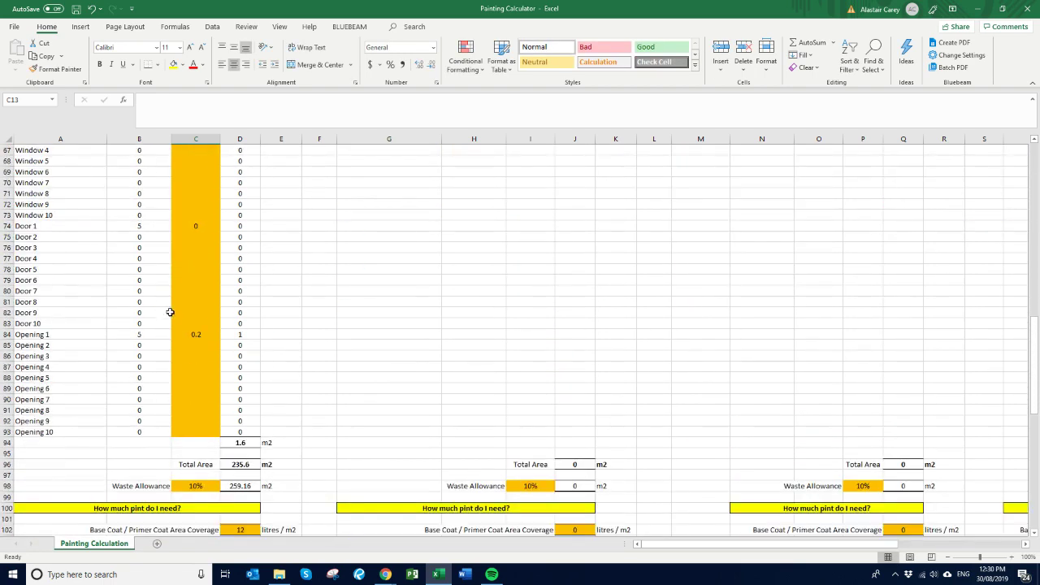
click(257, 387)
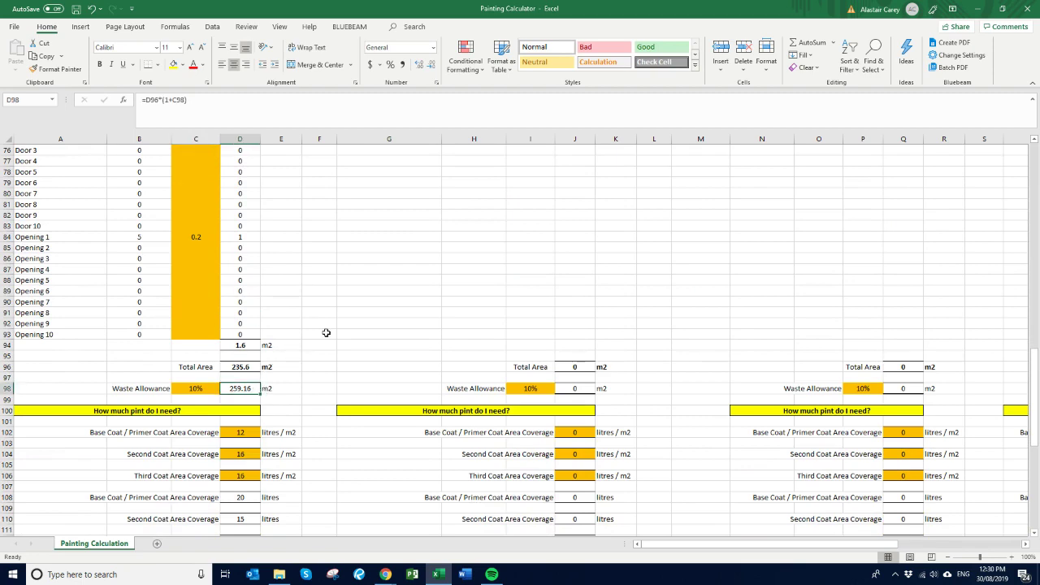
scroll(326, 333, down, 3)
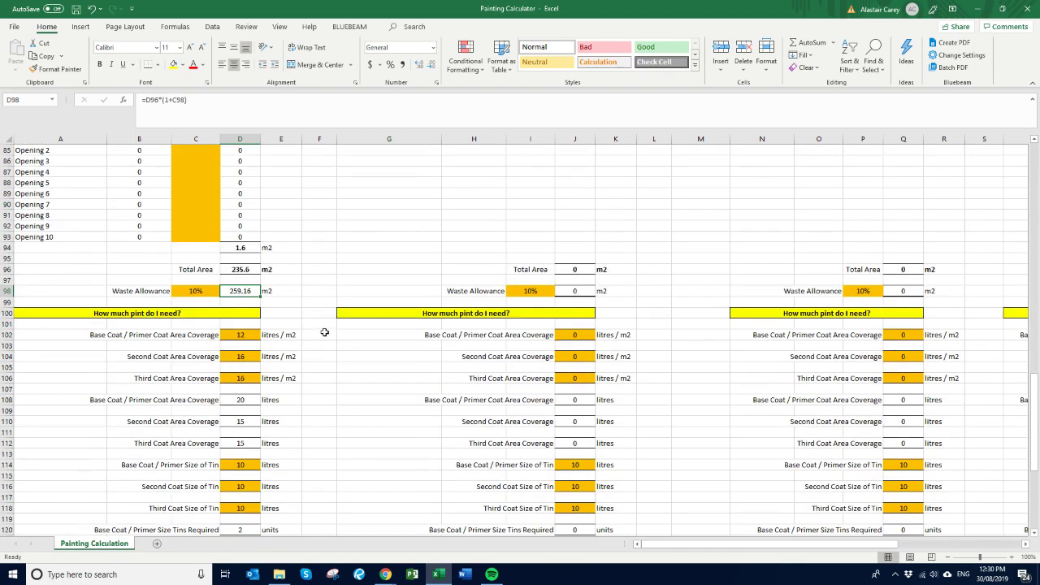
click(247, 337)
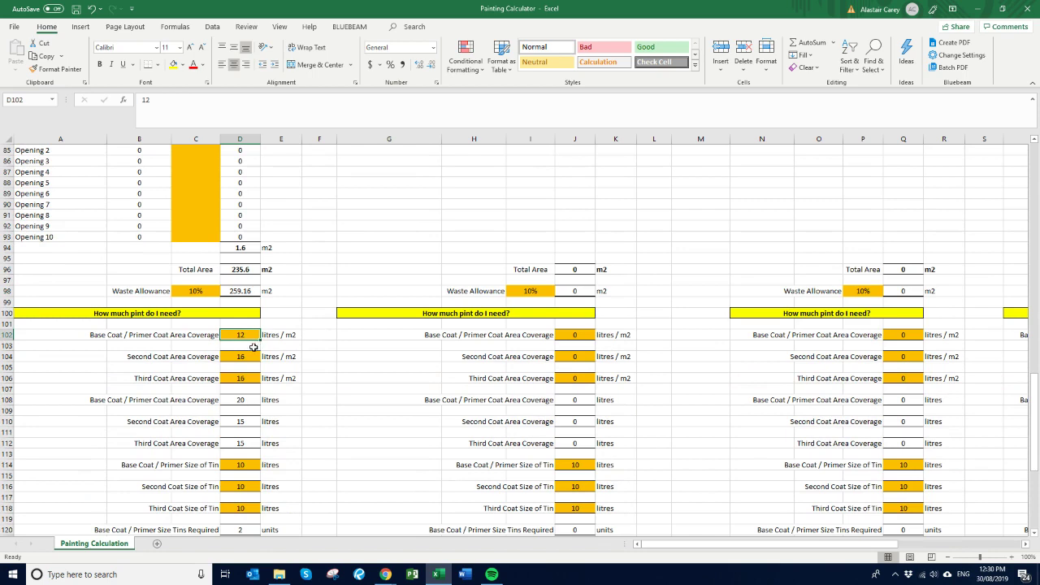
click(253, 354)
click(253, 375)
- Check the Total Cost sum and the =IF(D96=0,0,(D138/D96)) cost per m2 formula giving $4.85
scroll(290, 307, down, 3)
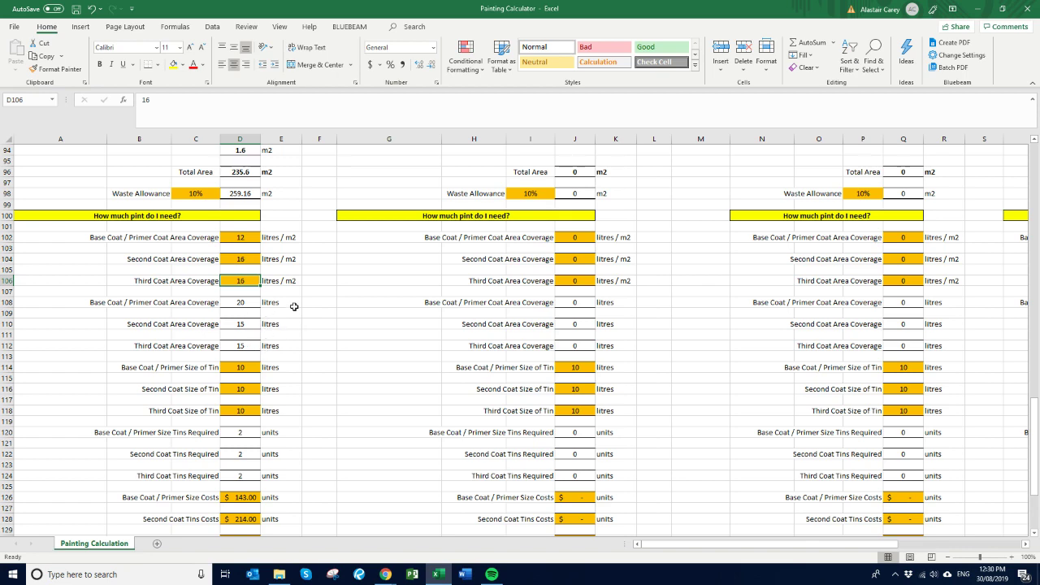
scroll(294, 306, down, 1)
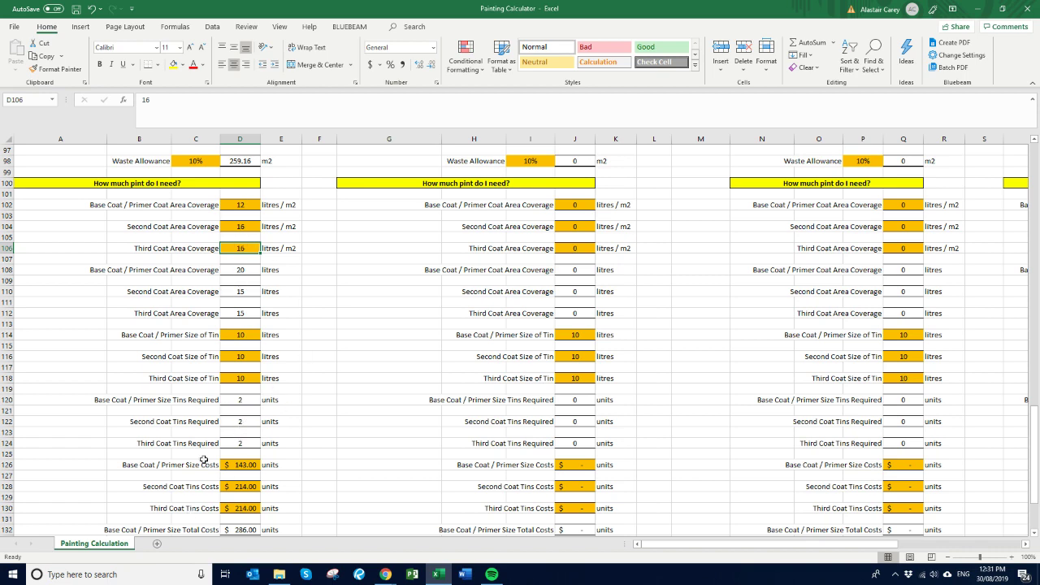
scroll(289, 372, down, 2)
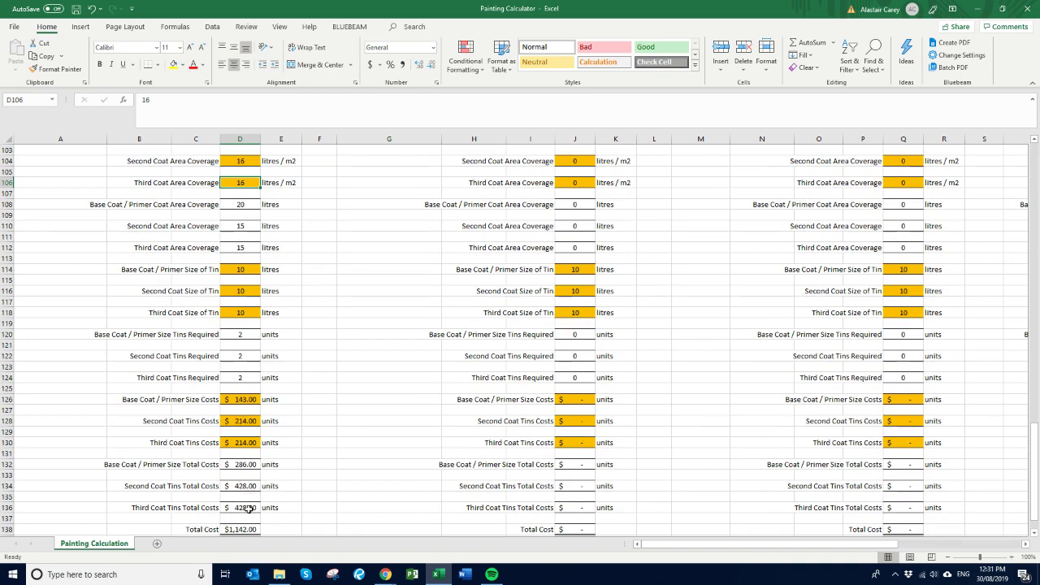
scroll(316, 439, down, 2)
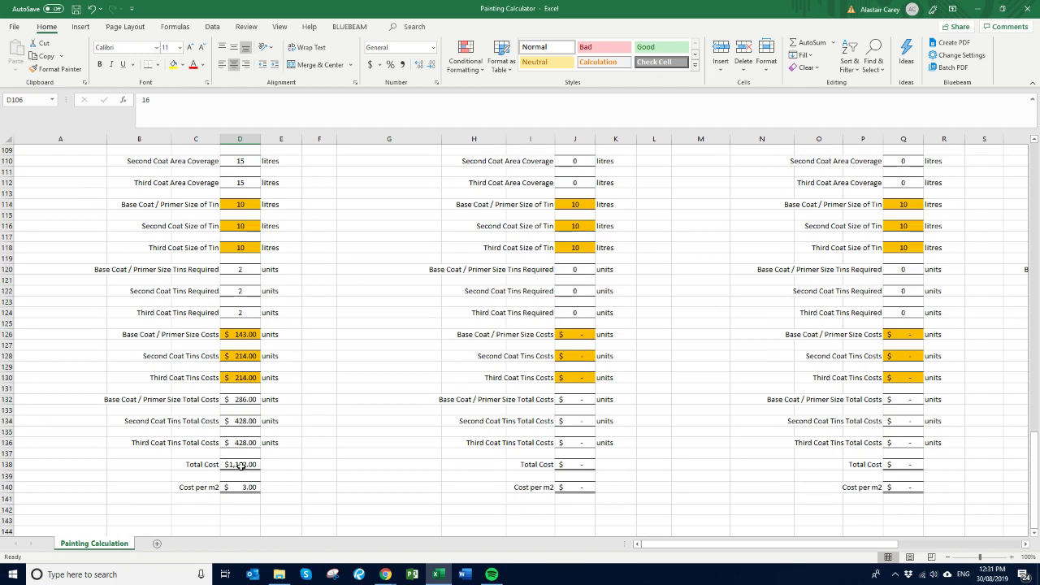
double_click(240, 465)
key(Escape)
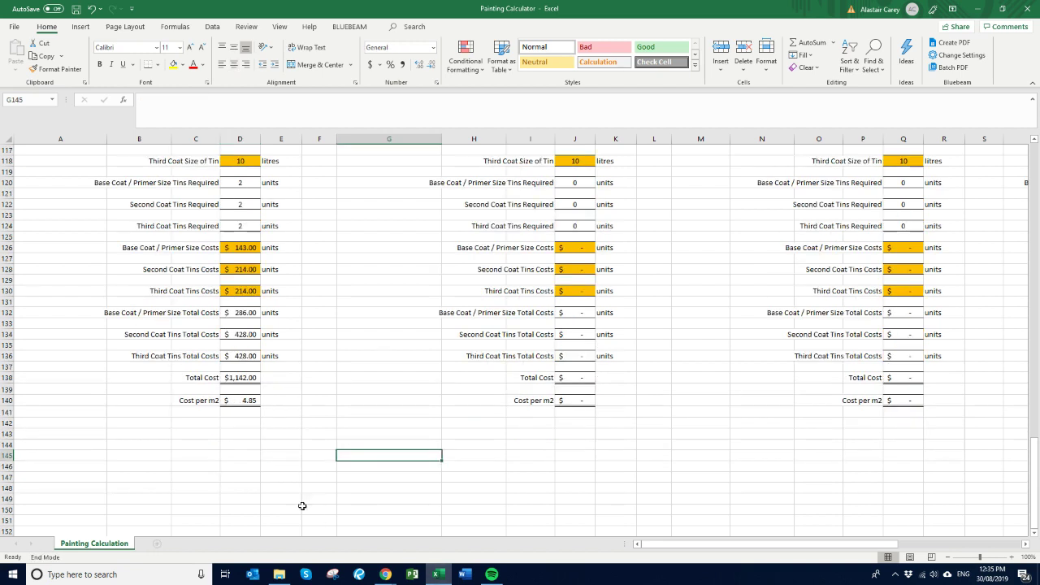
click(281, 402)
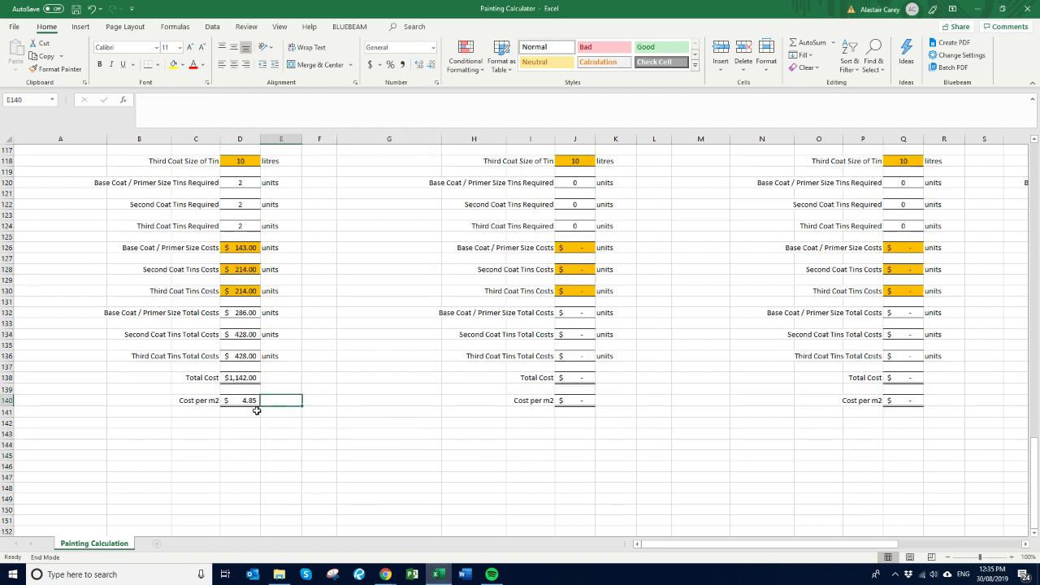
click(241, 400)
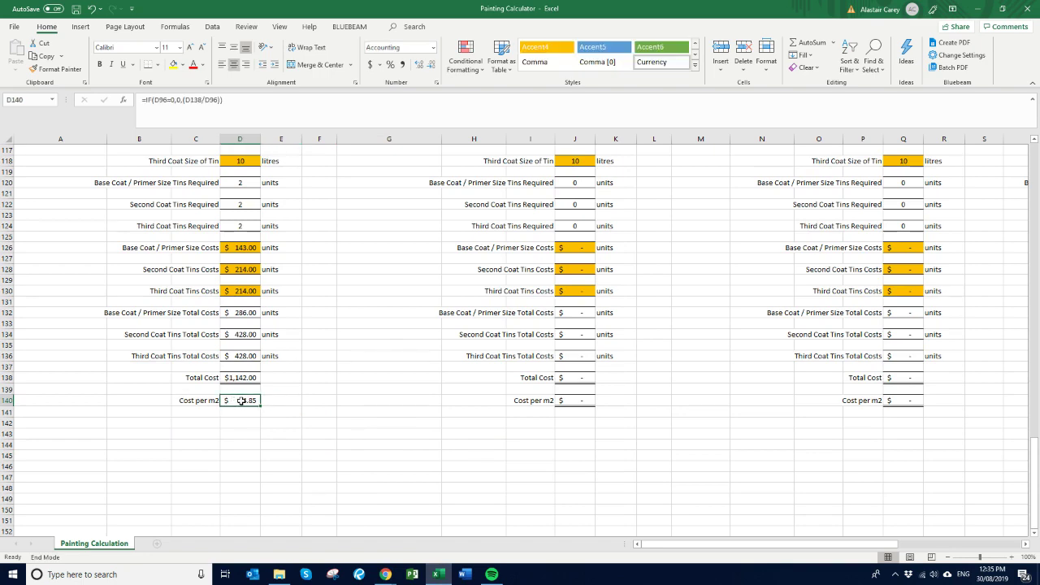
double_click(241, 401)
key(Escape)
scroll(293, 386, up, 5)
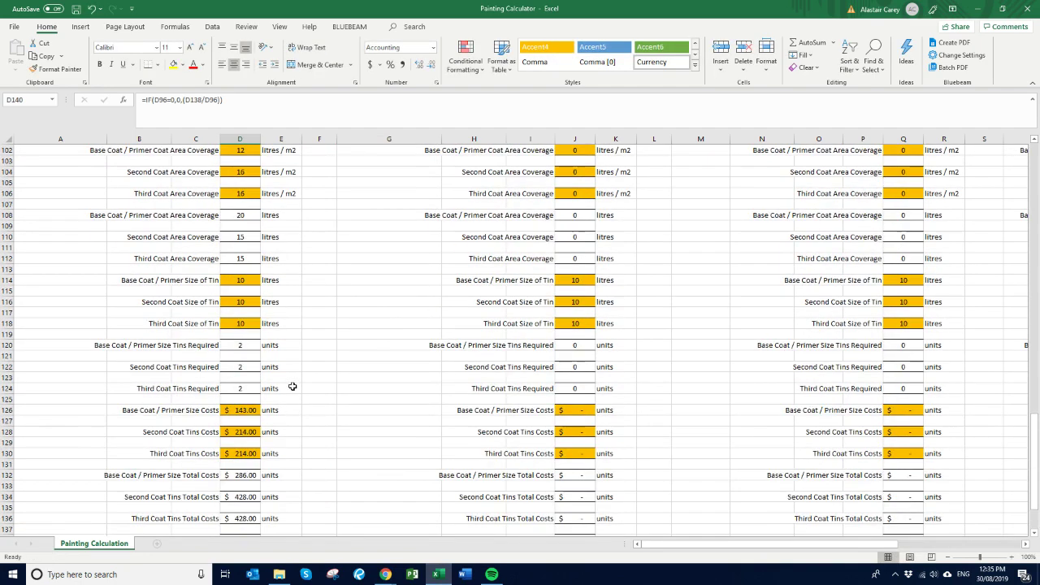
scroll(291, 388, down, 4)
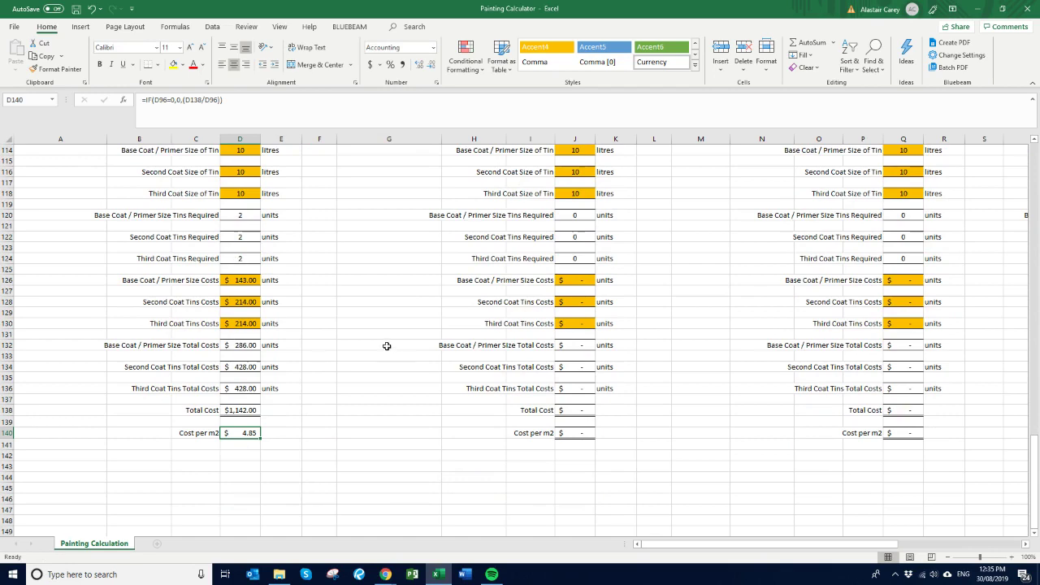
scroll(385, 282, up, 5)
- Enter 10 m by 10 m for ceiling Rooms 1 and 2
scroll(309, 313, up, 20)
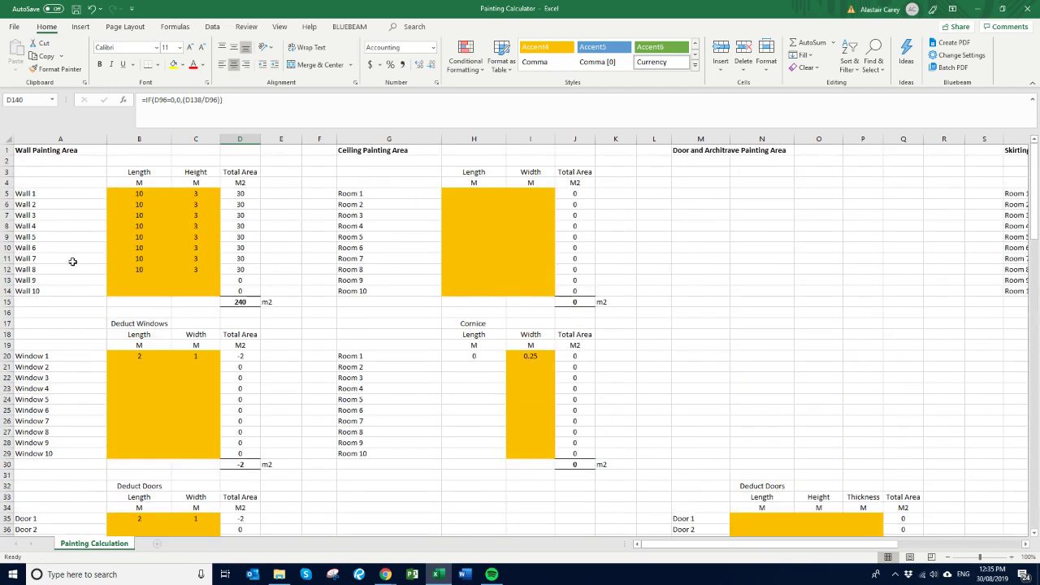
click(461, 196)
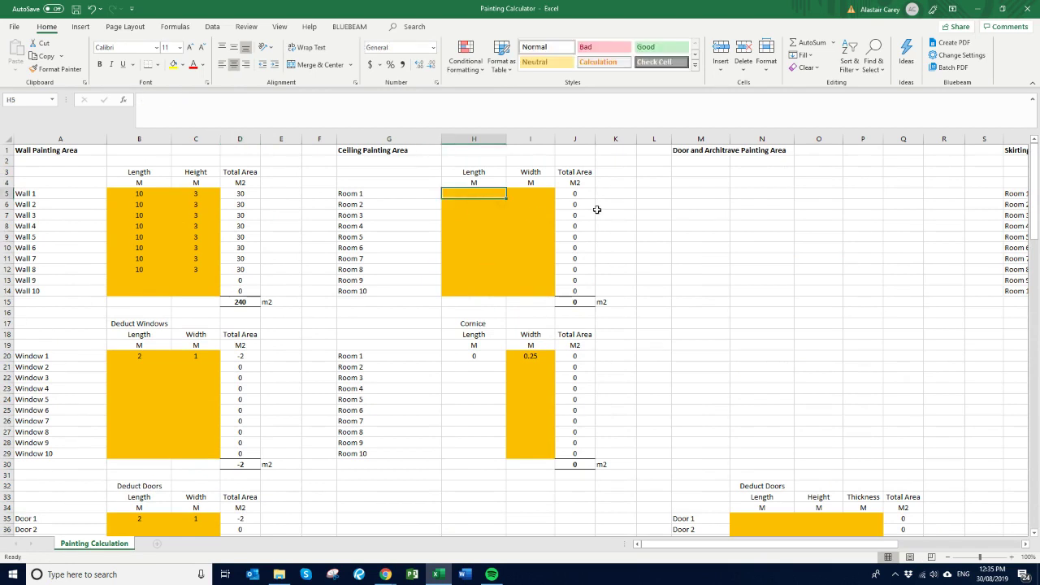
text(10)
key(Tab)
text(10)
key(Return)
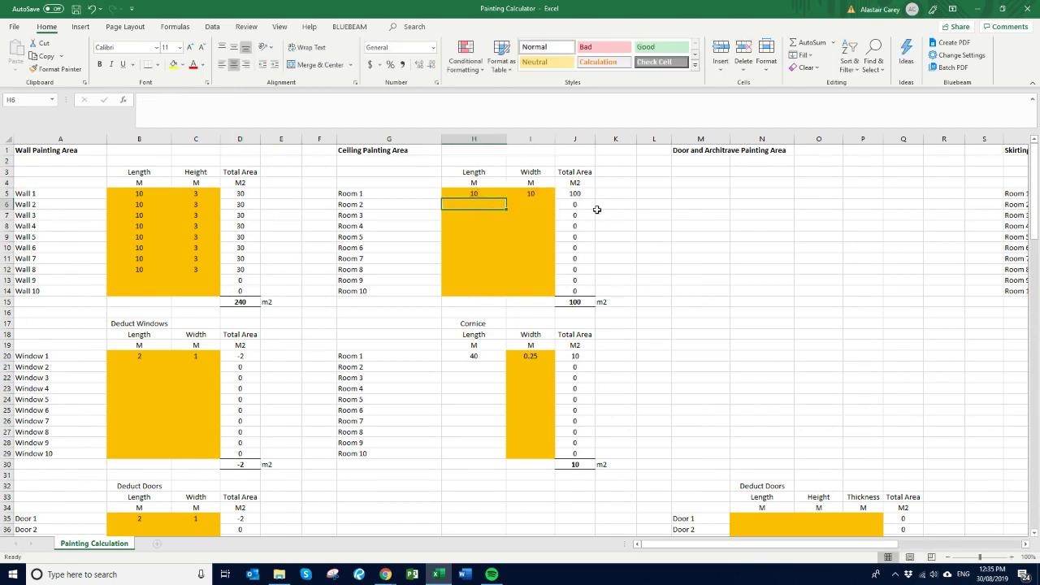
text(10)
key(Tab)
text(10)
key(shift+Tab)
key(Return)
- Enter 10 m by 10 m for ceiling Rooms 3, 4 and 5
text(10)
key(Tab)
text(10)
key(Return)
text(10)
key(Tab)
text(10)
key(Return)
text(10)
key(Tab)
text(10)
key(Down)
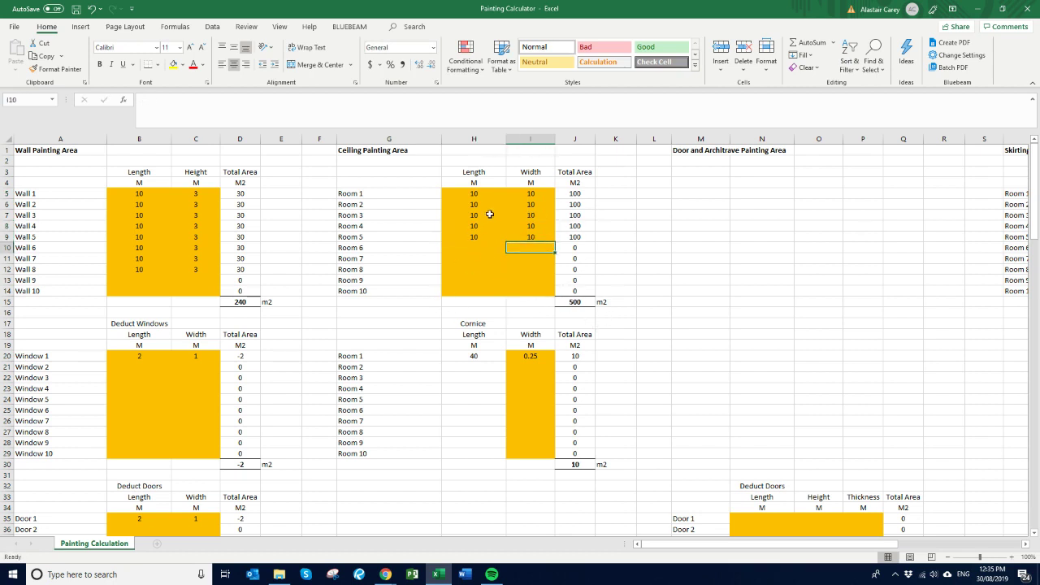
- Copy the cornice length formula down to Room 10 and enter 0.1 m cornice widths for Rooms 1–5
click(468, 360)
drag(505, 361, 509, 458)
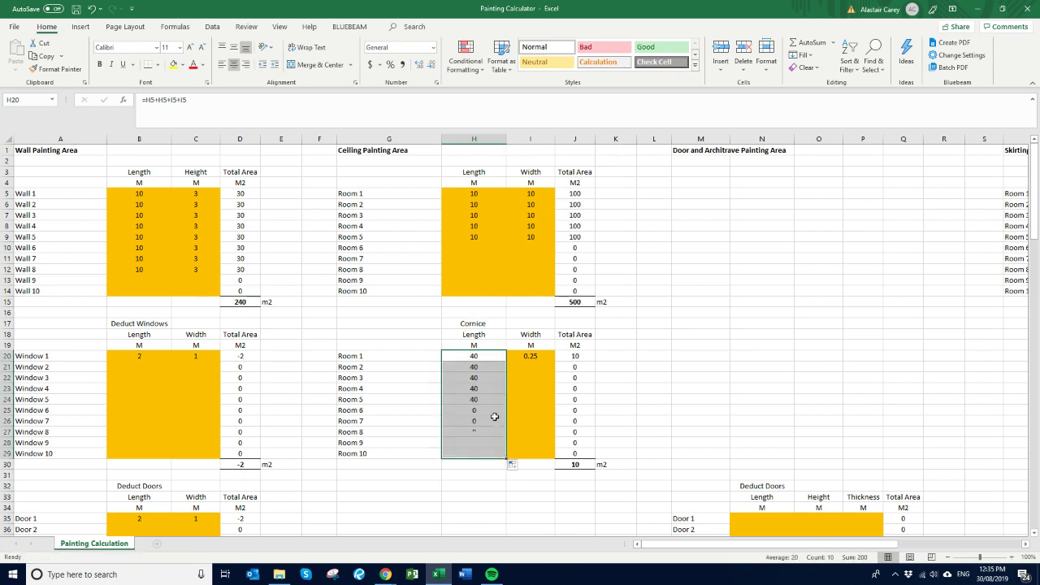
click(524, 357)
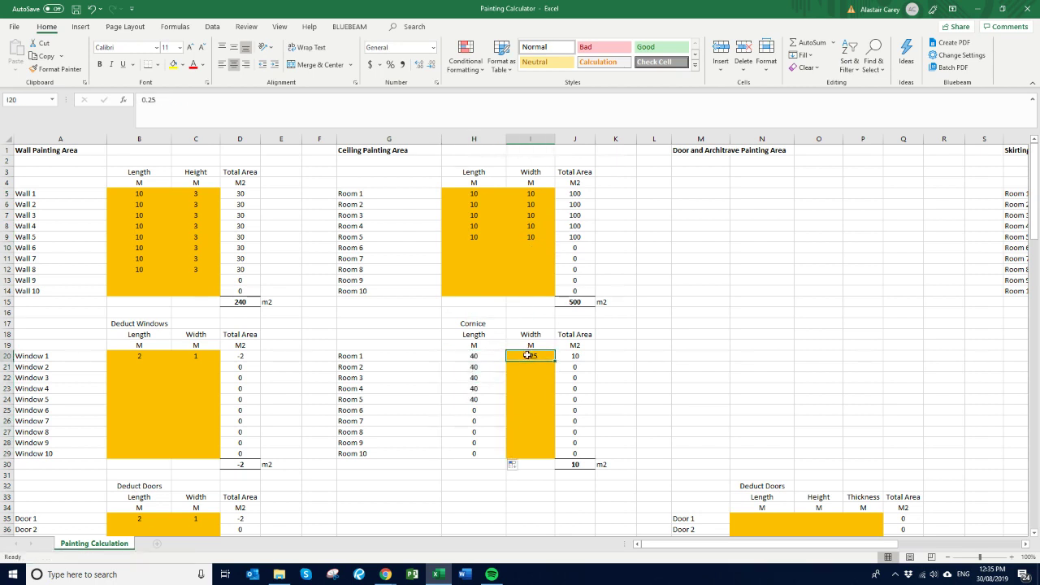
text(0.1)
key(Return)
text(0.1)
key(Return)
text(0.1)
key(Return)
text(0.1)
key(Return)
text(0.1)
key(Return)
- Change the Room 1–5 cornice widths to 0.15 m
click(528, 356)
text(.15)
key(Return)
text(.15)
key(Return)
text(.15)
key(Return)
text(.15)
key(Return)
text(.15)
key(Return)
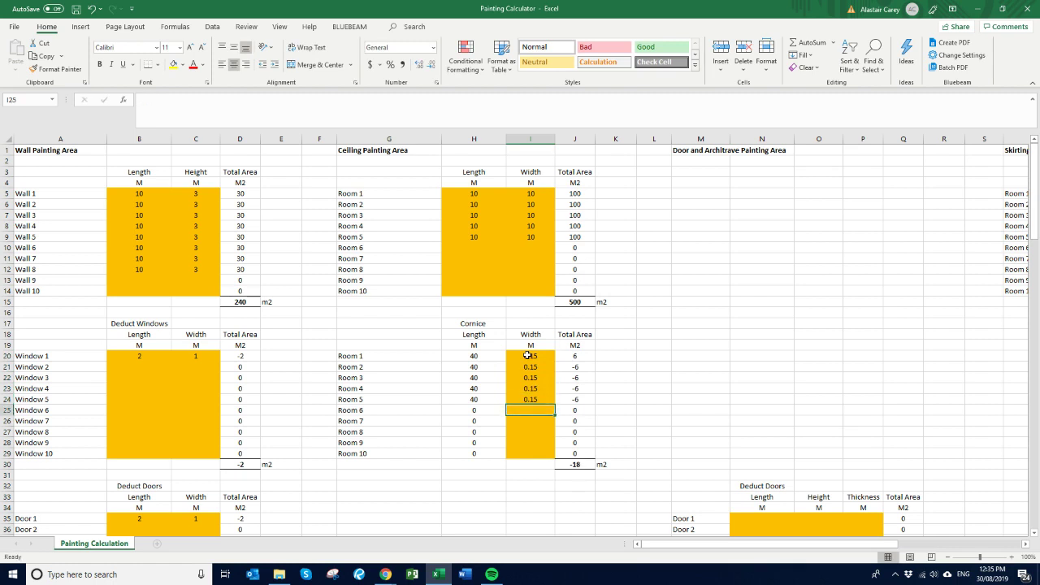
- Fill the cornice area formula down and check the 30 m2 cornice total
click(570, 355)
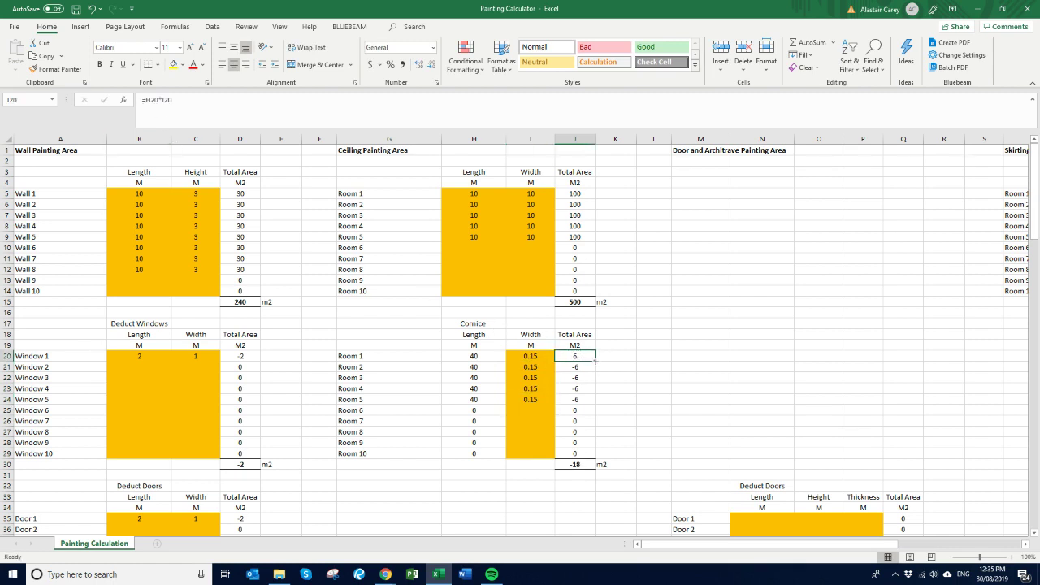
drag(596, 360, 597, 457)
click(616, 388)
scroll(601, 368, down, 3)
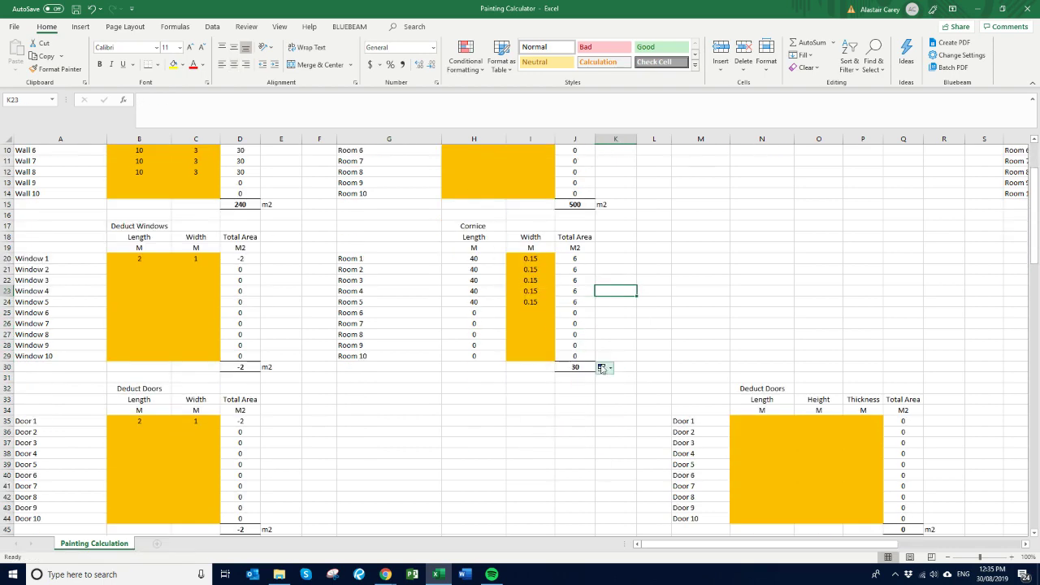
click(581, 366)
- Check the 10% ceiling waste allowance and the =J96*(1+I98) area-with-waste formula
scroll(668, 318, down, 4)
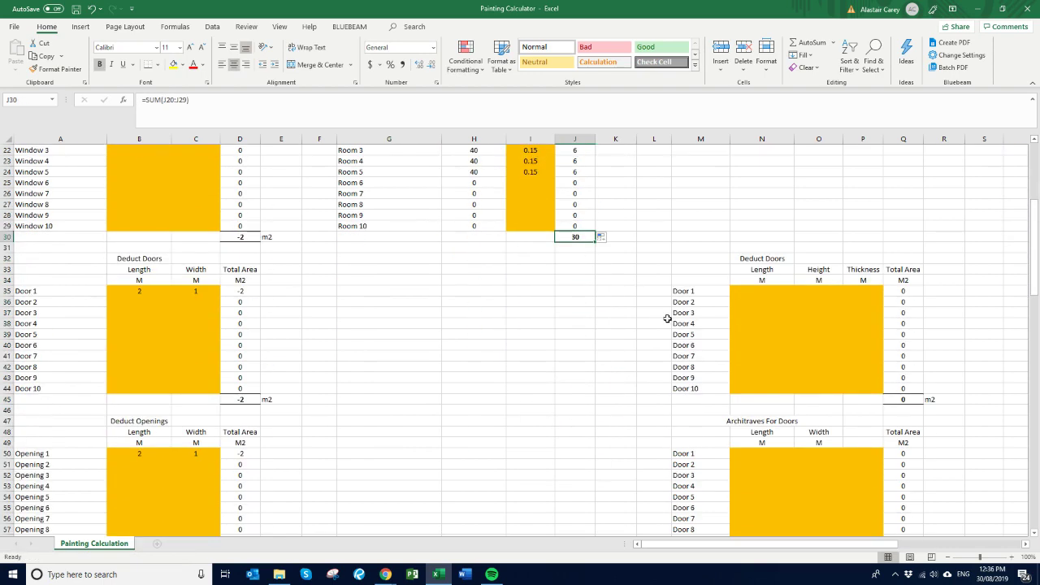
scroll(542, 295, down, 20)
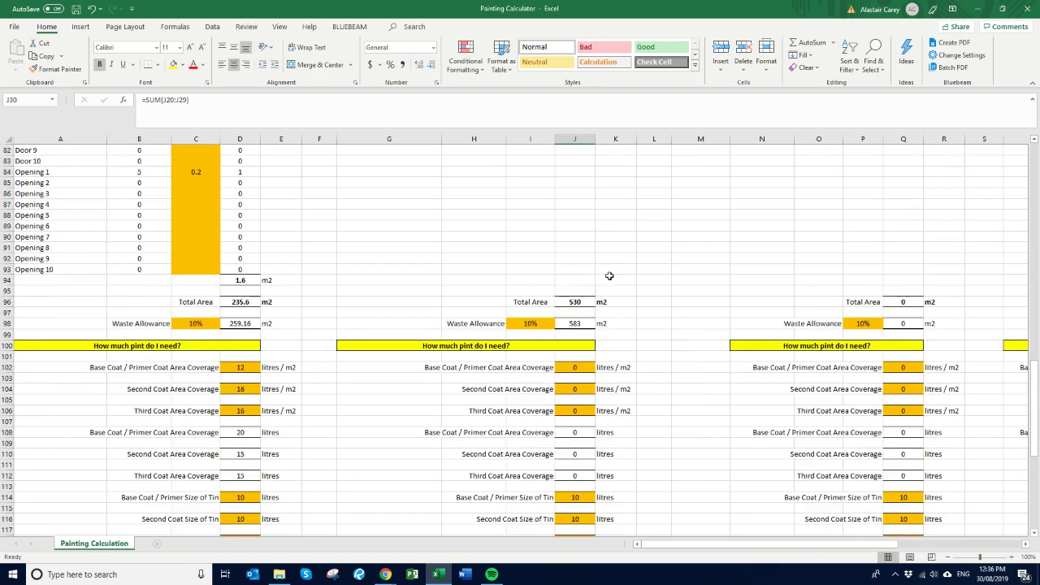
scroll(610, 276, down, 1)
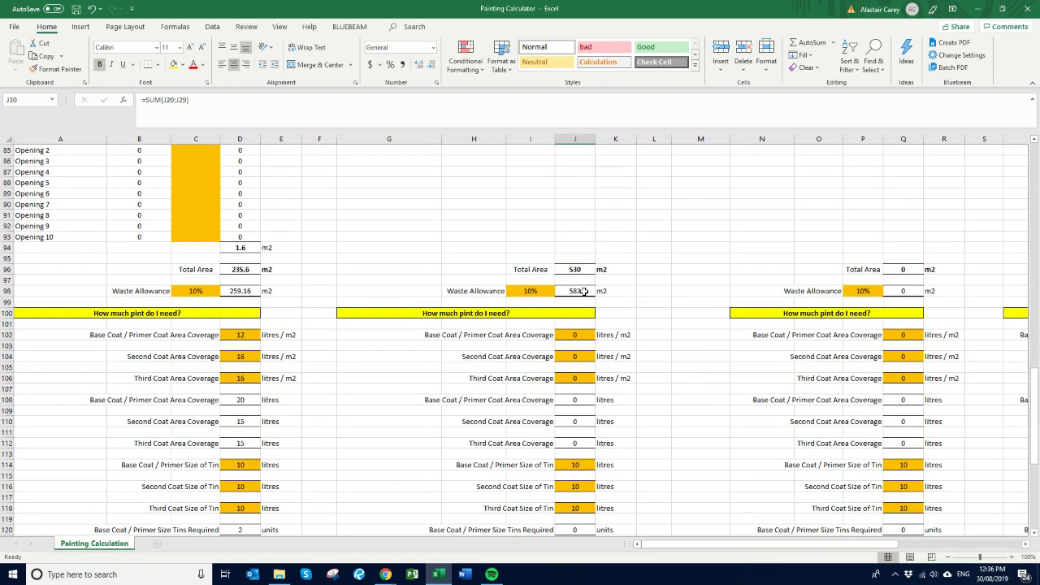
click(535, 294)
click(579, 293)
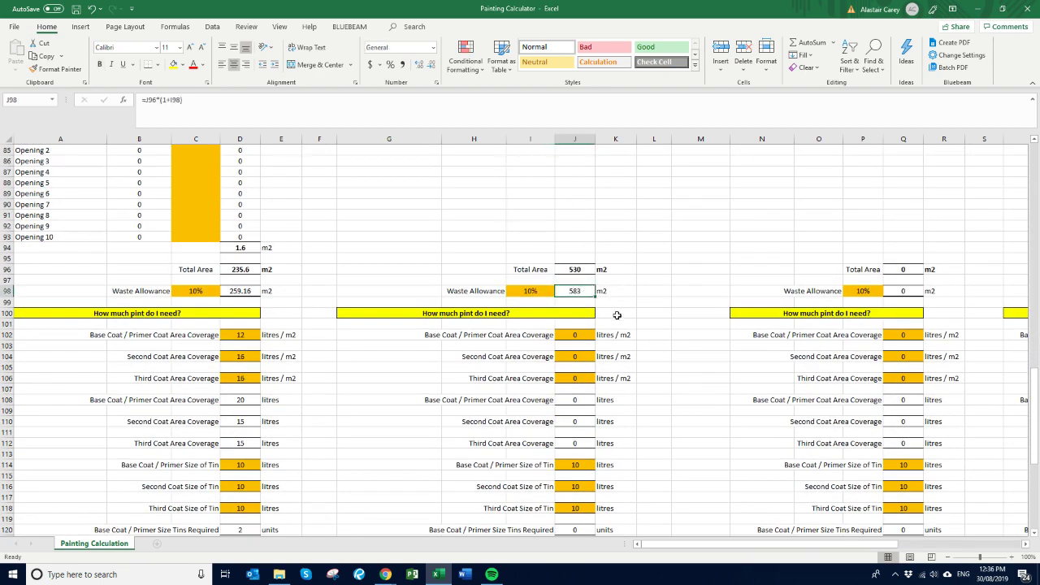
- Enter ceiling coat coverages of 12, 16 and 16
click(584, 333)
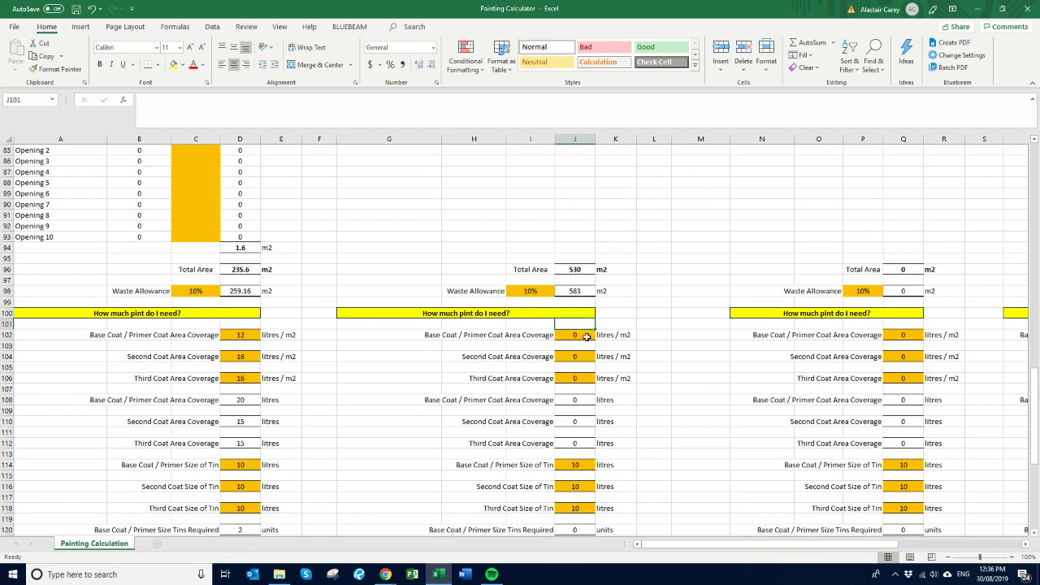
text(12)
key(Return)
text(16)
key(Return)
text(16)
key(Return)
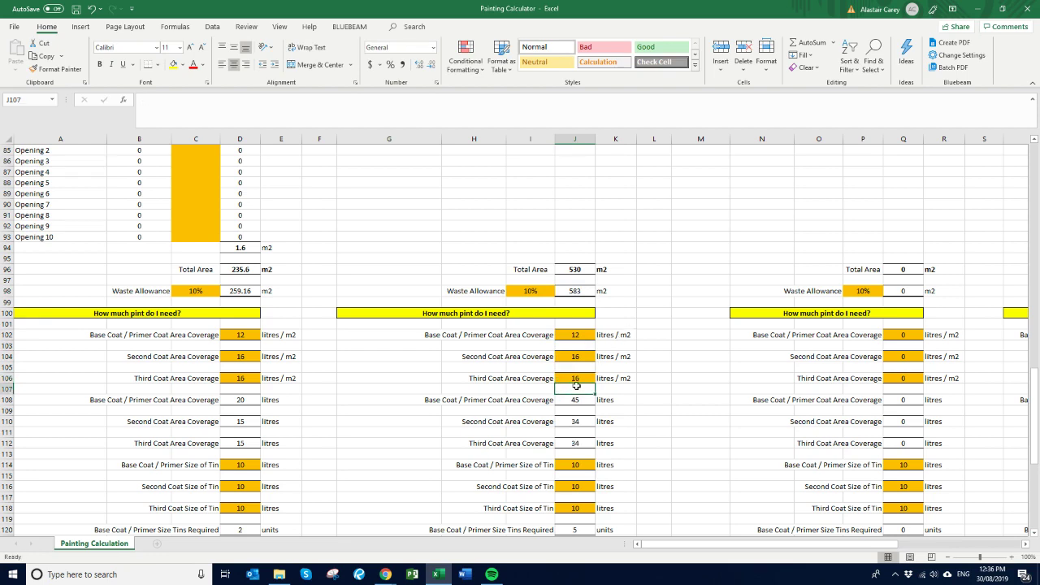
- Enter ceiling tin costs of $143, $214 and $214 and check the $4.58 per m2 formula
scroll(581, 381, down, 3)
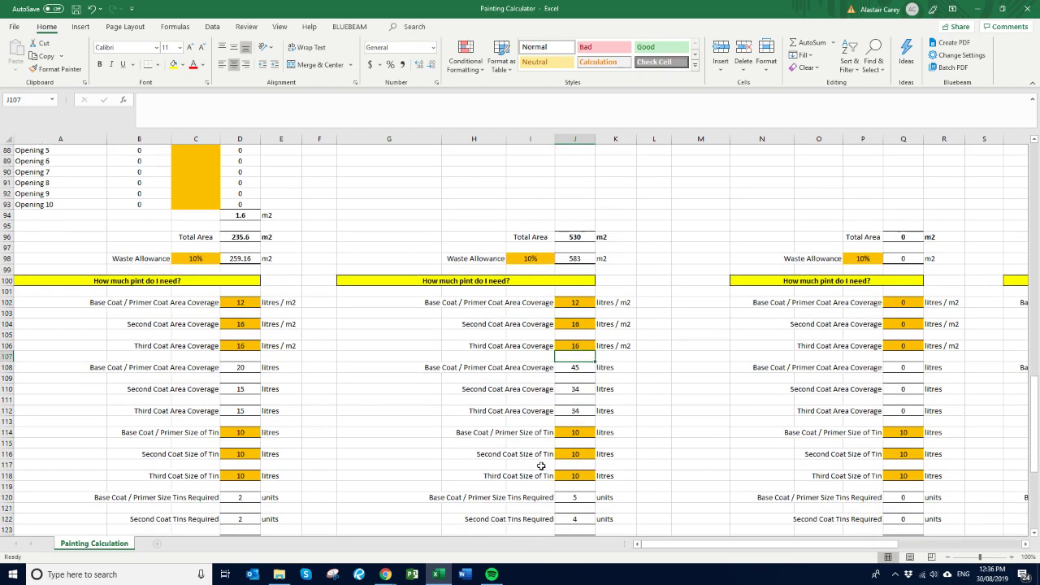
scroll(441, 448, down, 3)
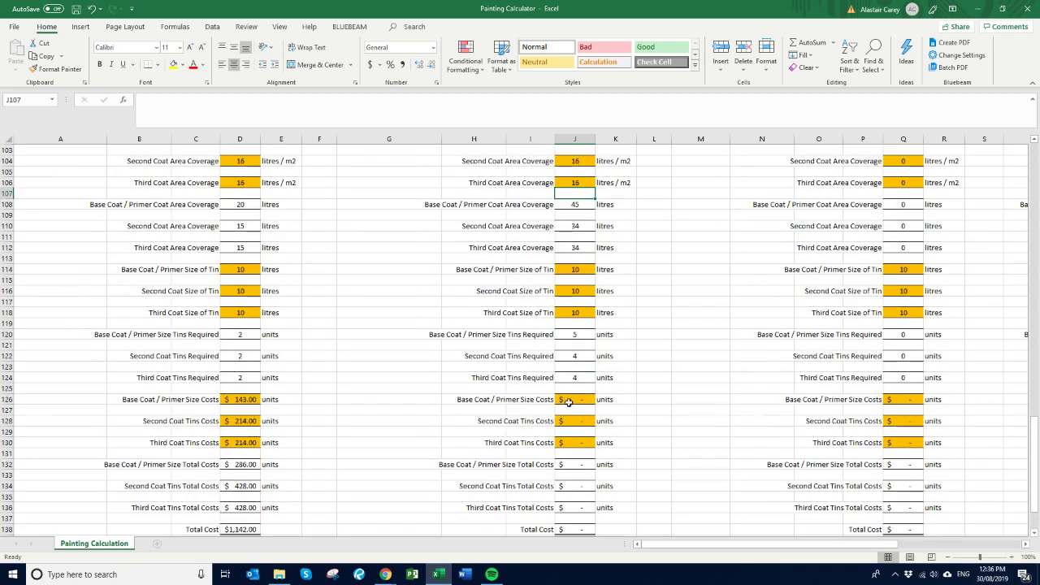
click(572, 399)
text(143)
key(Return)
text(214)
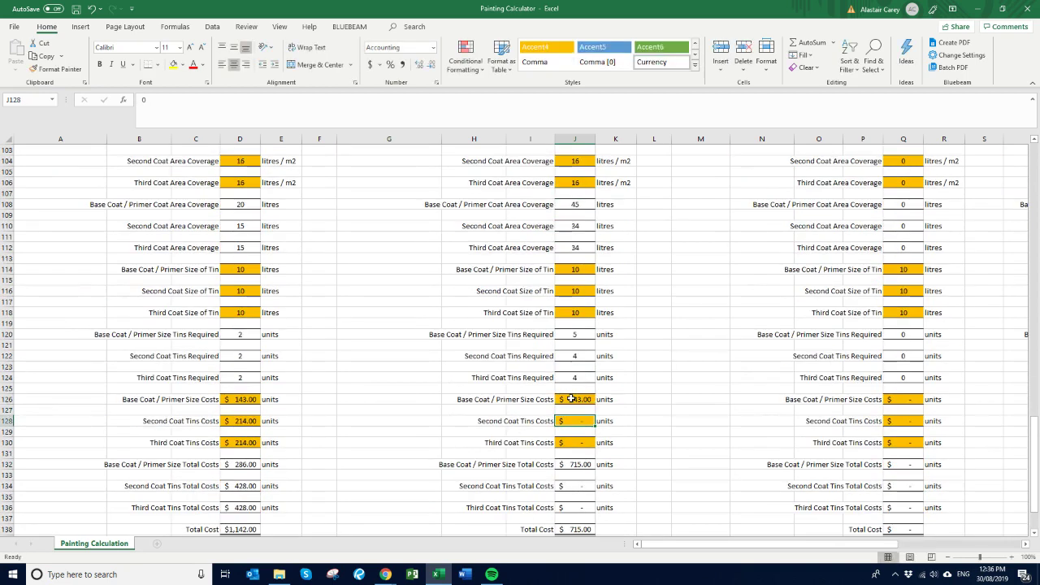
key(Return)
text(2)
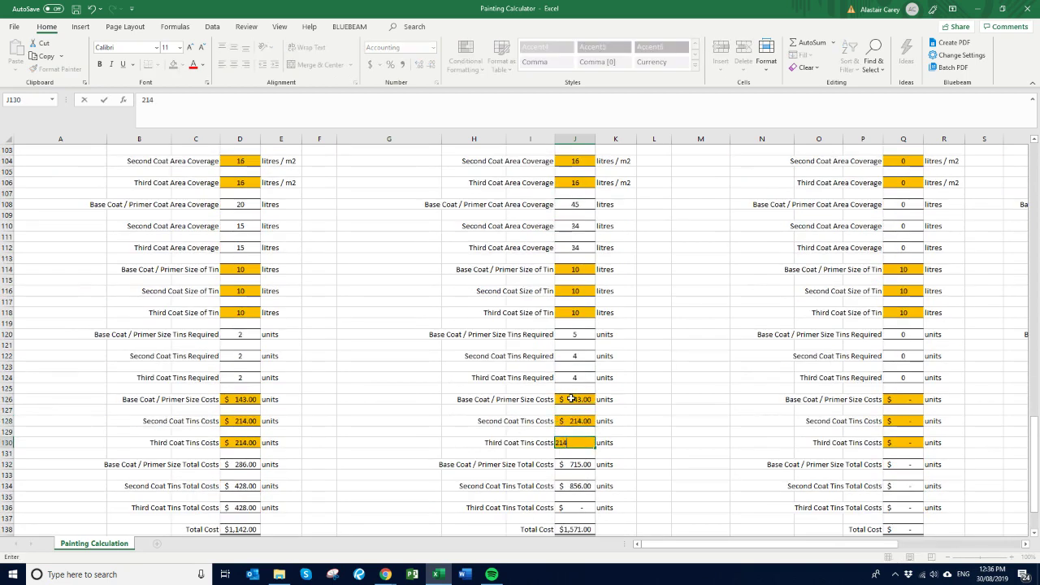
text(14)
key(Return)
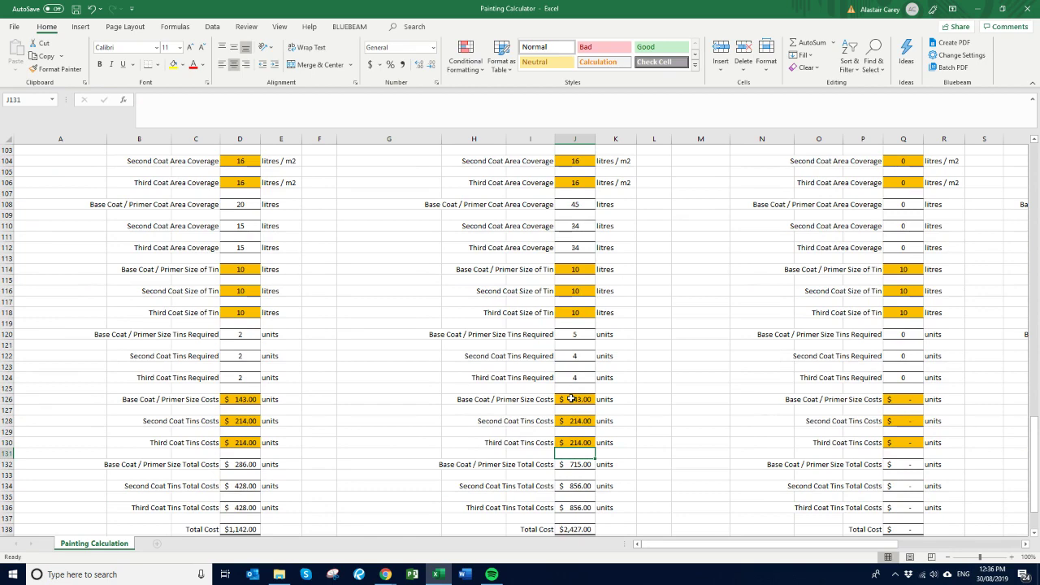
scroll(651, 410, down, 2)
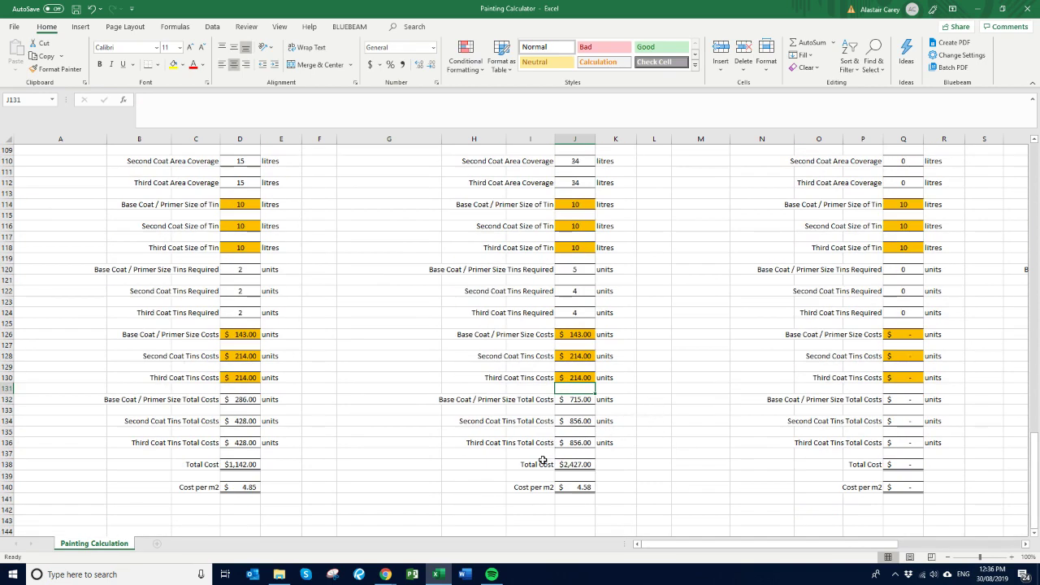
double_click(564, 488)
key(Escape)
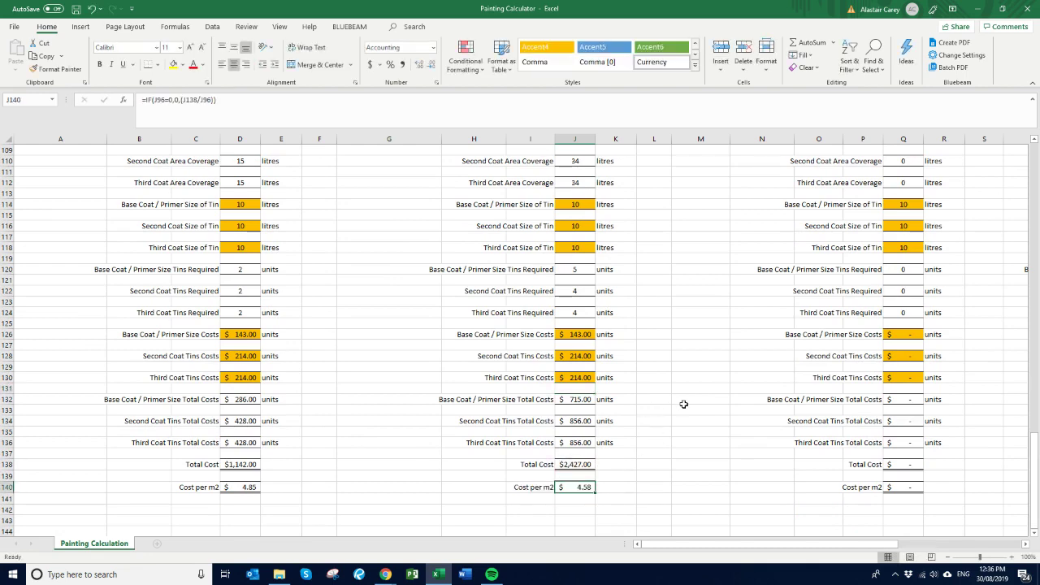
scroll(683, 404, up, 20)
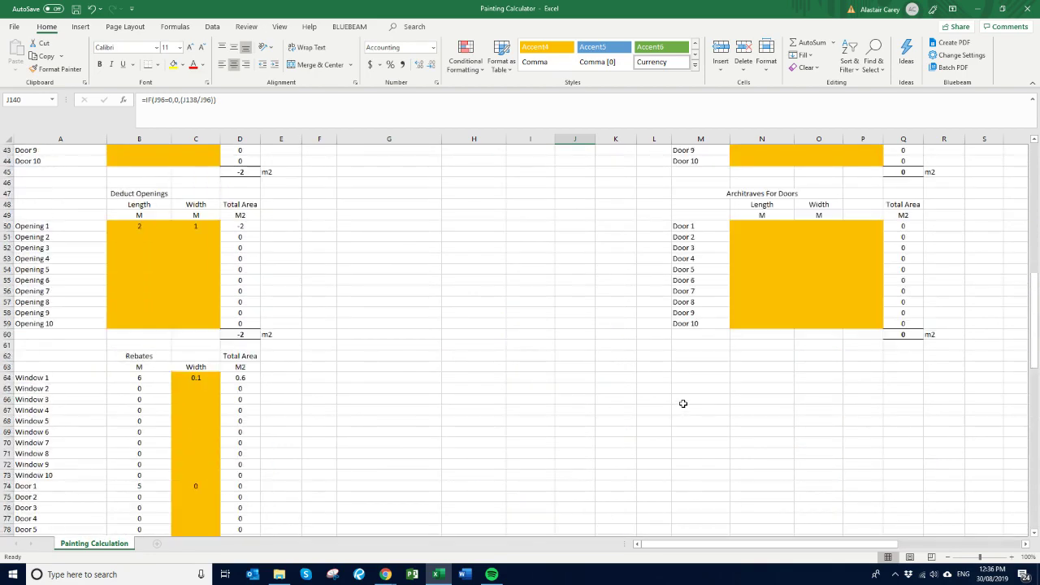
scroll(684, 404, up, 8)
scroll(515, 320, down, 20)
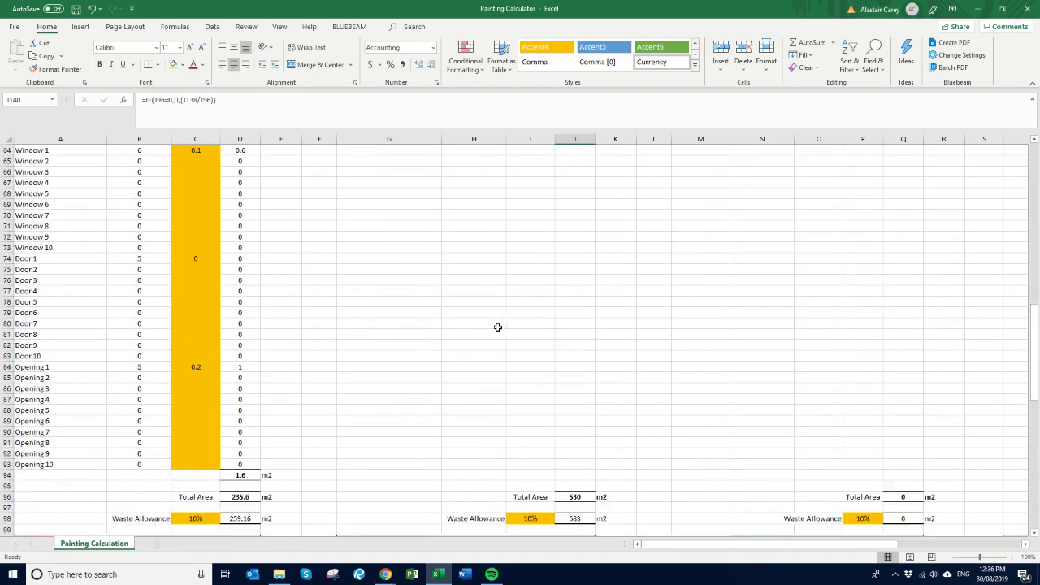
scroll(499, 327, down, 5)
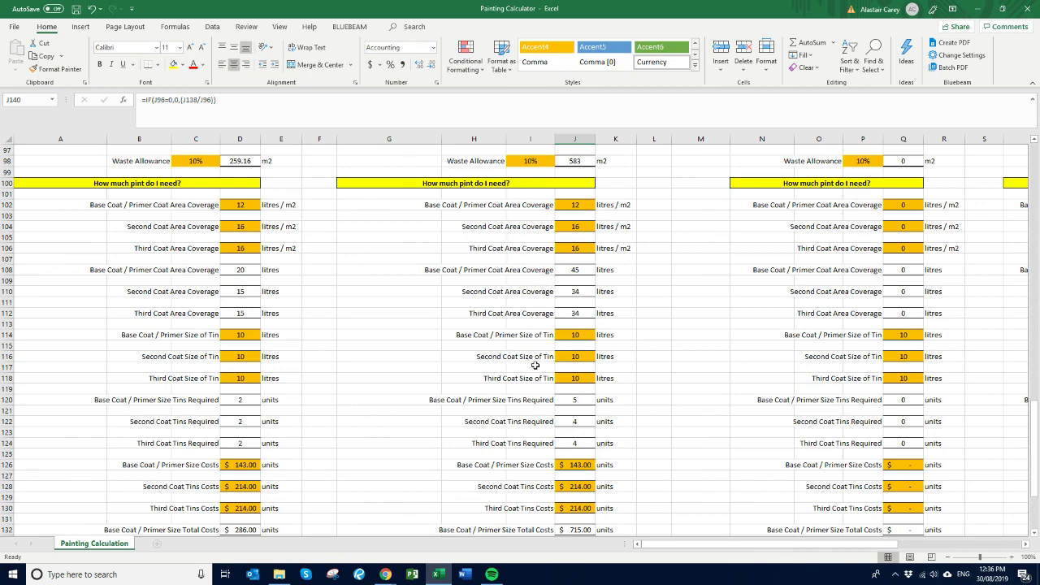
scroll(510, 365, down, 1)
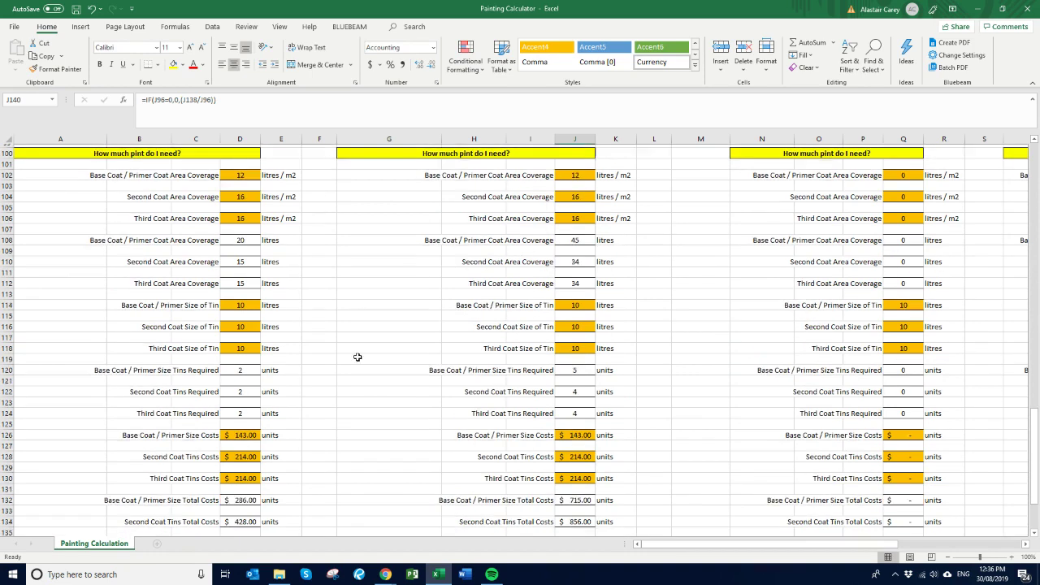
drag(565, 432, 569, 474)
scroll(581, 301, up, 1)
click(583, 205)
drag(583, 222, 604, 262)
scroll(487, 313, up, 1)
scroll(480, 309, up, 4)
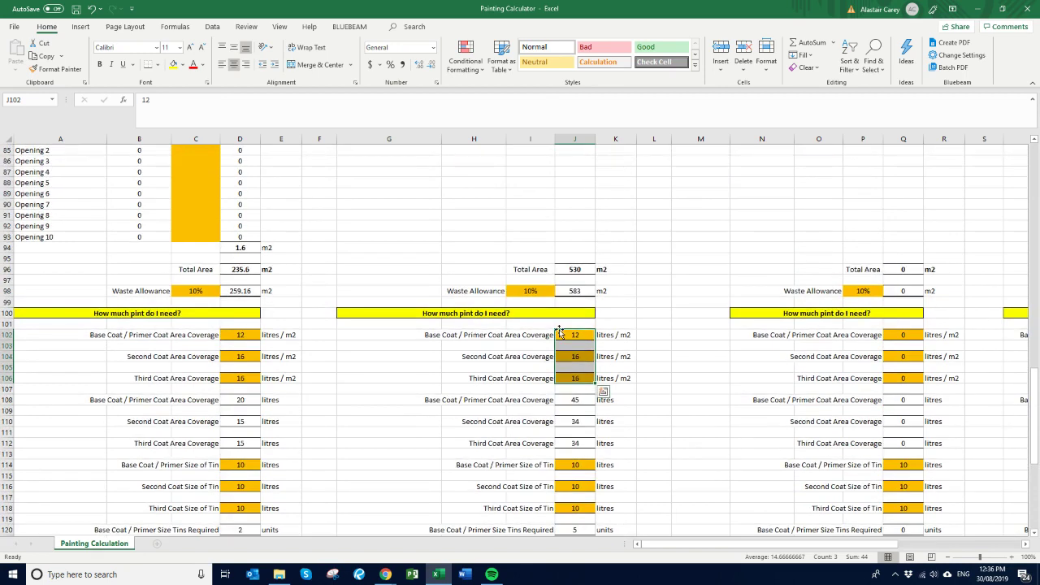
drag(574, 334, 582, 379)
scroll(697, 298, up, 20)
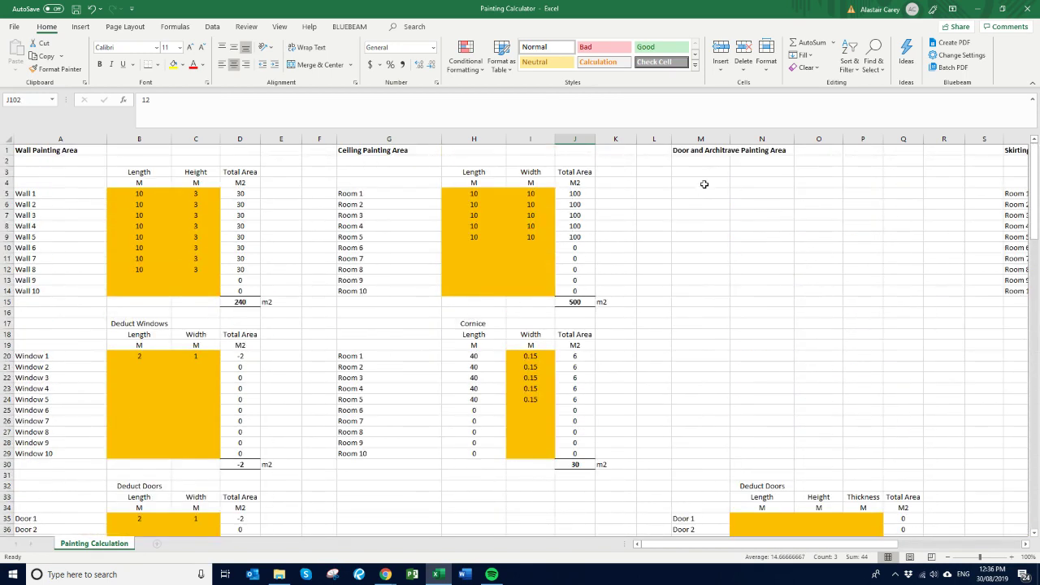
scroll(736, 290, down, 6)
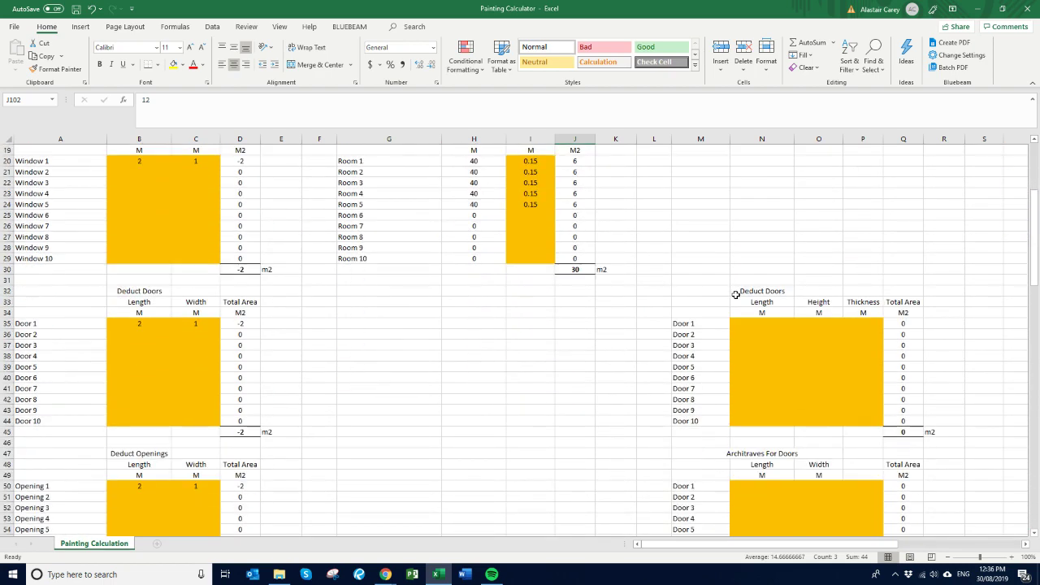
- Enter Door 1 dimensions of 2, 0.925 and 0.04 m
click(743, 324)
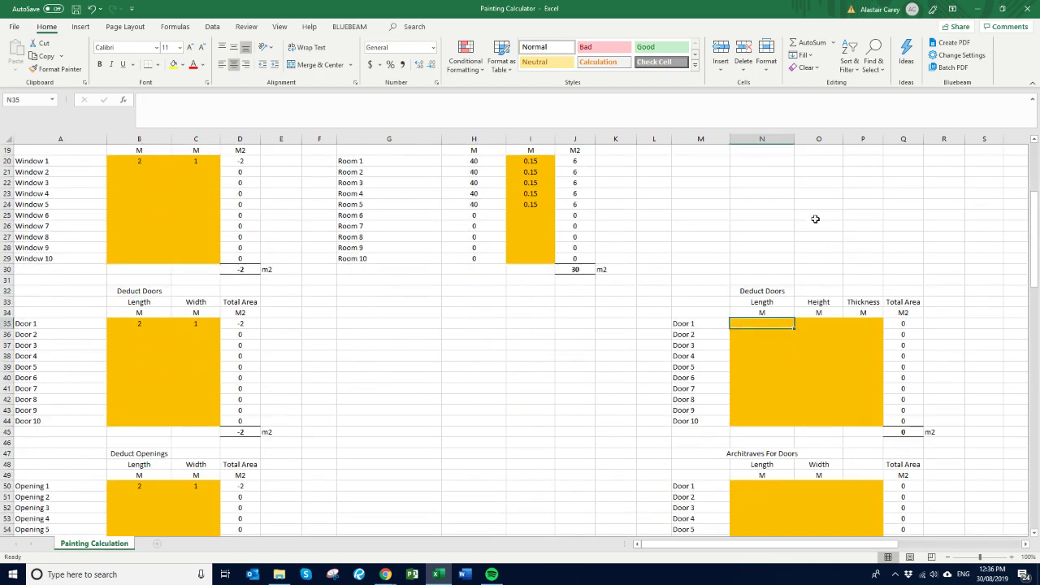
text(2)
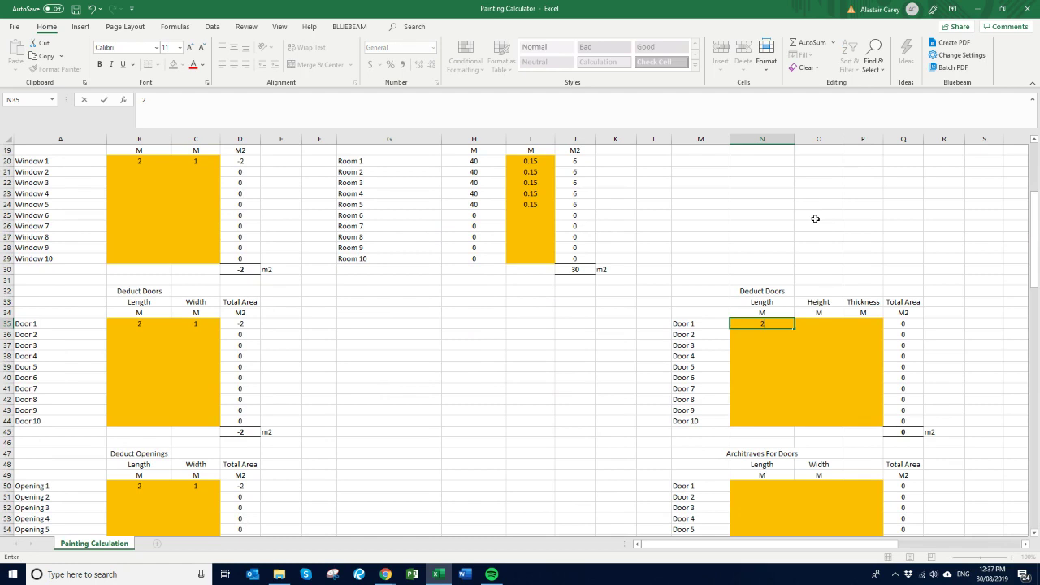
key(Tab)
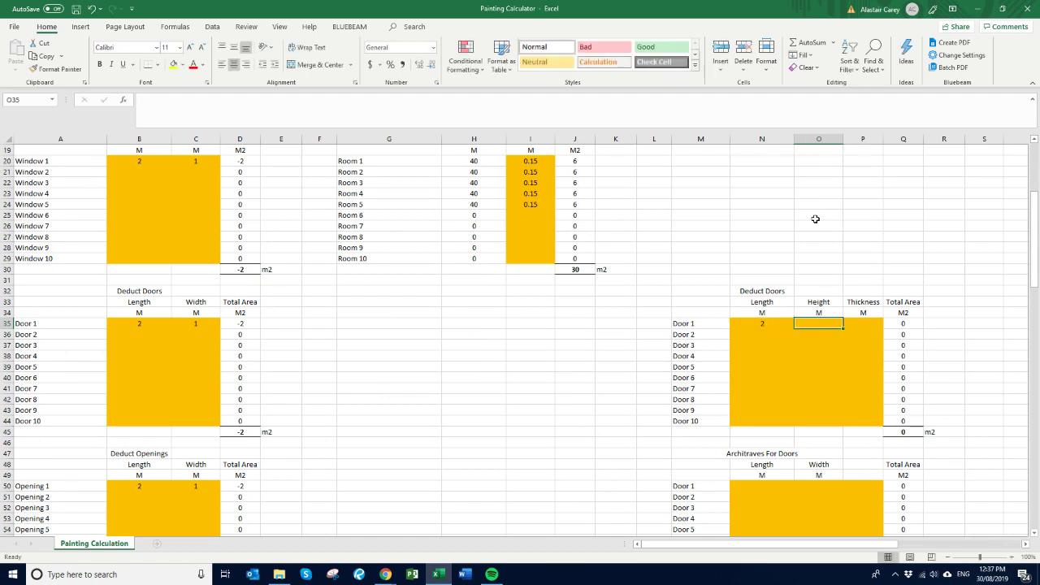
text(.925)
key(Tab)
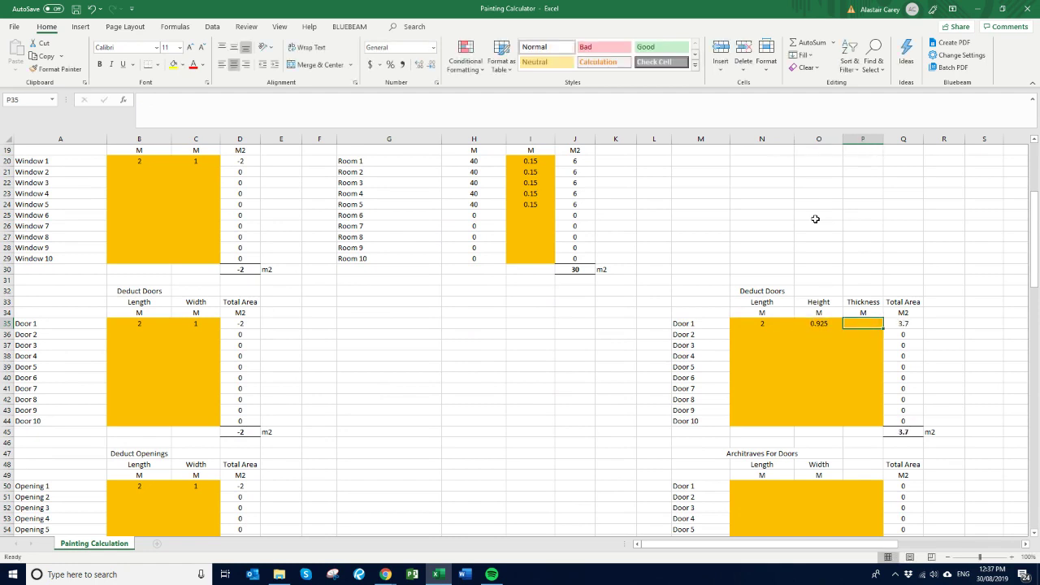
text(0.0)
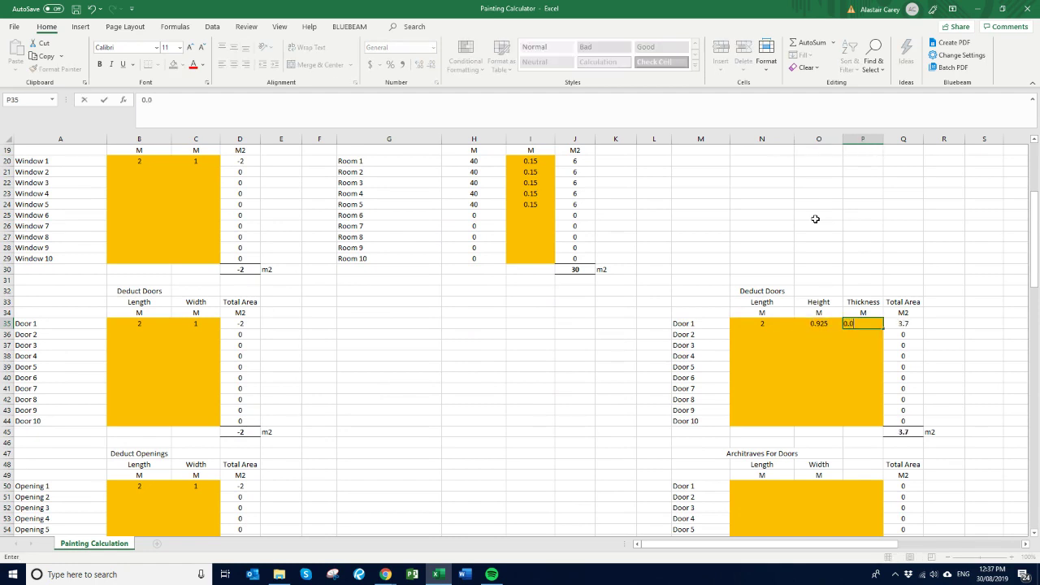
key(Return)
- Copy Door 1's dimensions into Doors 2–7, totalling 27.538 m2
key(Left)
key(Left)
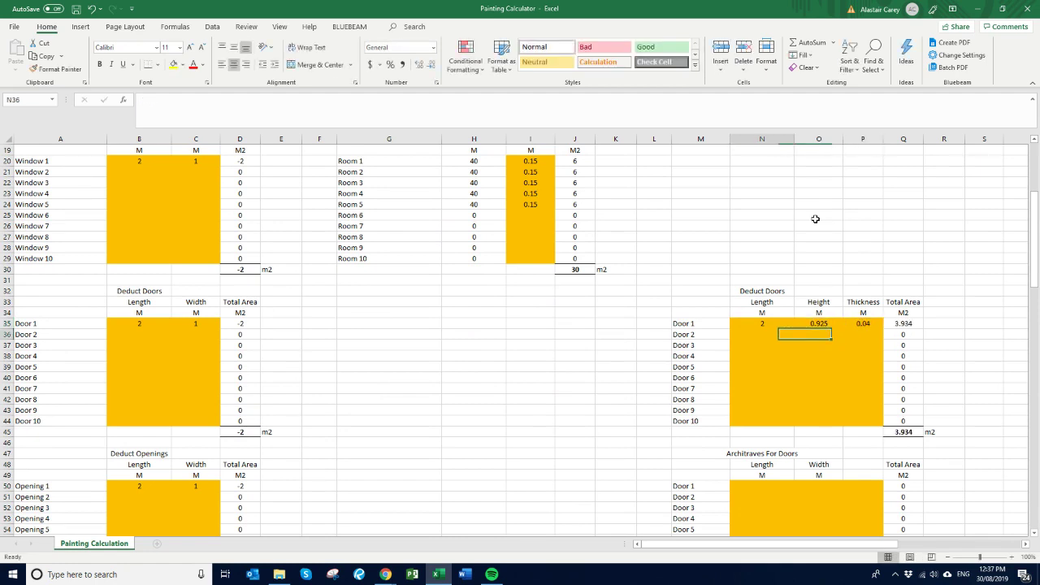
key(Up)
key(shift+Right)
key(shift+Right)
key(ctrl+c)
key(Down)
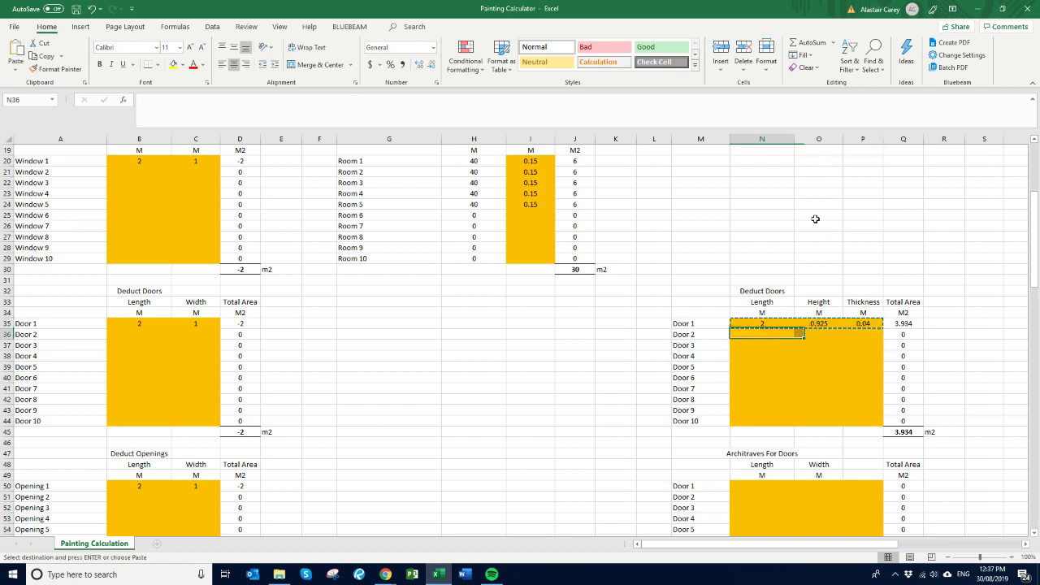
key(shift+Down)
key(shift+Down)
key(shift+Down)
key(shift+Down)
key(shift+Down)
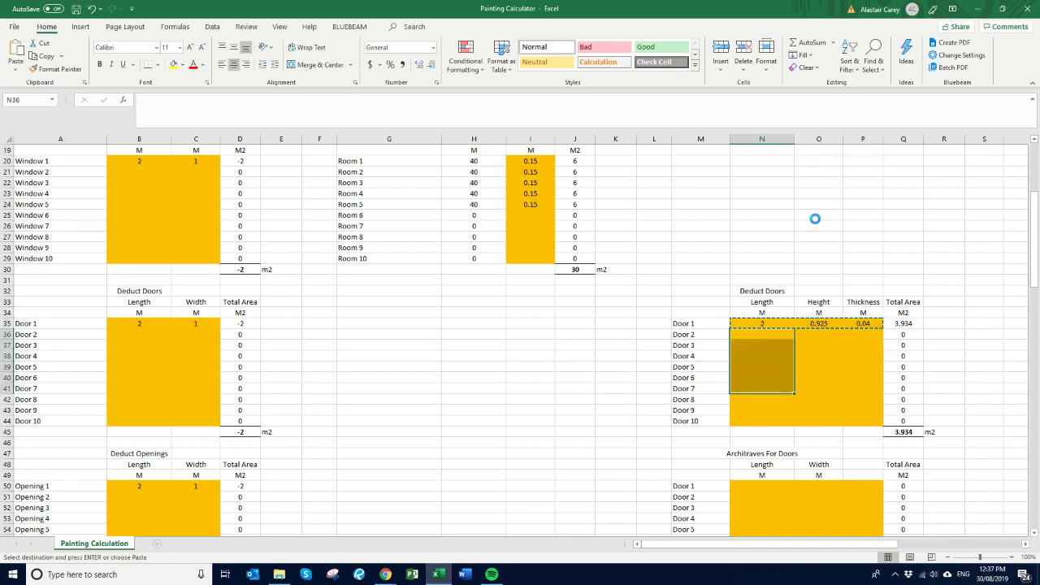
key(Return)
scroll(816, 227, down, 2)
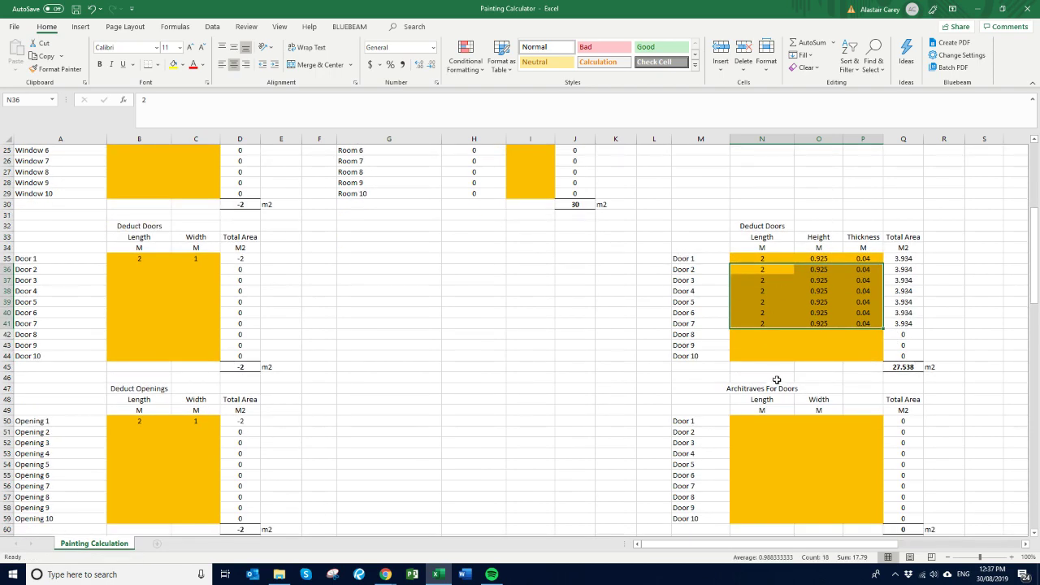
scroll(775, 378, down, 2)
click(772, 356)
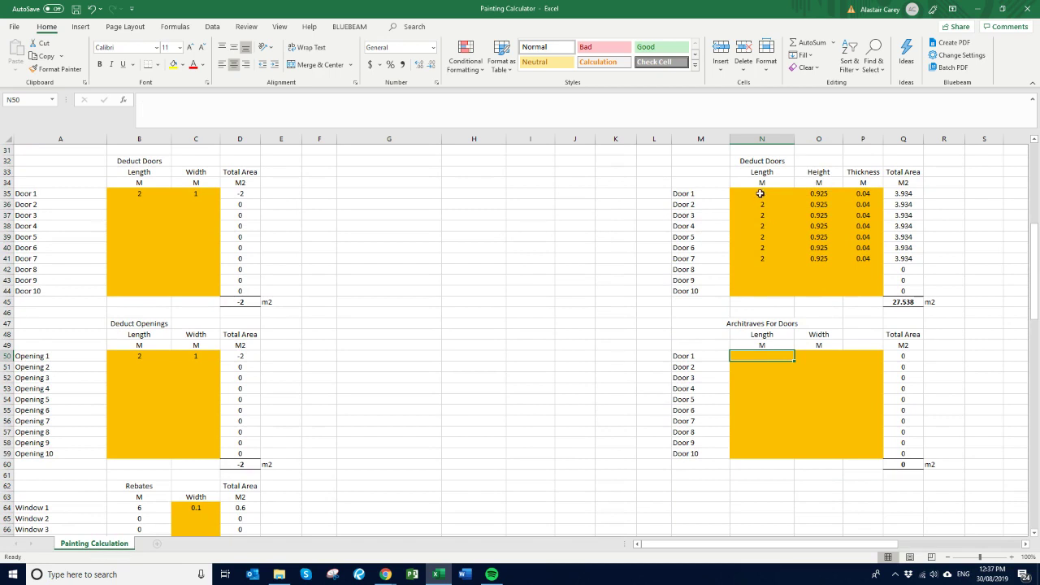
- Build the Door 1 architrave length formula as length + length + height and fill it down
text(=)
click(761, 193)
text(+)
click(761, 193)
text(+)
click(815, 195)
key(Return)
click(764, 356)
drag(793, 361, 786, 446)
- Set a 0.25 m architrave width for Doors 1–7, totalling 8.61875 m2
click(821, 357)
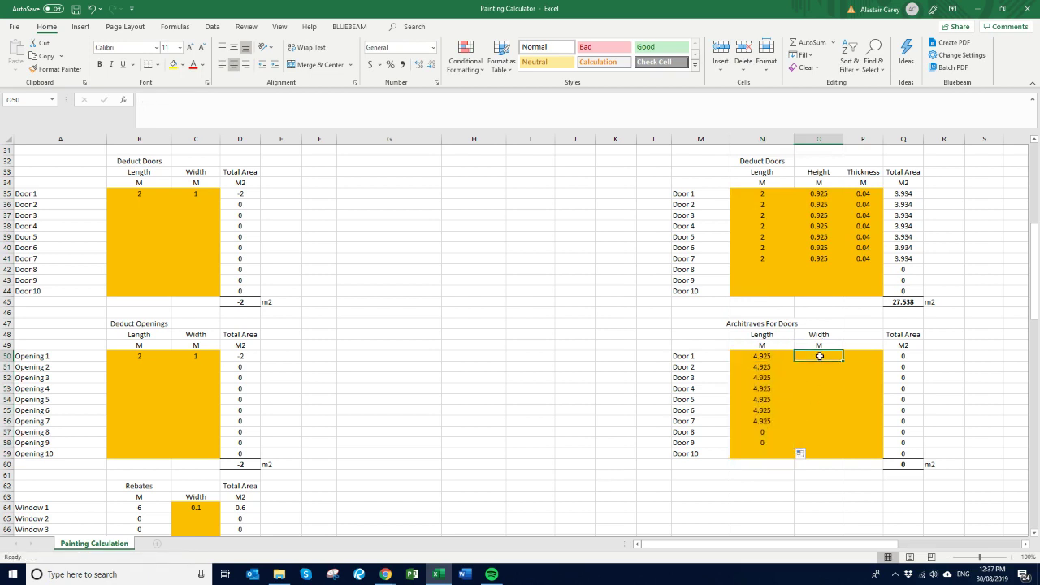
text(0.25)
key(Return)
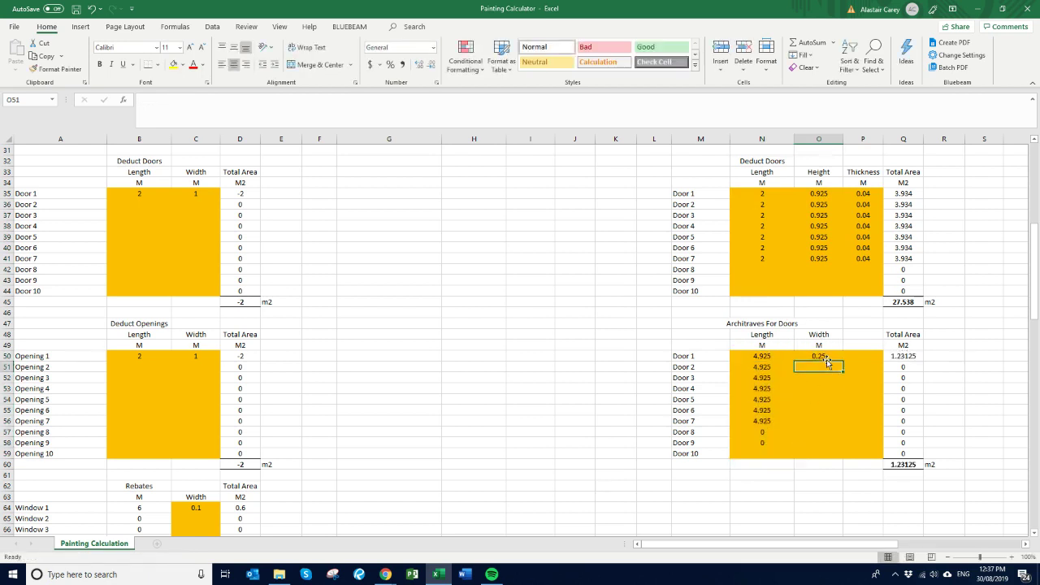
drag(827, 362, 827, 358)
key(ctrl+c)
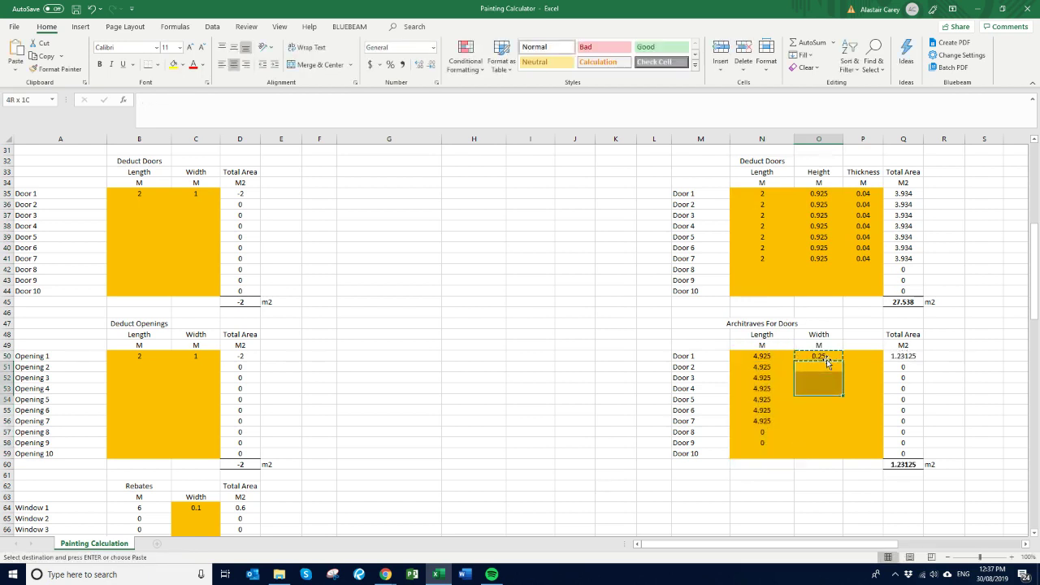
key(shift+Down)
key(shift+Down)
key(shift+Down)
key(shift+Down)
key(shift+Up)
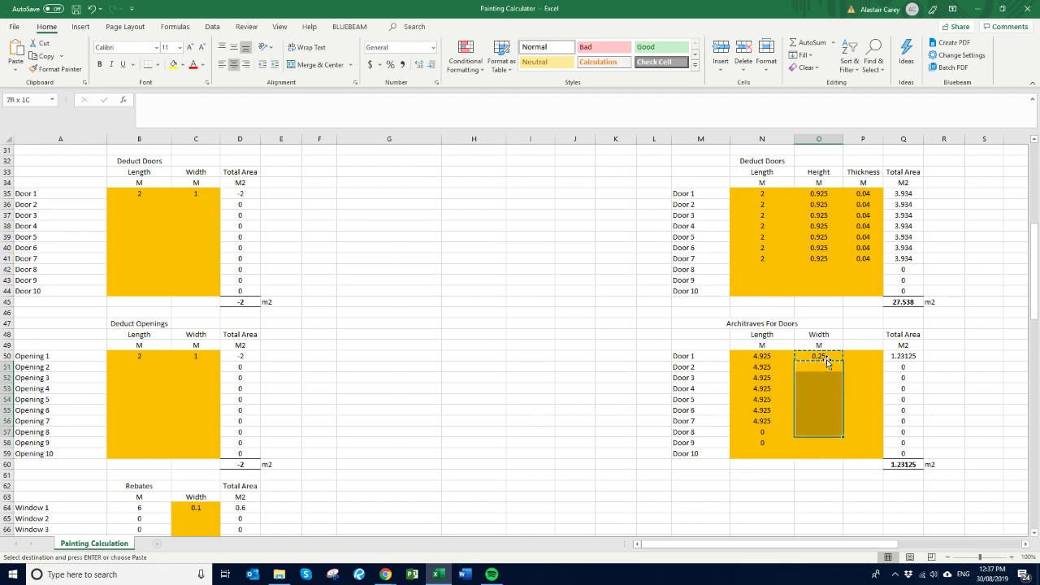
key(Return)
click(976, 349)
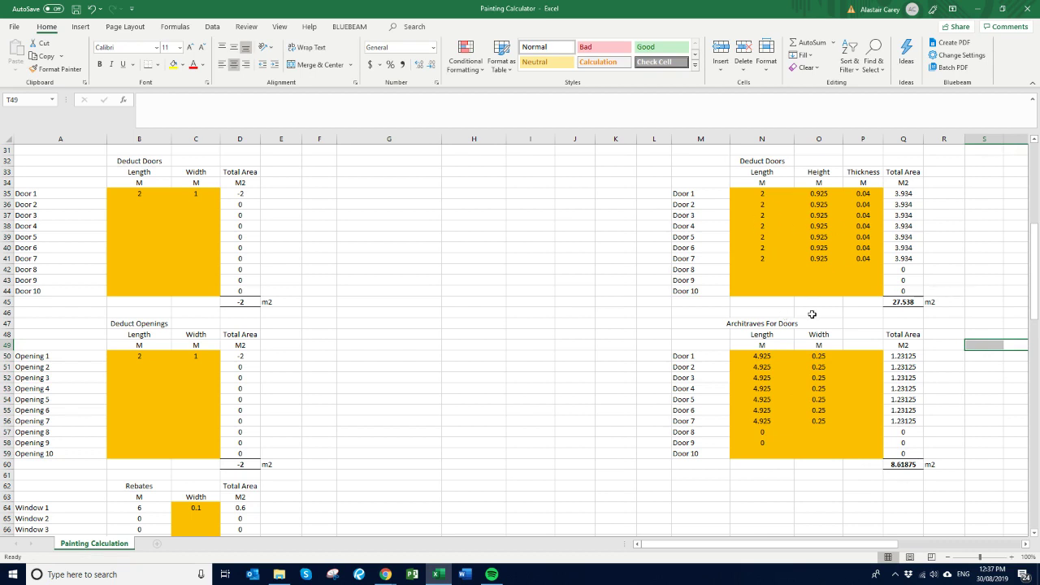
scroll(820, 224, down, 3)
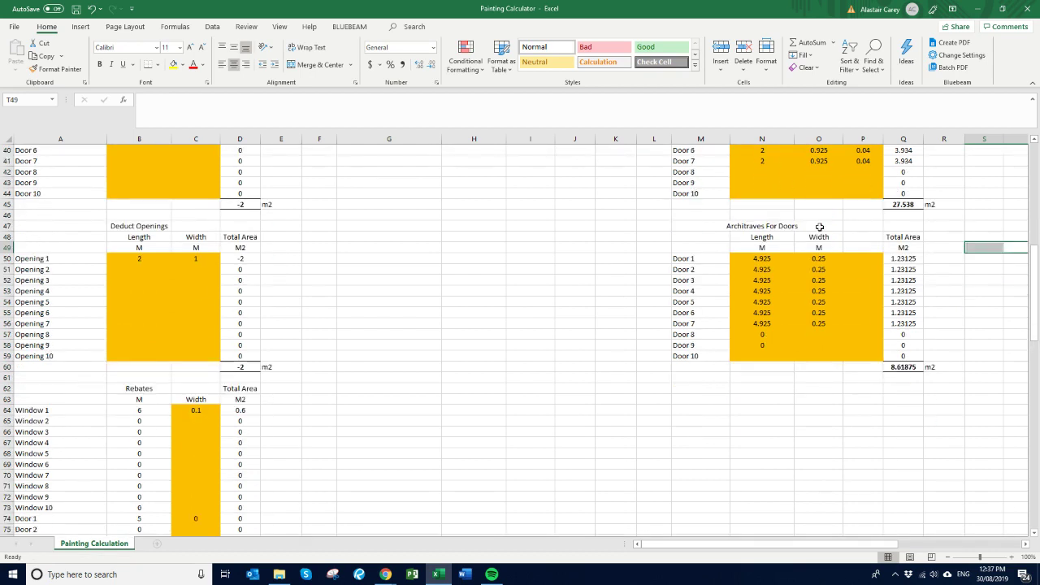
- Enter door paint coverages of 5, 10 and 10 for the base, second and third coats
scroll(820, 226, down, 15)
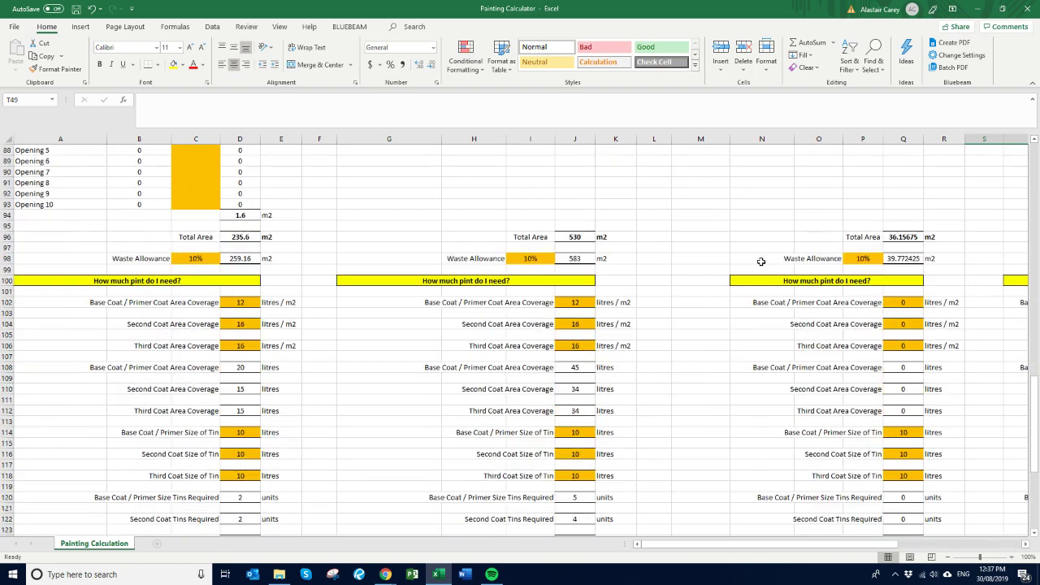
click(762, 302)
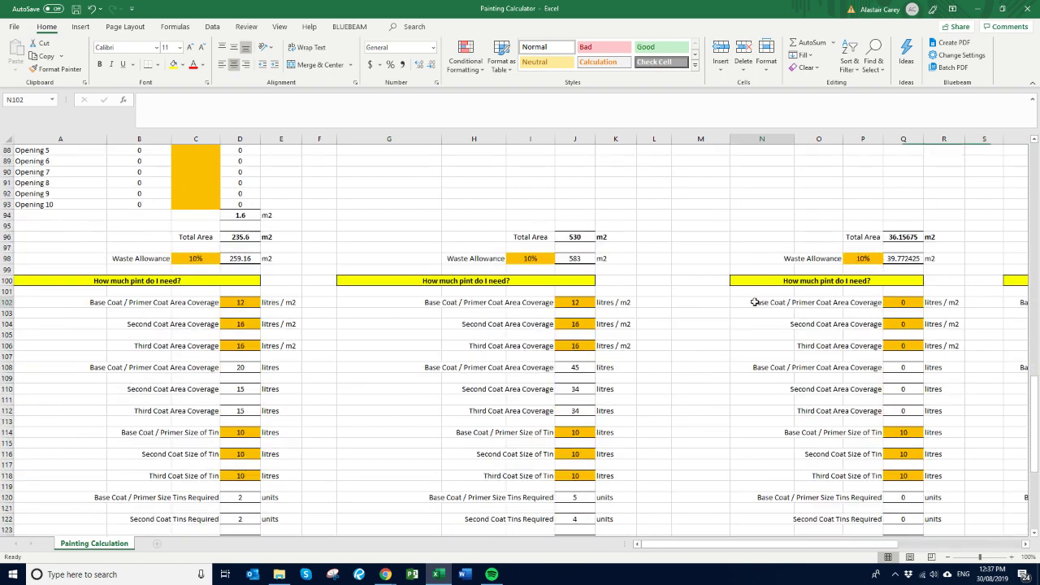
click(894, 303)
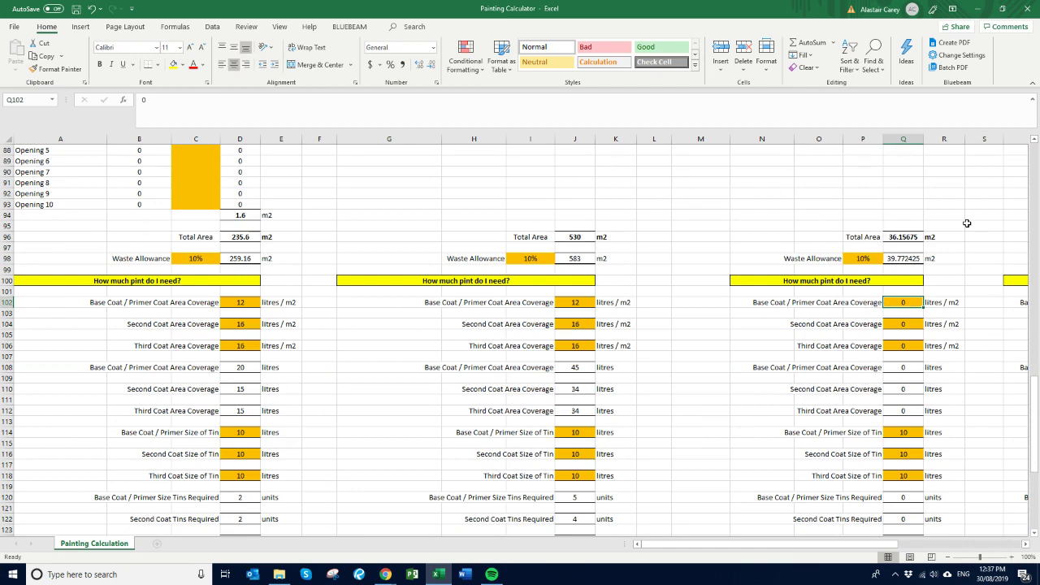
text(5)
key(Return)
key(Return)
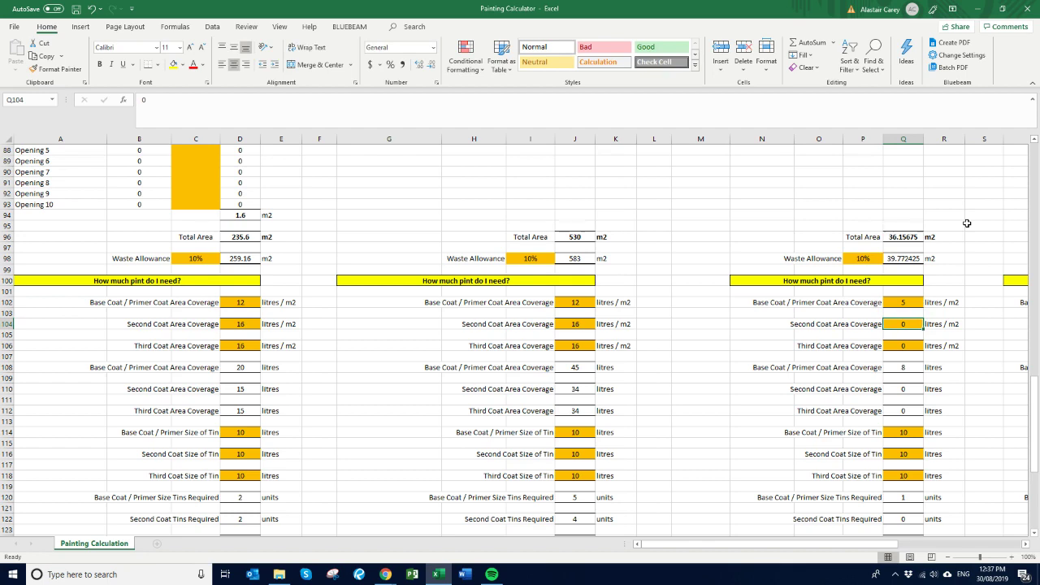
text(10)
key(Return)
key(Return)
text(10)
key(Return)
- Set all three door coat tin sizes to 5 litres and check the tins required
scroll(924, 320, down, 2)
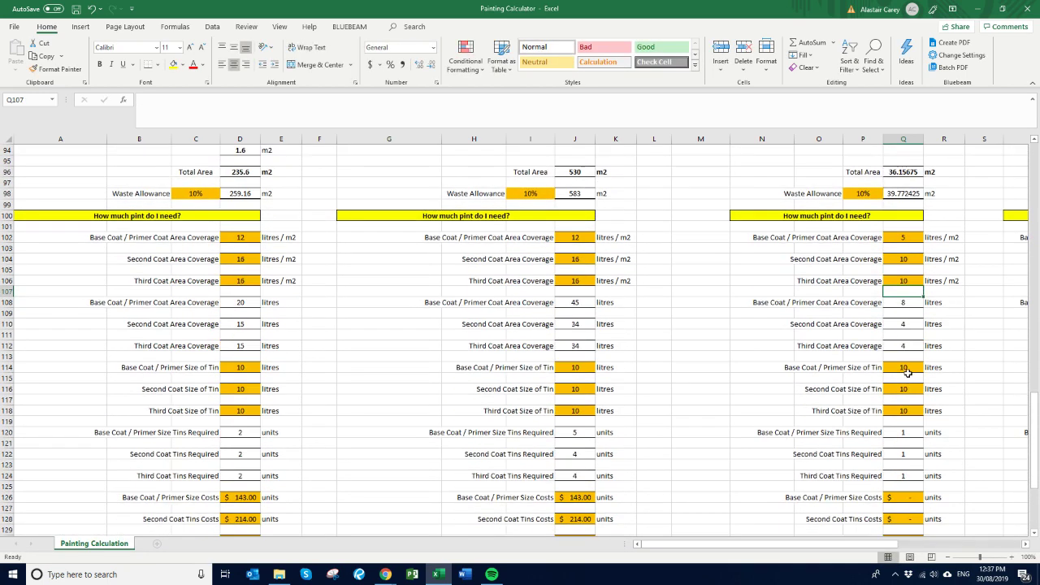
click(915, 368)
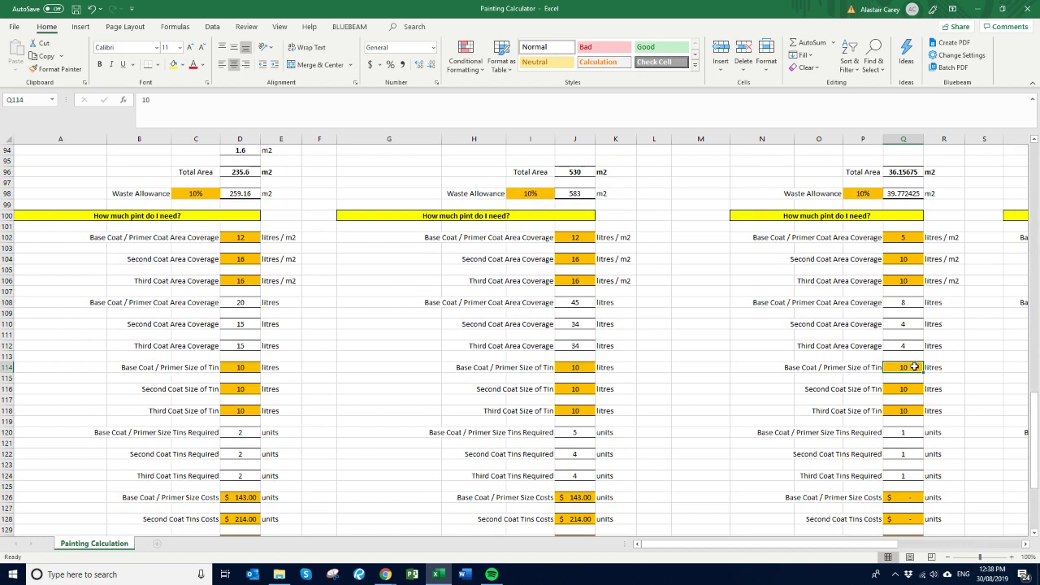
text(5)
key(Return)
key(Return)
text(5)
key(Return)
key(Return)
text(5)
key(Return)
key(Up)
key(Up)
key(Down)
key(Down)
key(Down)
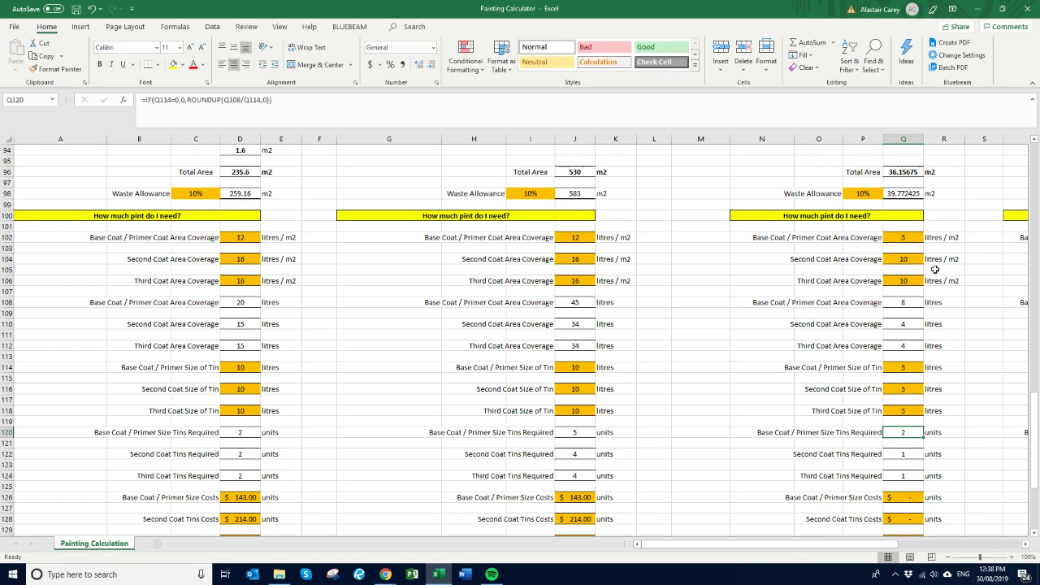
scroll(935, 269, down, 1)
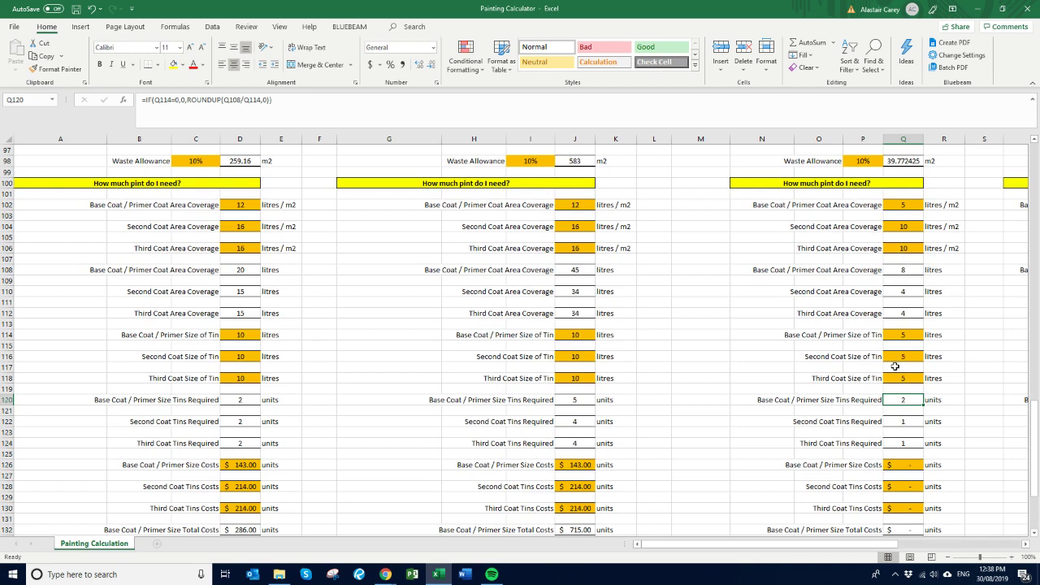
click(918, 444)
- Enter door tin costs of $50, $75 and $75 for the three coats
scroll(978, 356, down, 1)
click(896, 430)
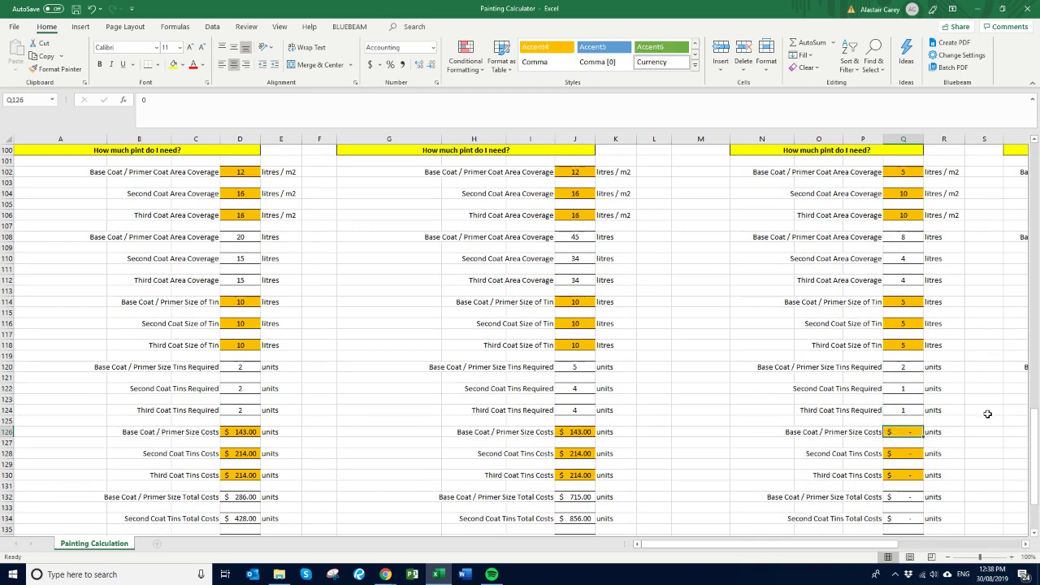
text(50)
key(Return)
text(75)
key(Return)
text(75)
key(Return)
scroll(970, 432, down, 1)
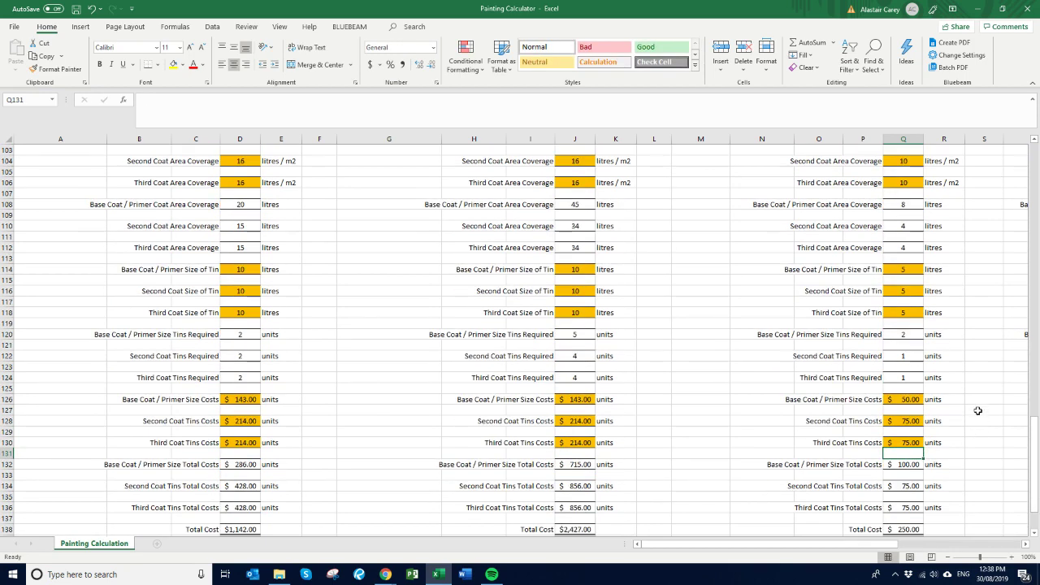
scroll(978, 411, down, 2)
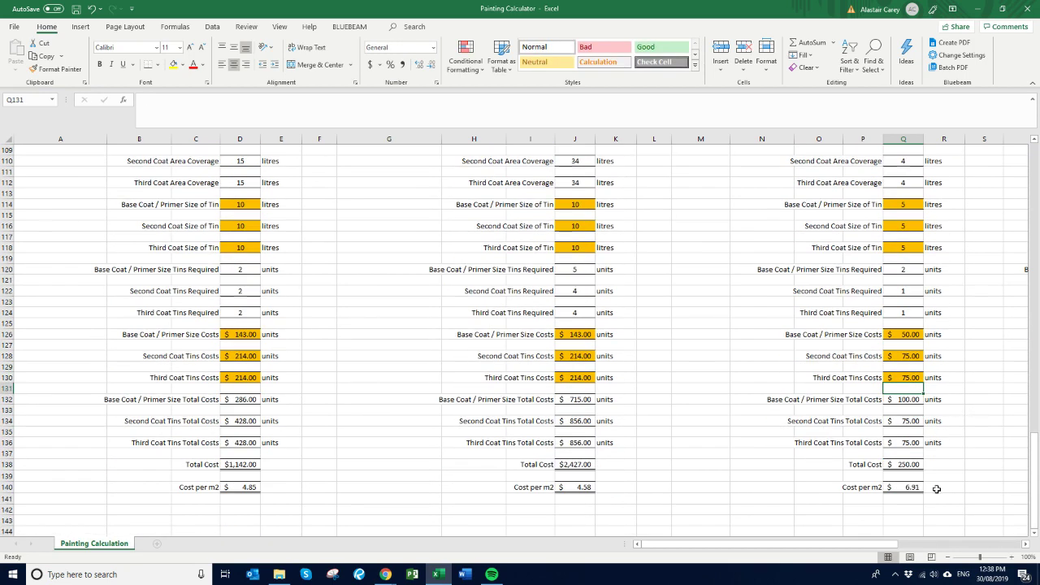
scroll(938, 465, up, 20)
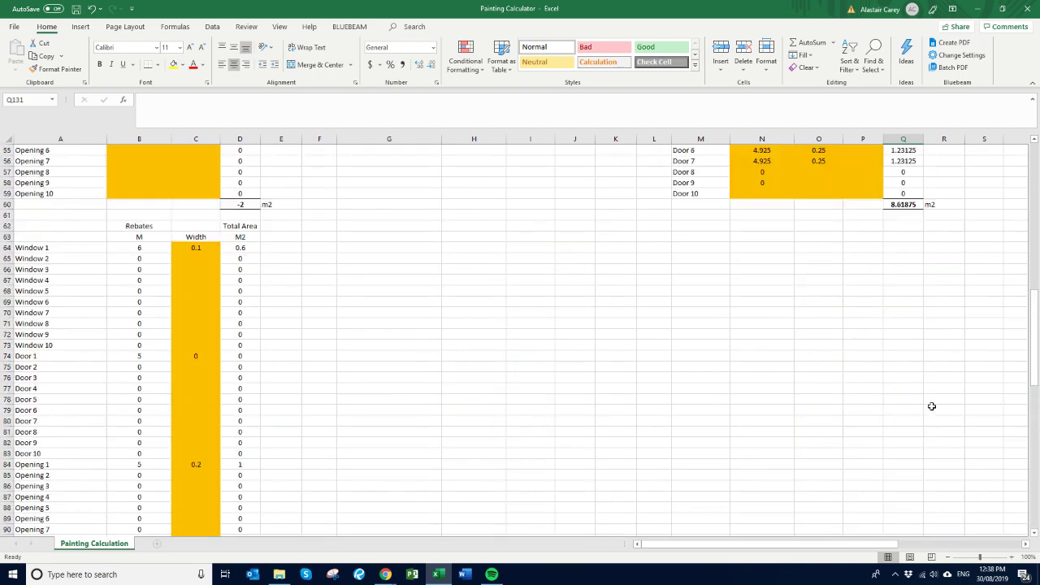
- Go to Room 1's skirting length cell in the Skirtings Painting Area and enter =1
scroll(933, 400, up, 4)
scroll(934, 387, down, 3)
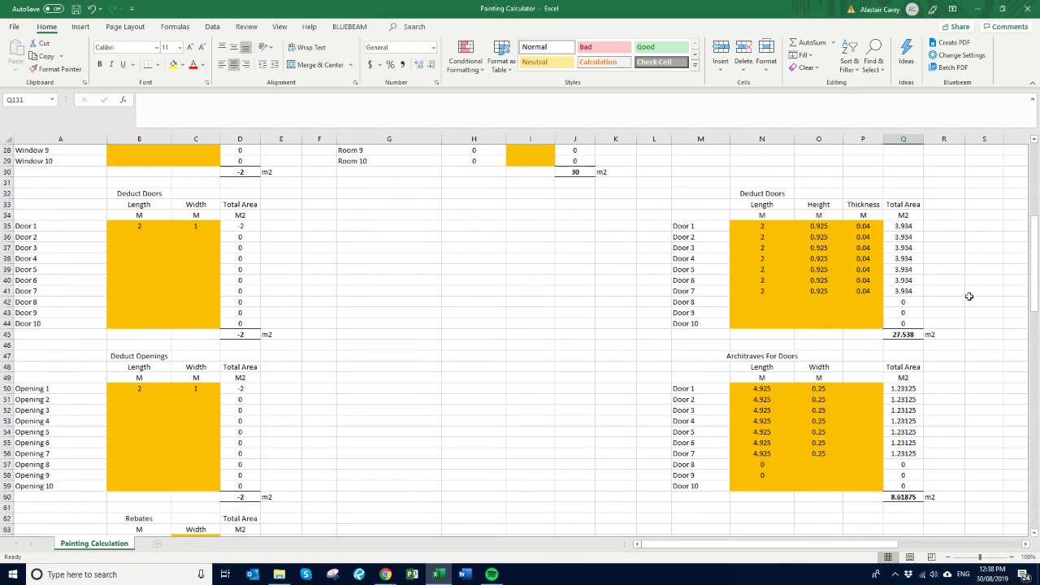
scroll(821, 429, up, 9)
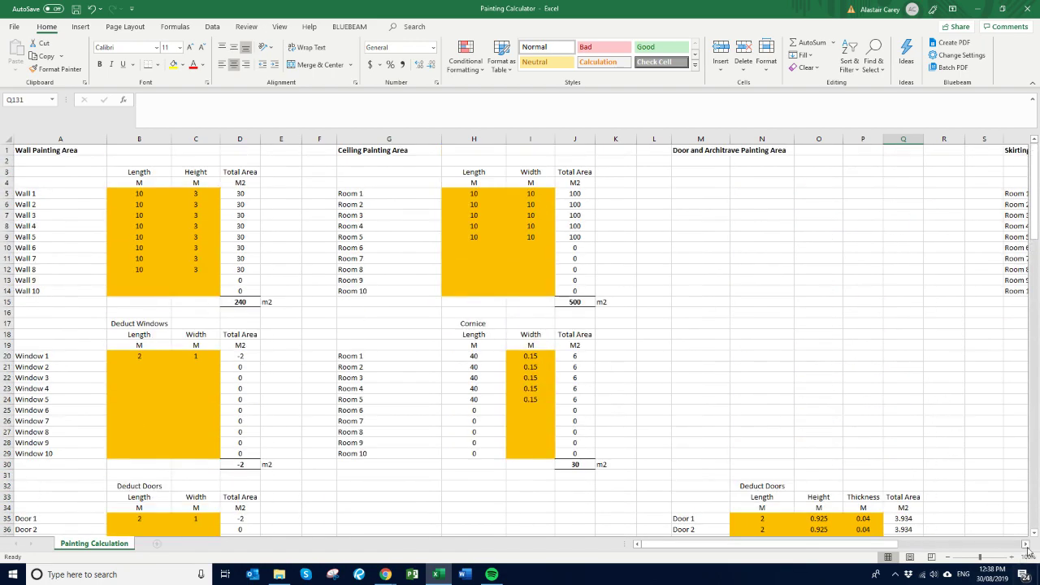
click(1026, 544)
click(1025, 544)
click(1025, 544)
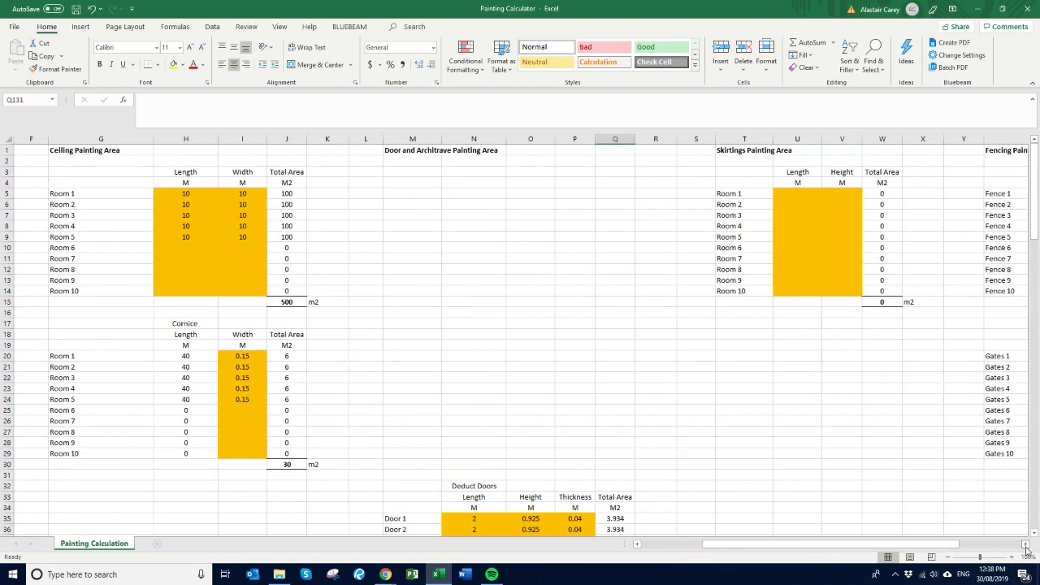
click(1025, 545)
click(1025, 544)
click(669, 196)
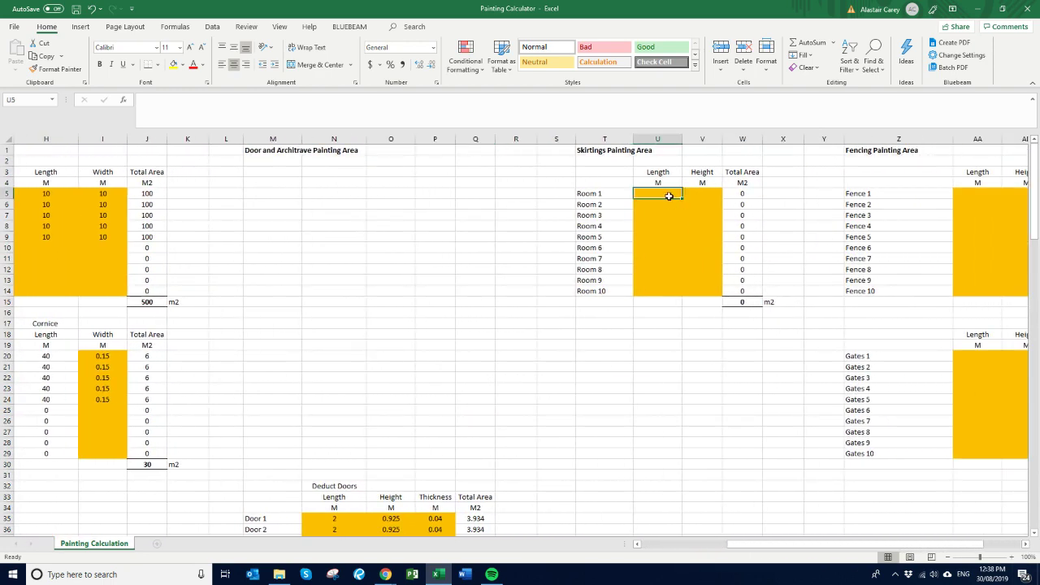
click(696, 196)
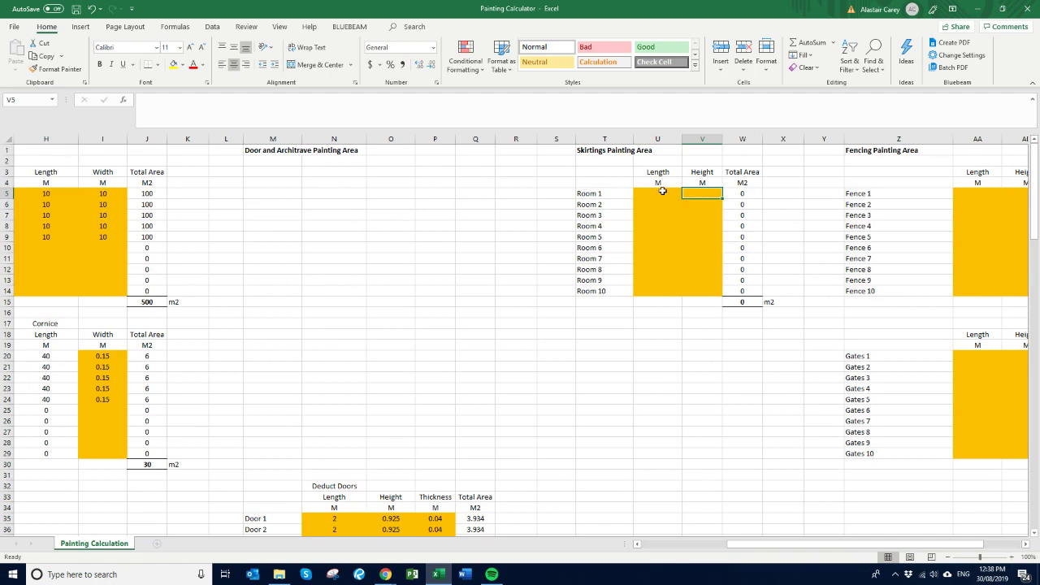
click(660, 193)
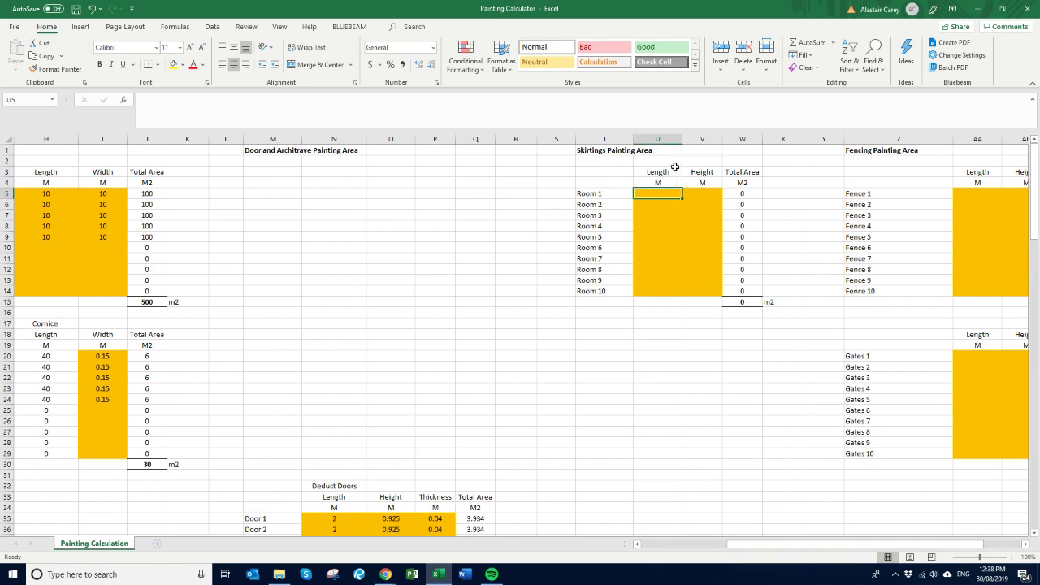
text(=10+10+10+10)
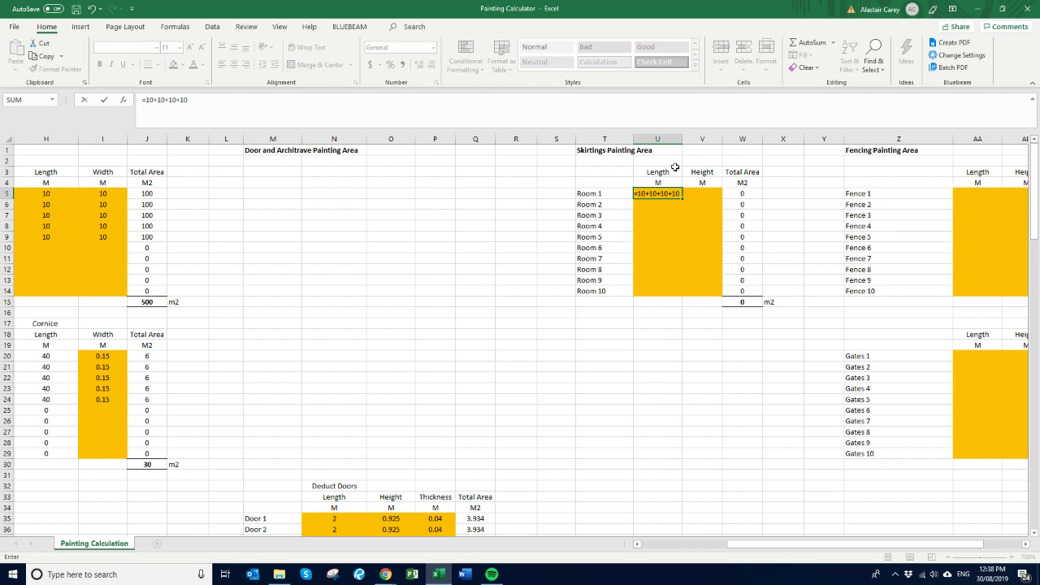
key(ctrl+Return)
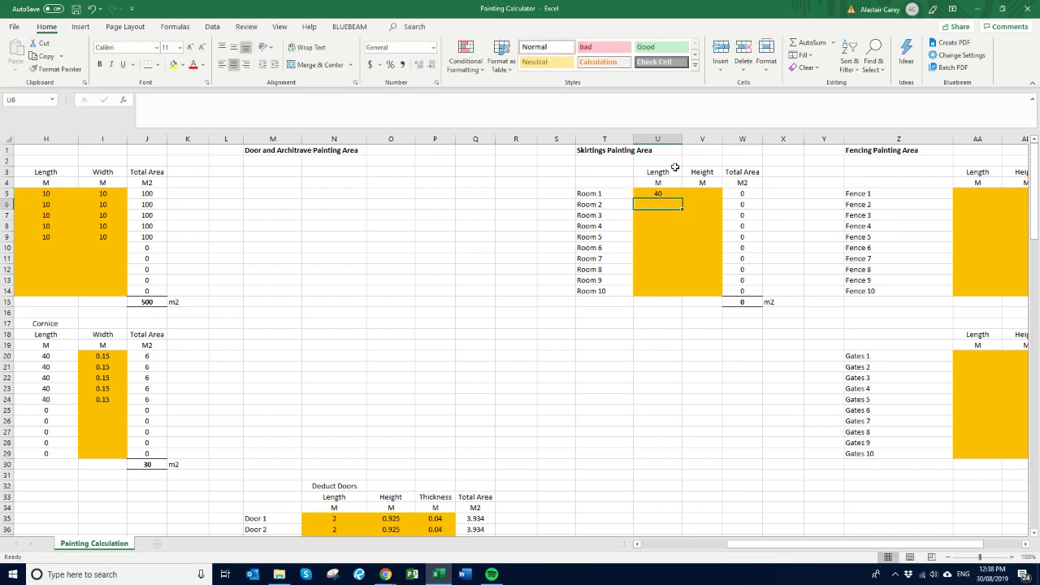
- Enter a 10 m skirting length for Rooms 1, 2, 3 and 4
text(10)
key(Return)
text(10)
key(Return)
text(10)
key(Return)
text(10)
key(Return)
- Enter a 0.1 m skirting height for Rooms 1, 2, 3 and 4
key(Up)
key(Up)
key(Up)
key(Up)
key(Right)
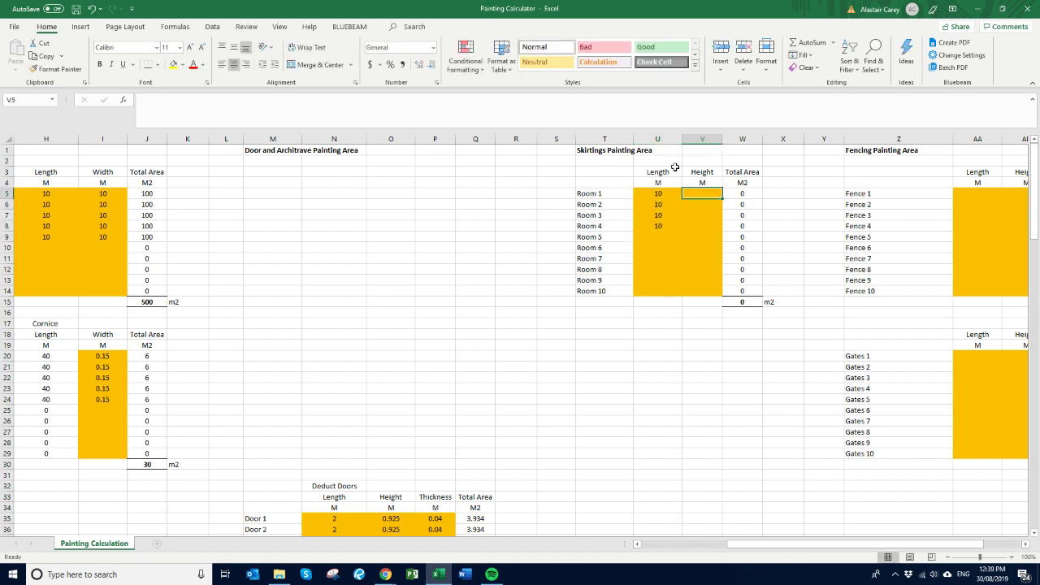
text(0.1)
key(Return)
text(0.1)
key(Return)
text(.1)
key(Return)
text(.1)
key(Return)
- Enter skirting paint coverages of 5, 10 and 10 for the three coats
scroll(766, 221, down, 20)
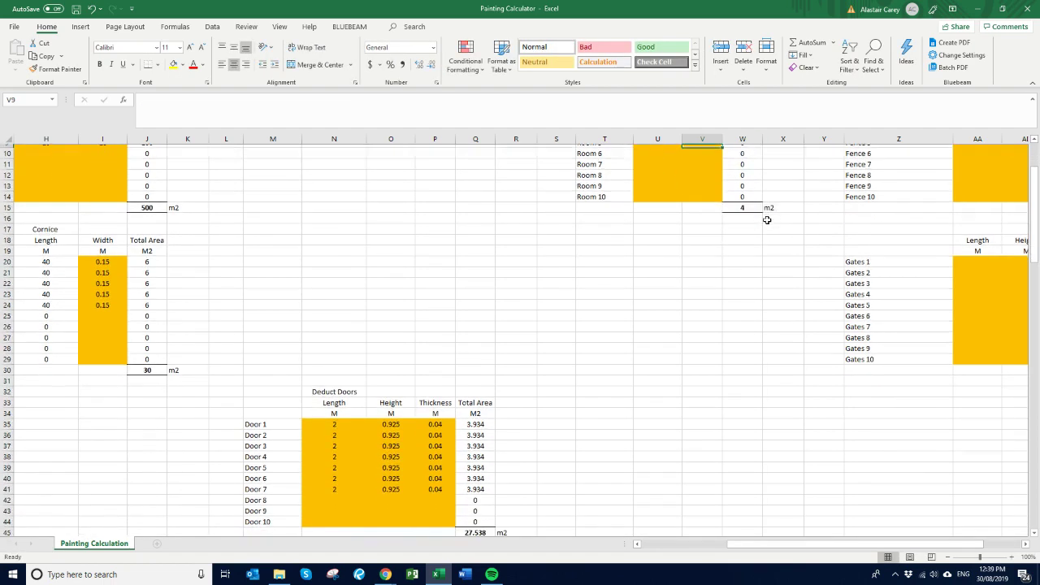
scroll(767, 221, down, 3)
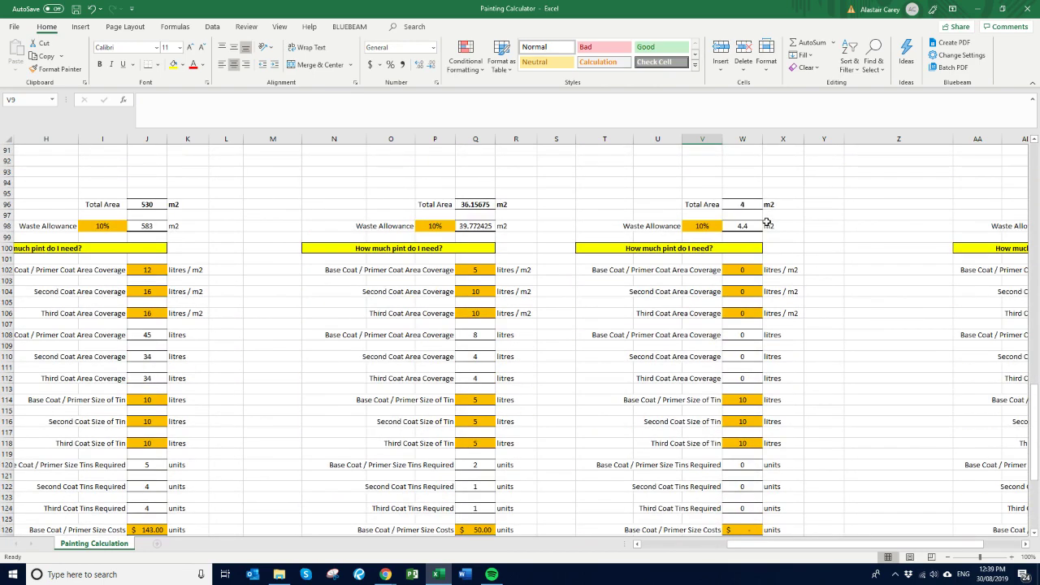
click(739, 269)
text(5)
key(Return)
text(10)
key(Return)
key(Return)
text(10)
key(Return)
key(Return)
key(Return)
key(Return)
key(Return)
key(Return)
key(Return)
- Enter 5-litre tin sizes for the skirting base, second and third coats
key(Return)
text(5)
key(Return)
key(Return)
text(5)
key(Return)
key(Return)
text(5)
key(Return)
key(Return)
key(Return)
key(Return)
key(Return)
key(Return)
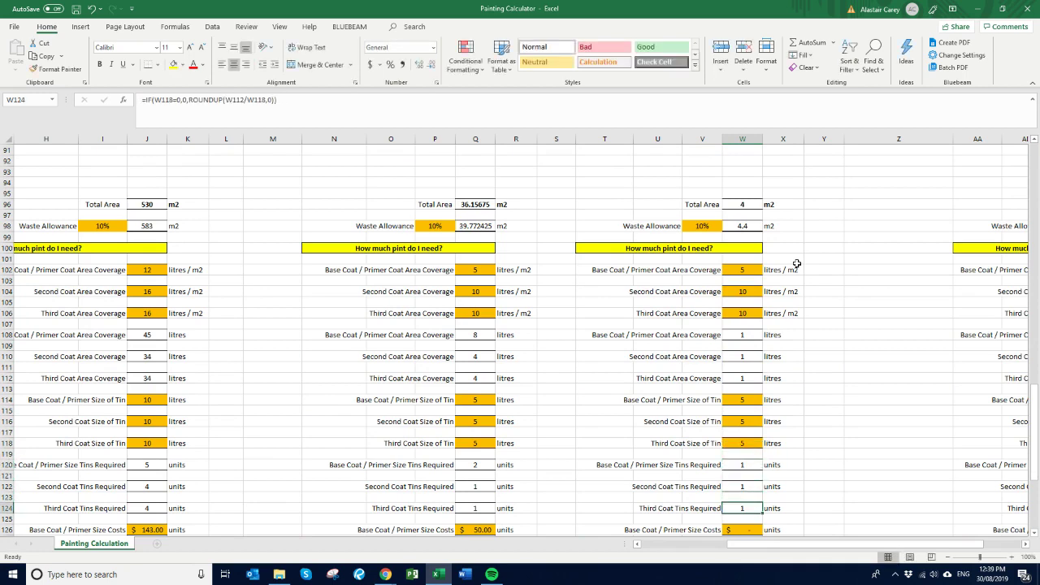
scroll(795, 296, down, 5)
- Enter skirting tin costs of $50, $75 and $75
key(Return)
key(Return)
text(50)
key(Return)
key(Return)
text(75)
key(Return)
key(Return)
text(75)
key(Return)
- Change all three skirting tin sizes to 1 litre
scroll(795, 296, down, 2)
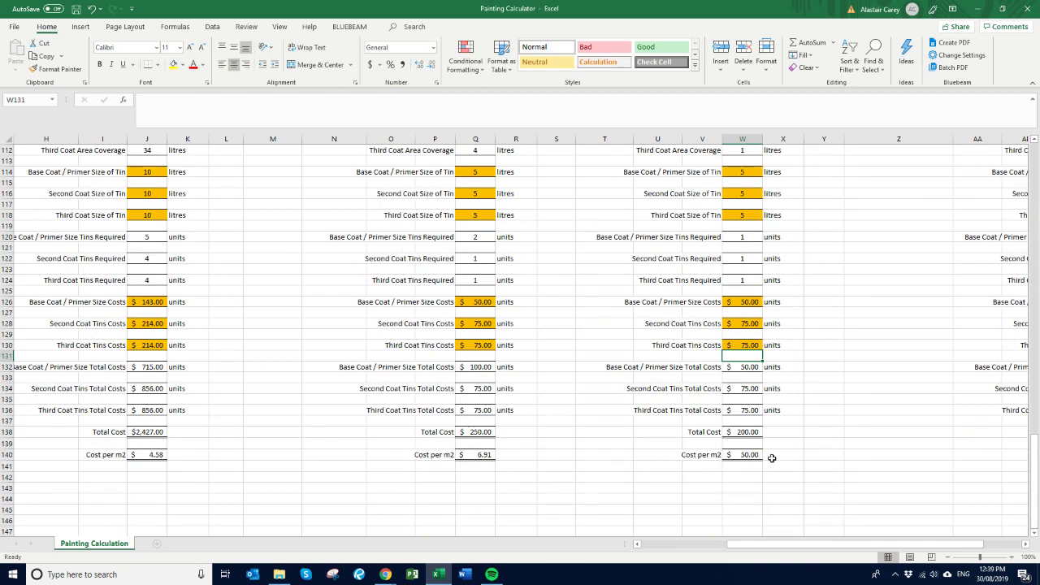
scroll(793, 417, up, 1)
scroll(788, 406, up, 3)
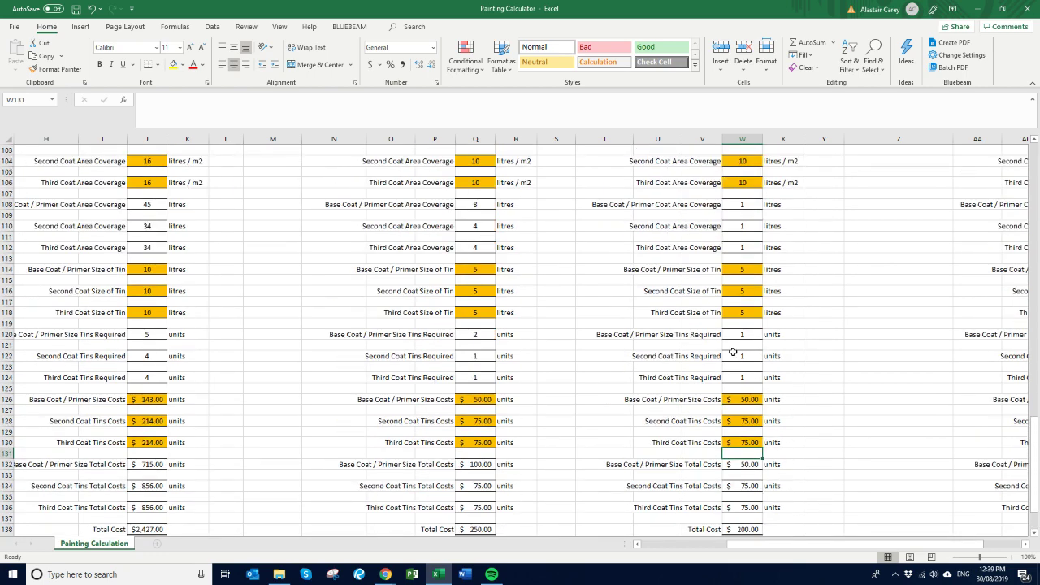
click(747, 272)
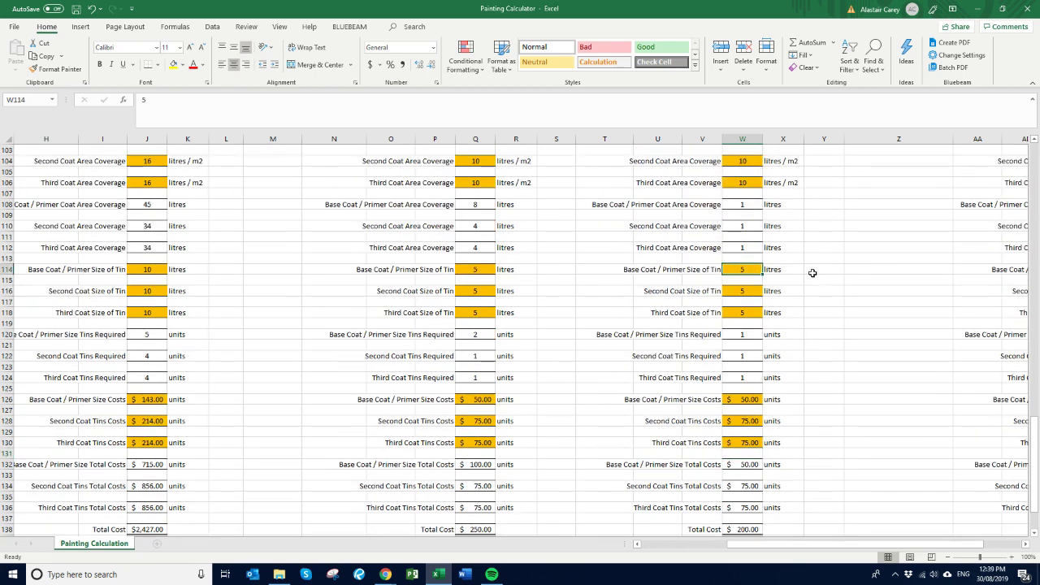
text(1)
key(Return)
key(Return)
text(1)
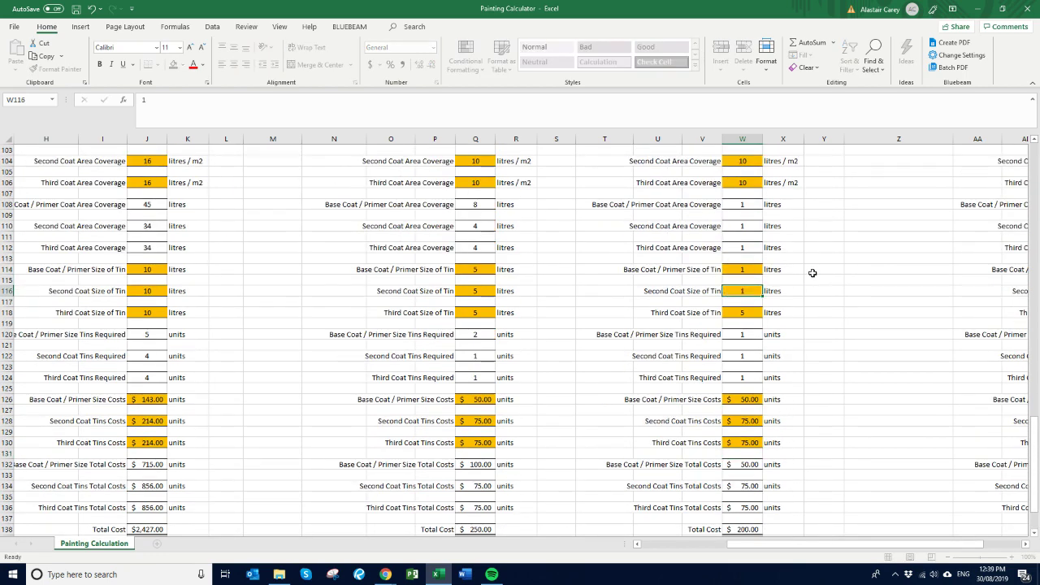
key(Return)
key(Return)
text(1)
key(Return)
key(Return)
key(Return)
key(Return)
key(Return)
key(Return)
key(Return)
key(Return)
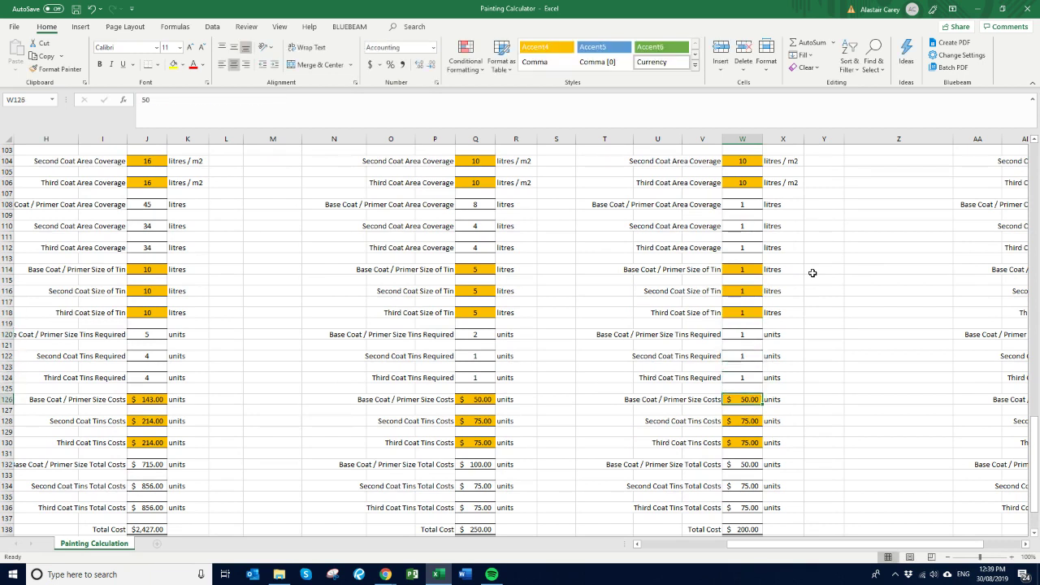
- Set skirting tin costs to $25 for base coat and $35 for second and third coats
text(25)
key(Return)
key(Return)
text(35)
key(Return)
key(Return)
text(35)
key(Return)
scroll(813, 273, down, 3)
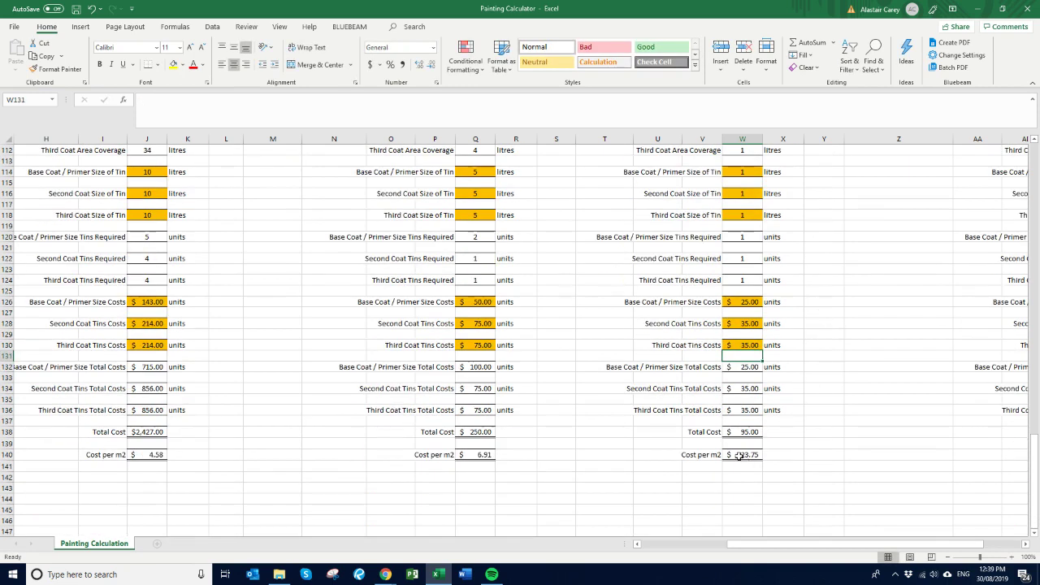
scroll(775, 313, up, 20)
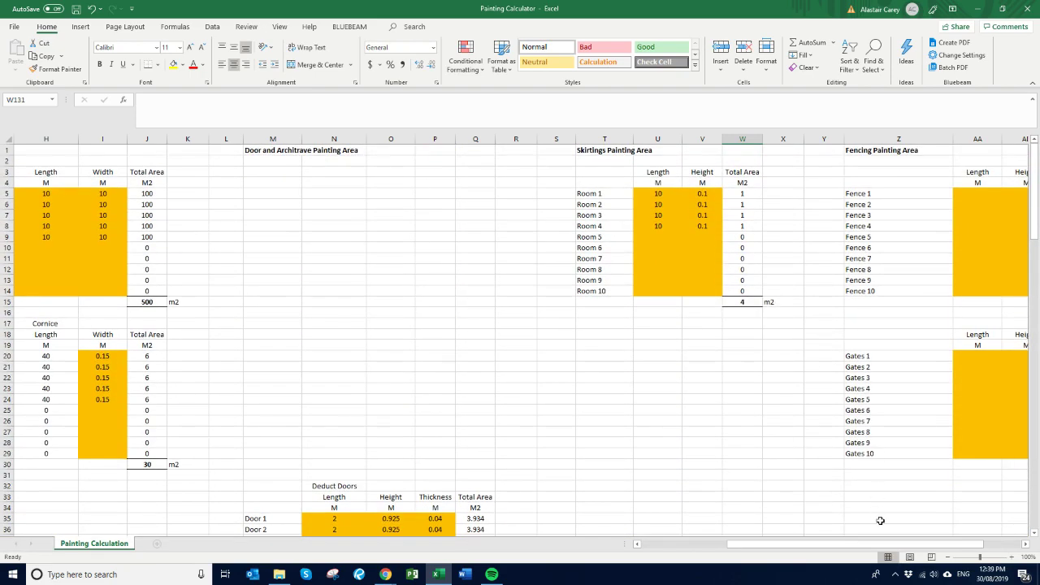
- Enter Fence 1 as 10 m long, 3 m high, with 2 sides
scroll(883, 529, right, 3)
click(839, 196)
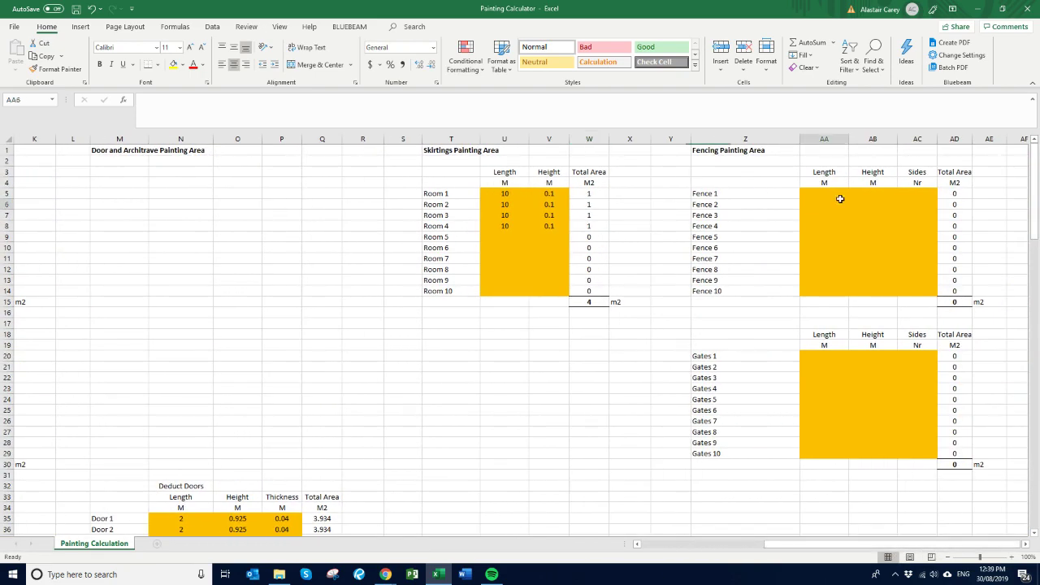
text(10)
key(Tab)
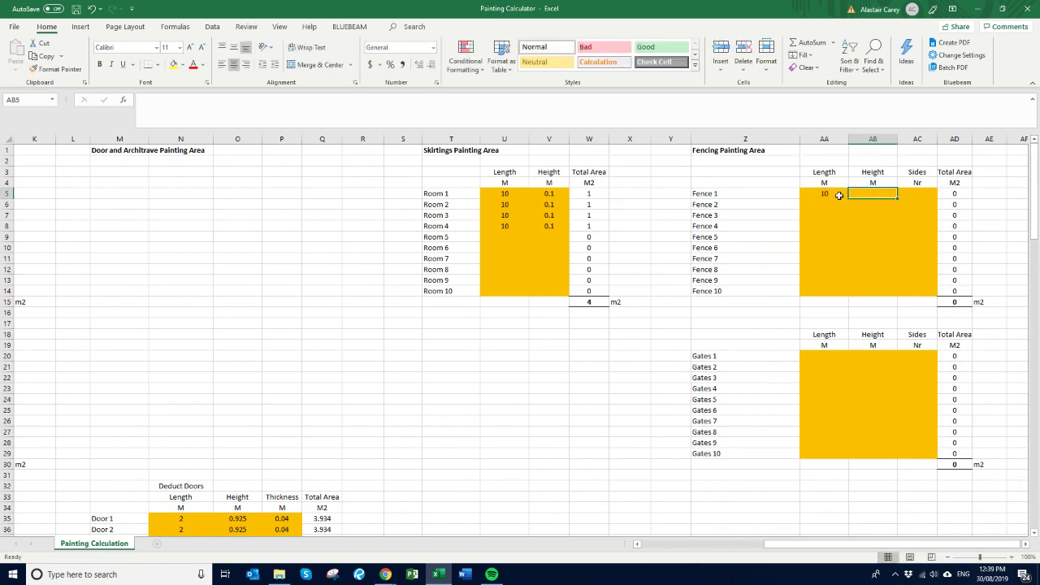
text(3)
key(Return)
key(Up)
key(Right)
text(2)
key(Return)
- Copy Fence 1's length, height and sides into the Fence 2–4 rows
key(Left)
key(Left)
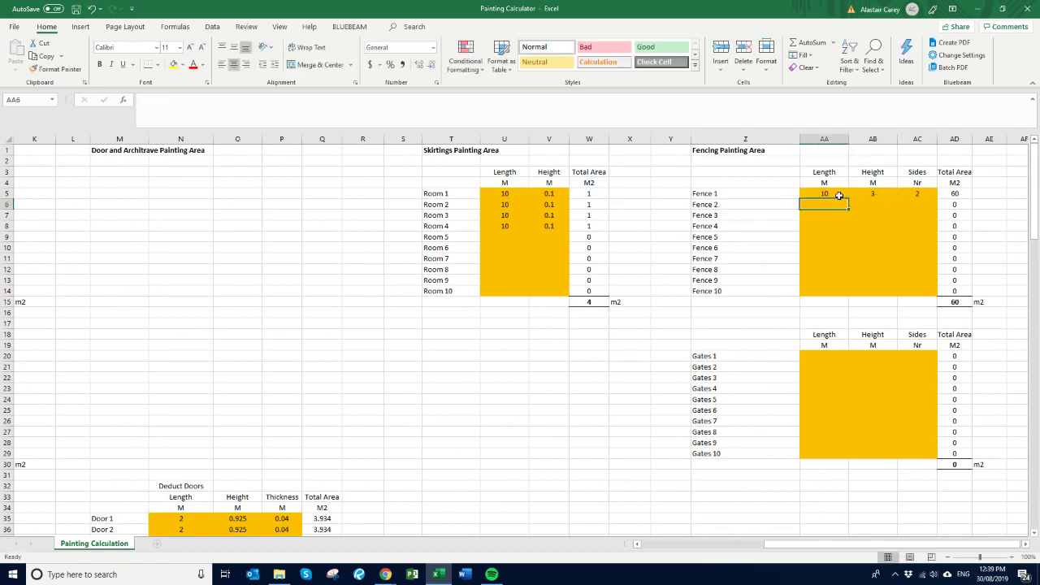
key(Up)
key(shift+Right)
key(shift+Right)
key(ctrl+c)
key(Down)
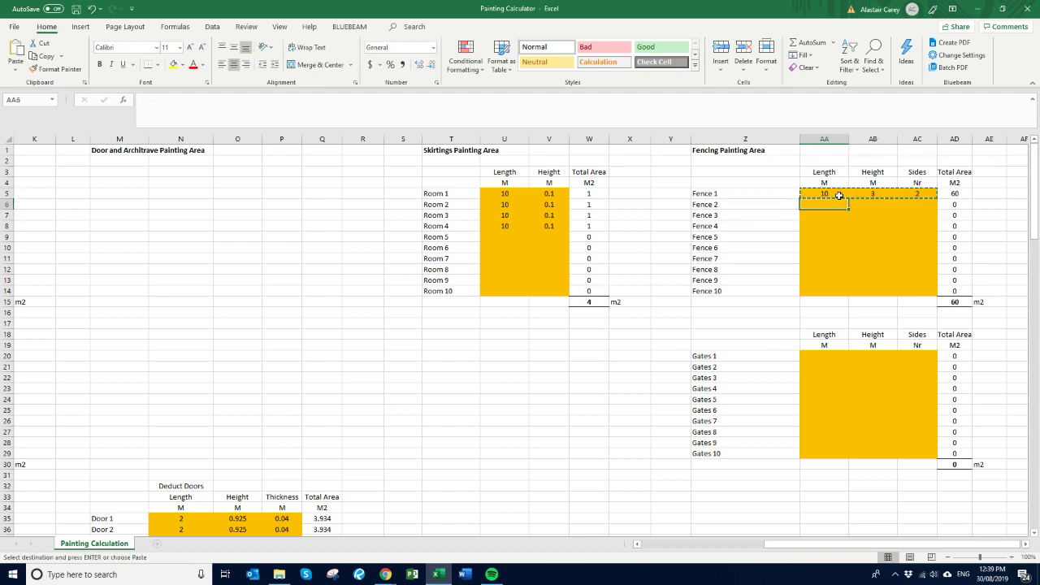
key(ctrl+v)
key(Down)
key(shift+Down)
key(shift+Right)
key(shift+Right)
key(ctrl+v)
- Change the Fence 2, 3 and 4 lengths to 5, 9 and 8 m
key(Up)
key(Up)
key(Down)
text(5)
key(Return)
text(9)
key(Return)
text(8)
key(Return)
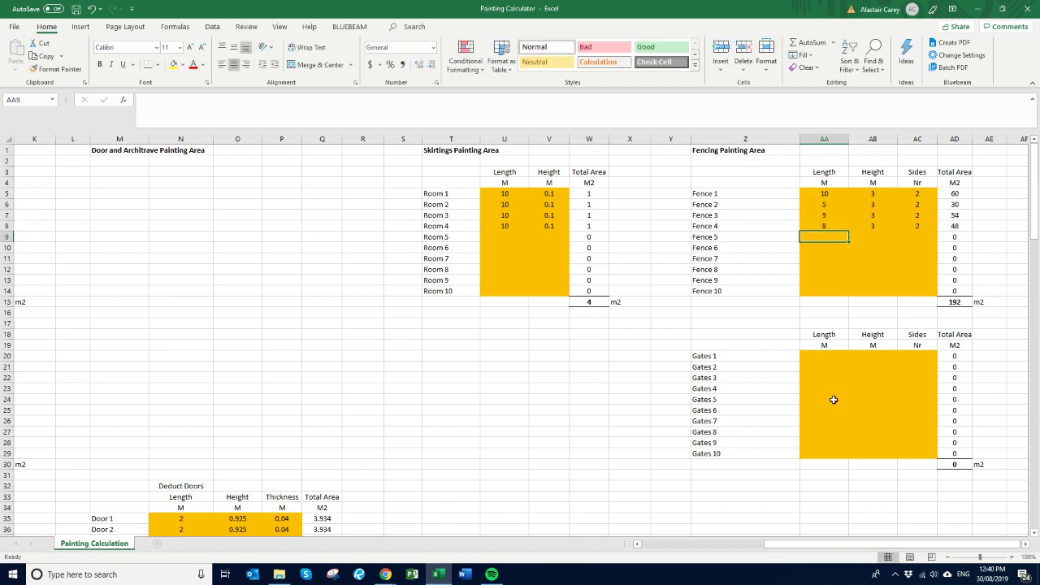
- Enter Gates 1 as 2 m long by 1 m high, corrected to one side
click(814, 356)
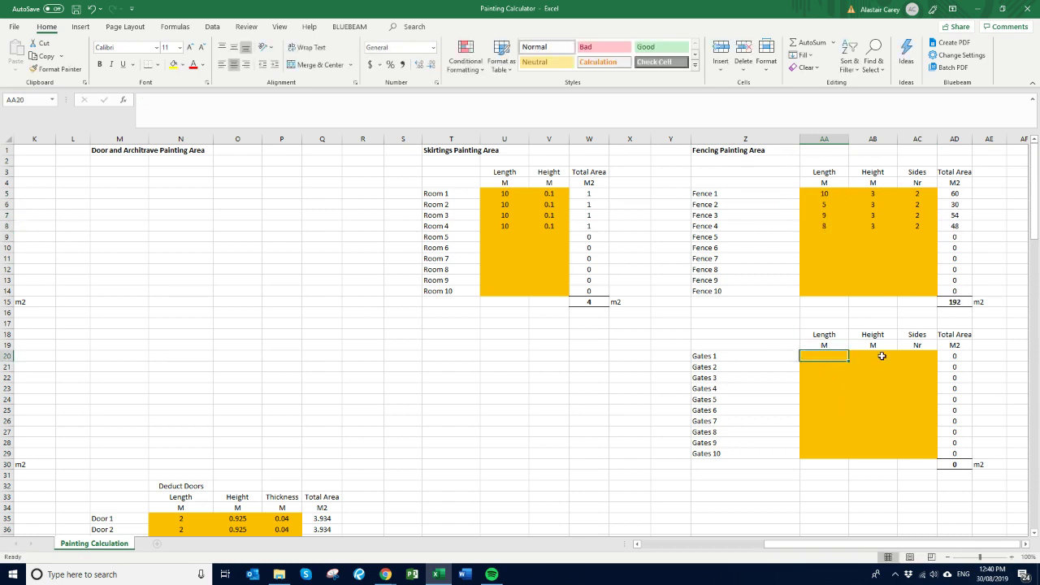
text(2)
key(Tab)
text(1)
key(Tab)
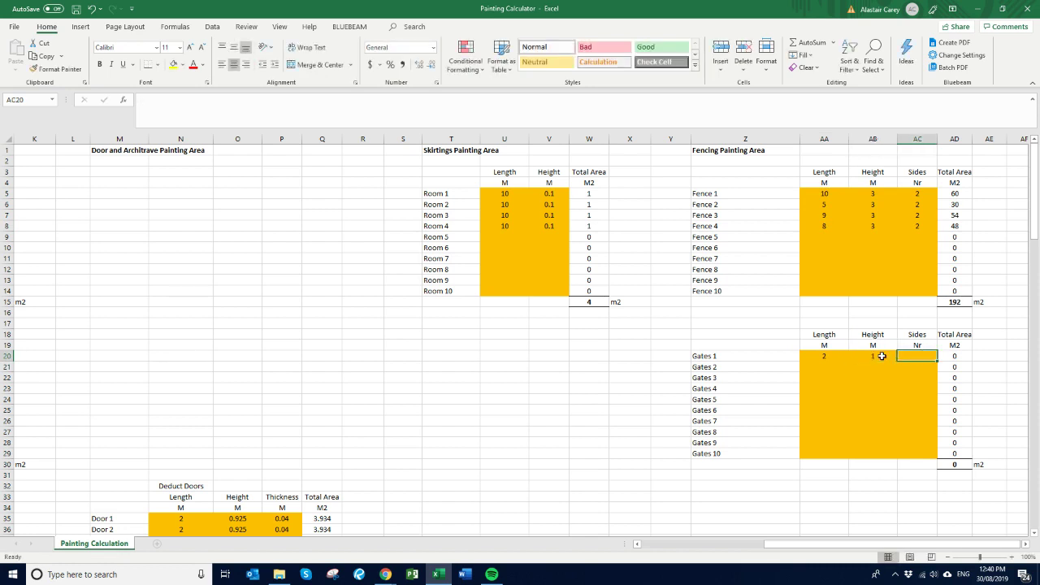
text(2)
key(ctrl+Return)
text(1)
key(ctrl+Return)
- Set Fences 1–4 to one side each
click(918, 197)
text(1)
key(Return)
text(1)
key(Return)
text(1)
key(Return)
text(1)
key(Return)
- Copy Gates 1's 2 × 1 m, one-sided measurements into Gates 2–5
drag(835, 356, 918, 400)
key(ctrl+c)
key(Return)
click(868, 345)
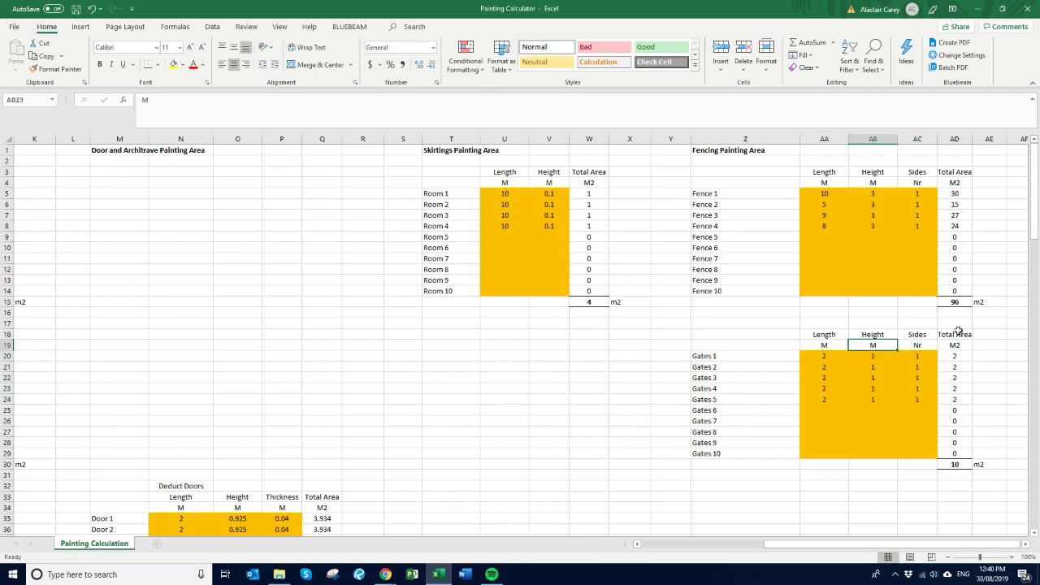
- Set the fence paint's third-coat coverage to 10
scroll(952, 291, down, 20)
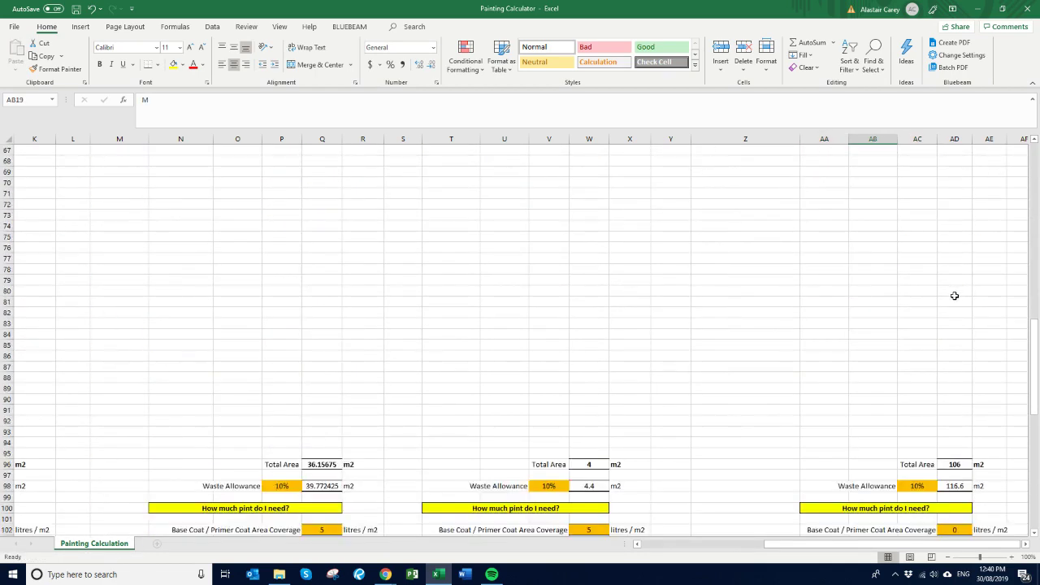
scroll(955, 309, down, 2)
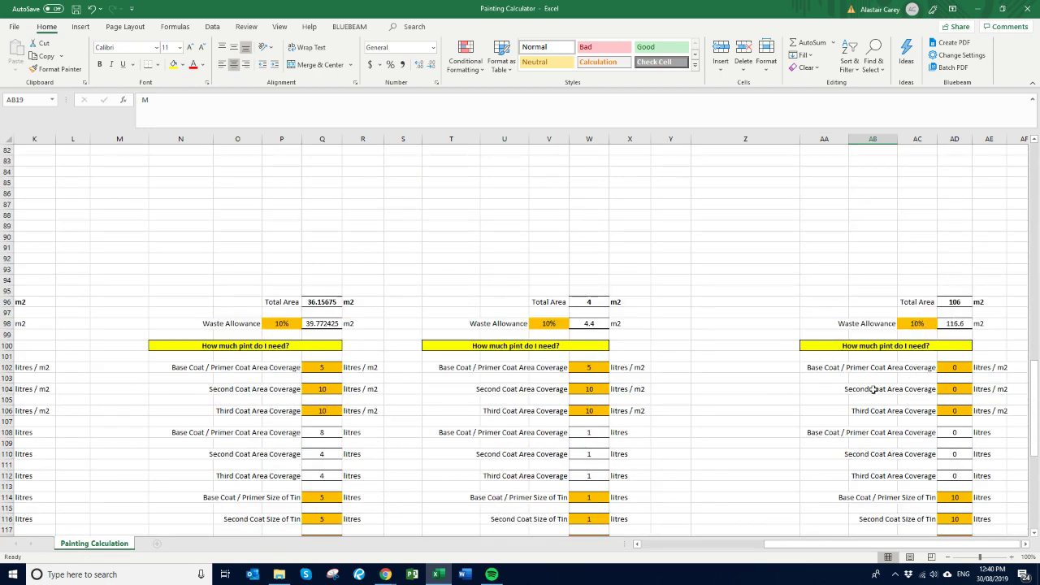
click(950, 411)
scroll(976, 291, down, 2)
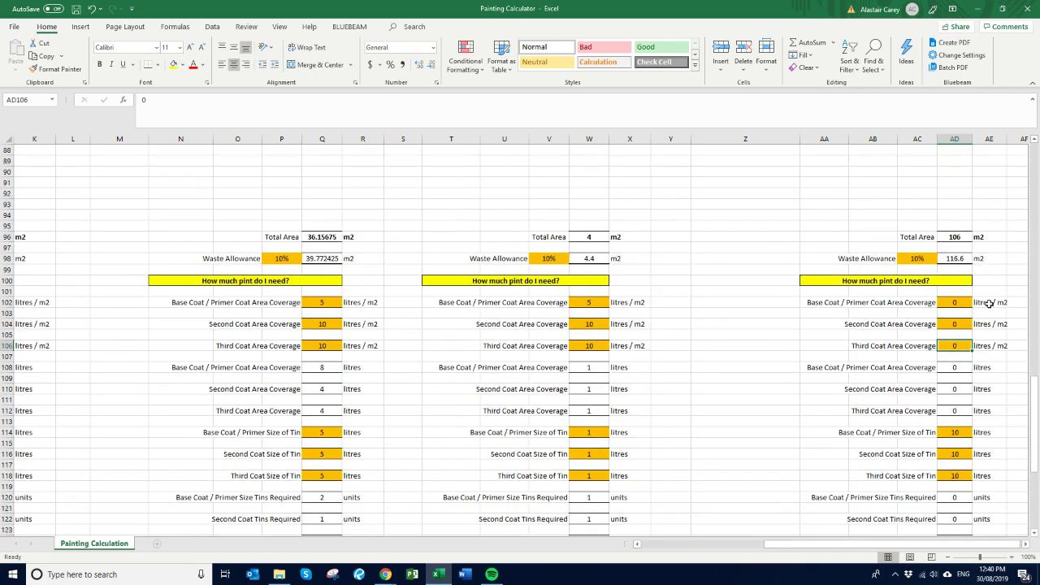
text(10)
key(Return)
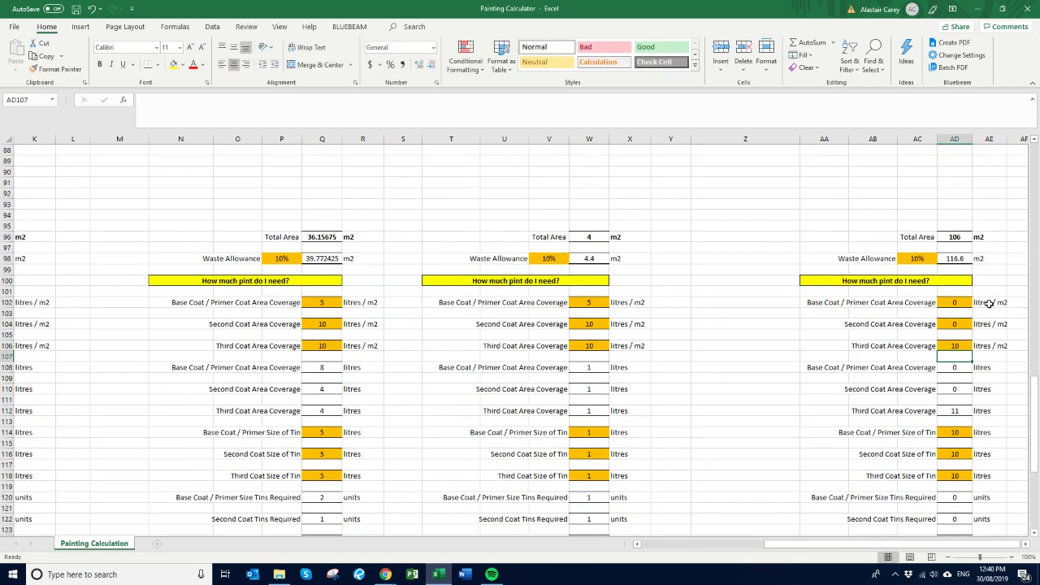
click(965, 343)
- Enter a $150 third-coat tin cost and check the $2.83 per m2 result
scroll(991, 287, down, 1)
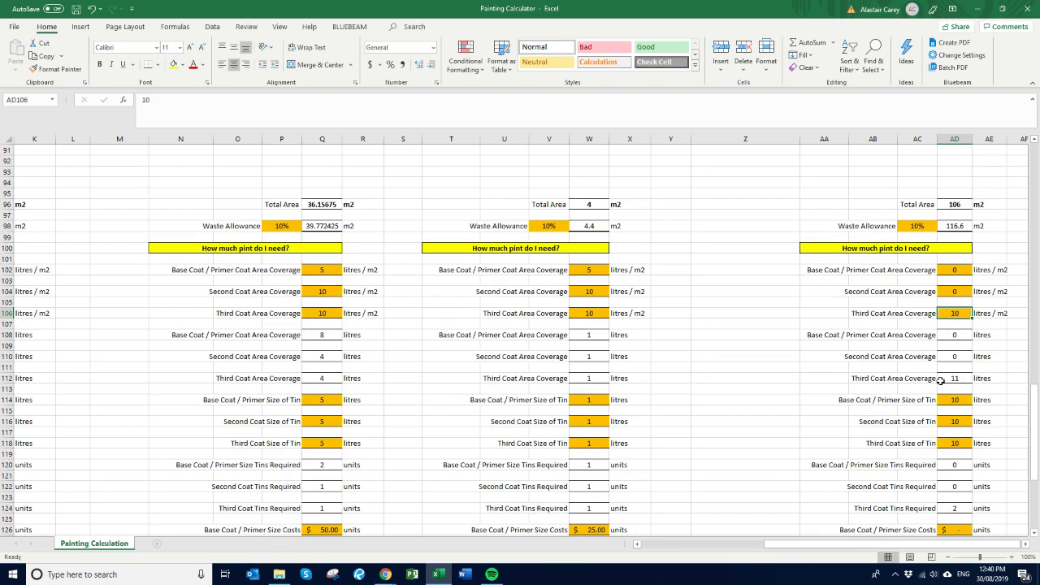
scroll(940, 380, down, 3)
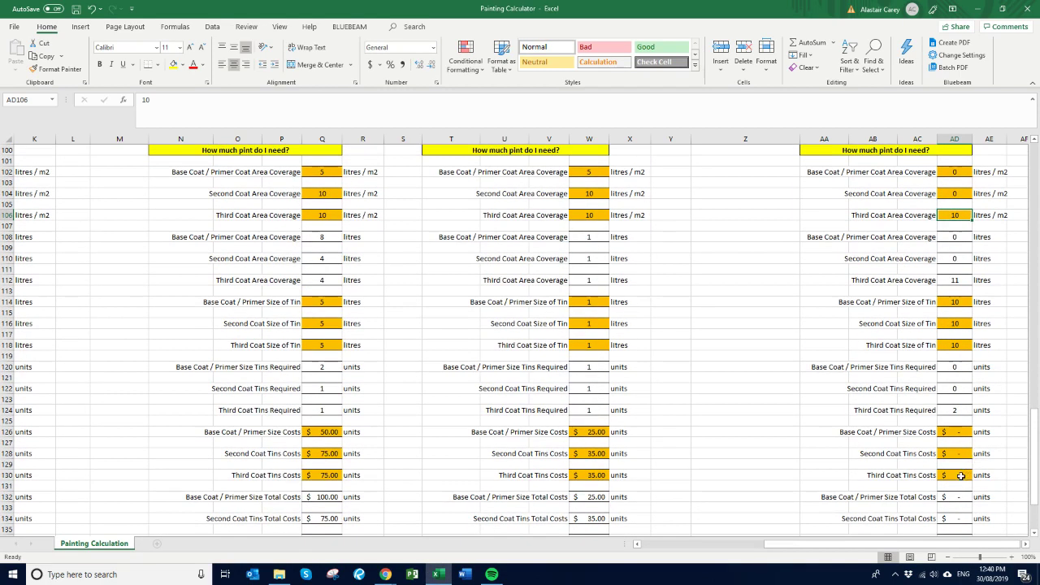
click(960, 476)
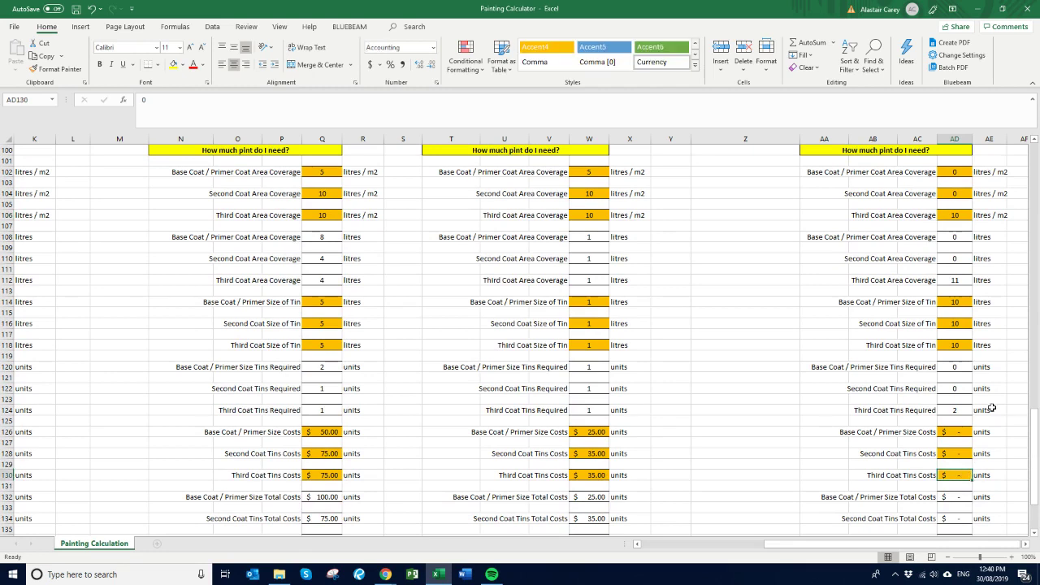
text(150)
key(Return)
scroll(953, 390, down, 3)
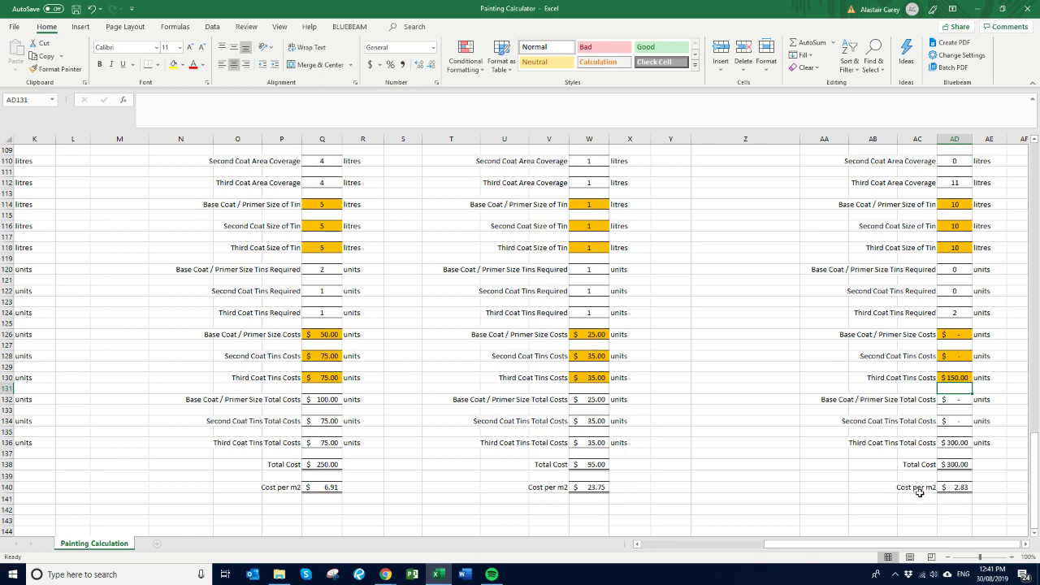
click(949, 487)
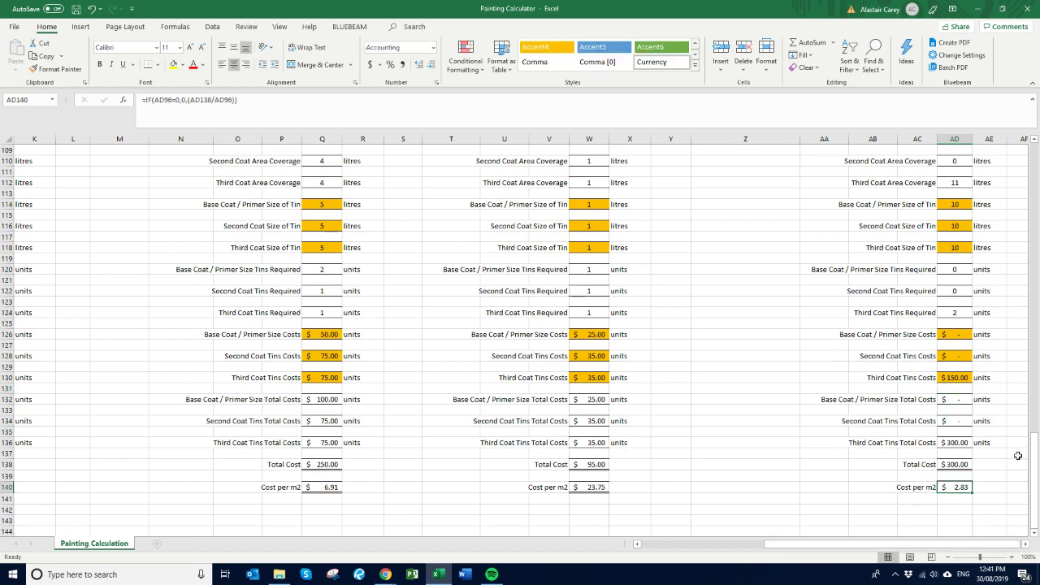
- Save the Painting Calculator workbook
scroll(1000, 462, up, 20)
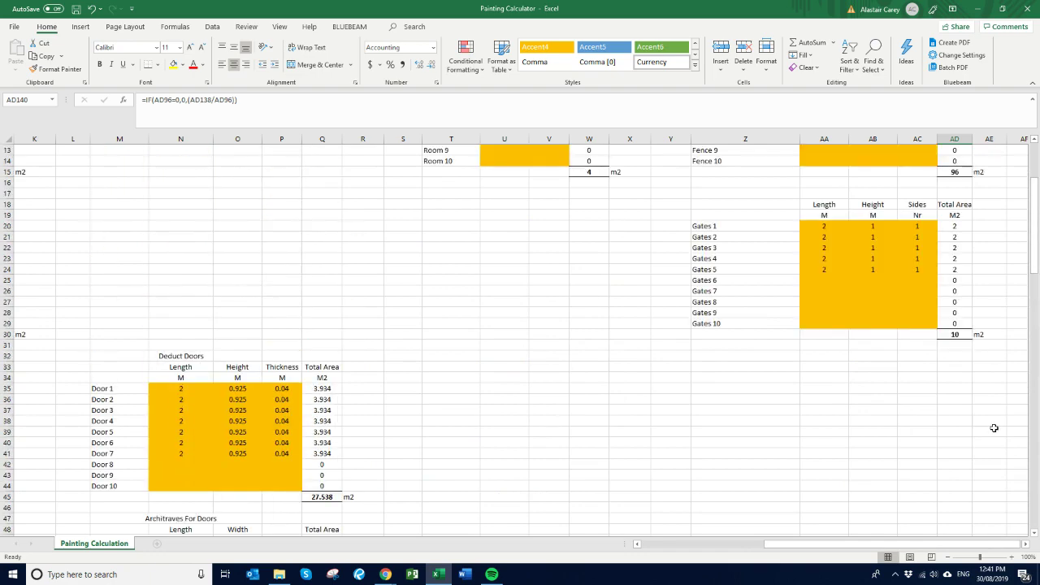
drag(841, 544, 658, 562)
click(76, 9)
- Review the tables, ending at Doors 1–7 (27.538 m2) and architraves (8.61875 m2)
click(655, 269)
scroll(638, 292, down, 20)
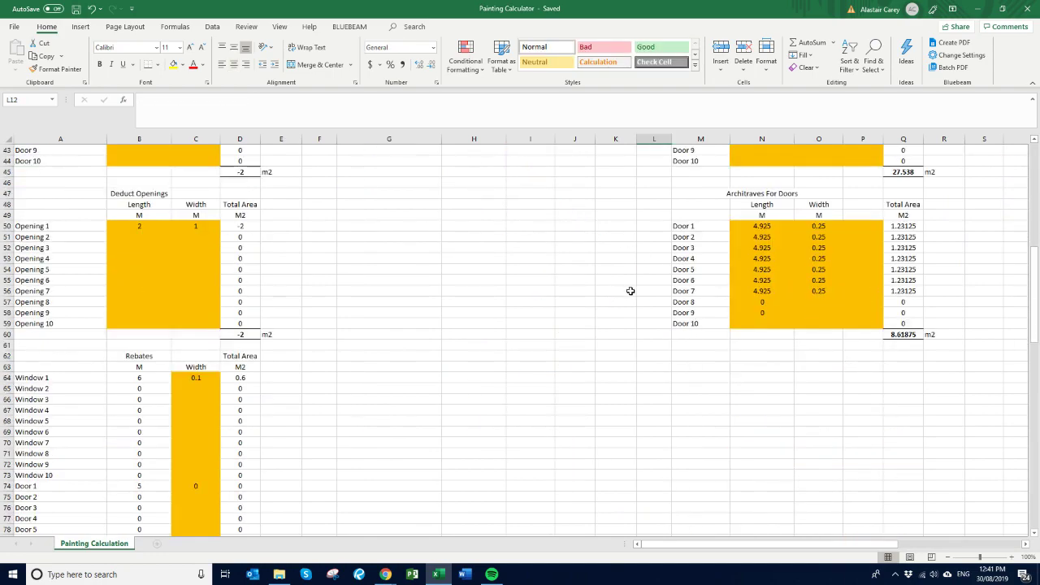
scroll(633, 330, down, 8)
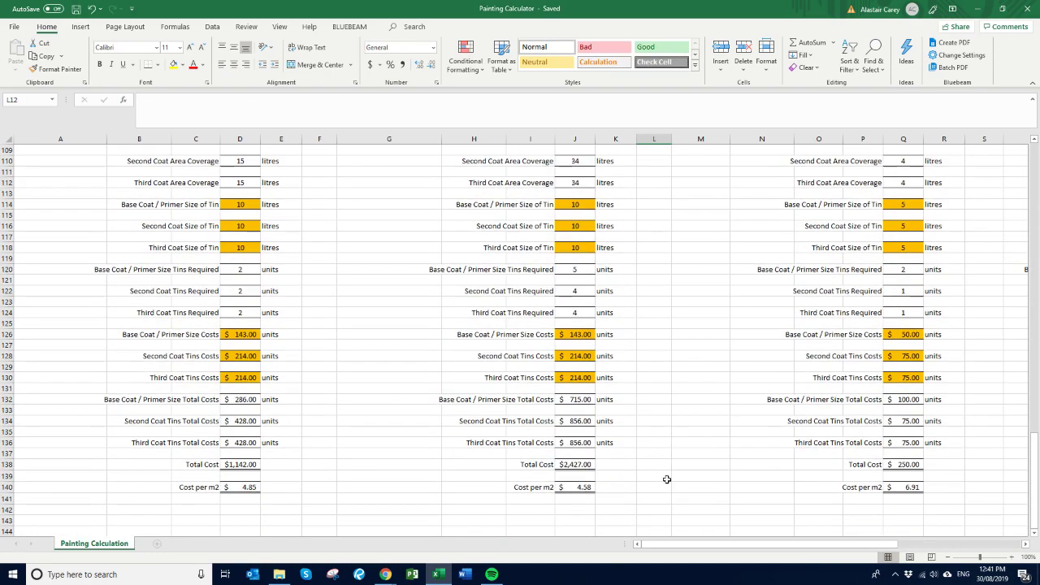
drag(734, 544, 861, 544)
drag(953, 557, 596, 542)
scroll(498, 382, up, 20)
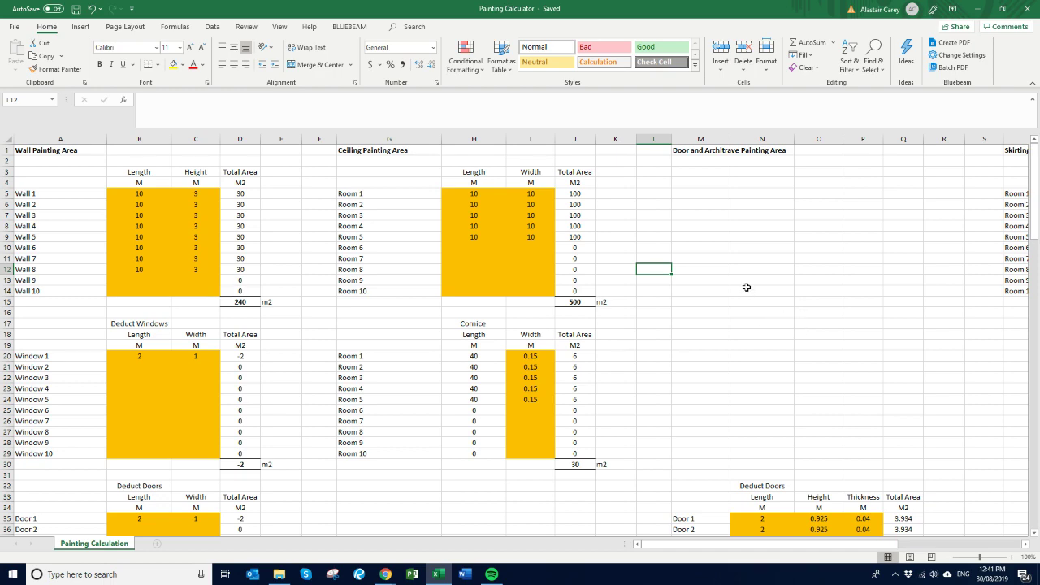
scroll(771, 293, down, 8)
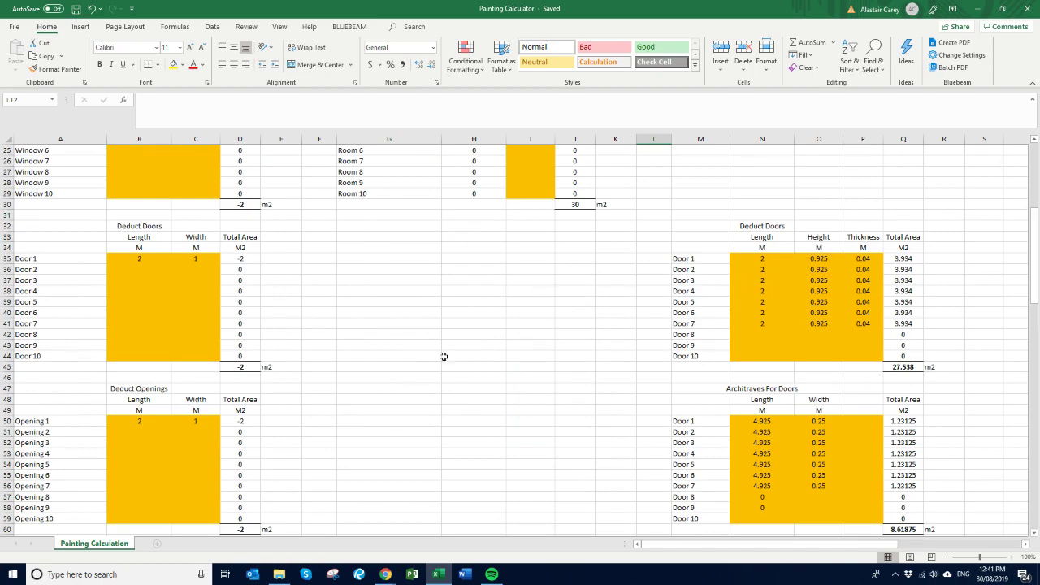
- Switch to the Chrome window showing the $214 Dulux Wash&Wear 10L Vivid White page
click(386, 574)
click(382, 532)
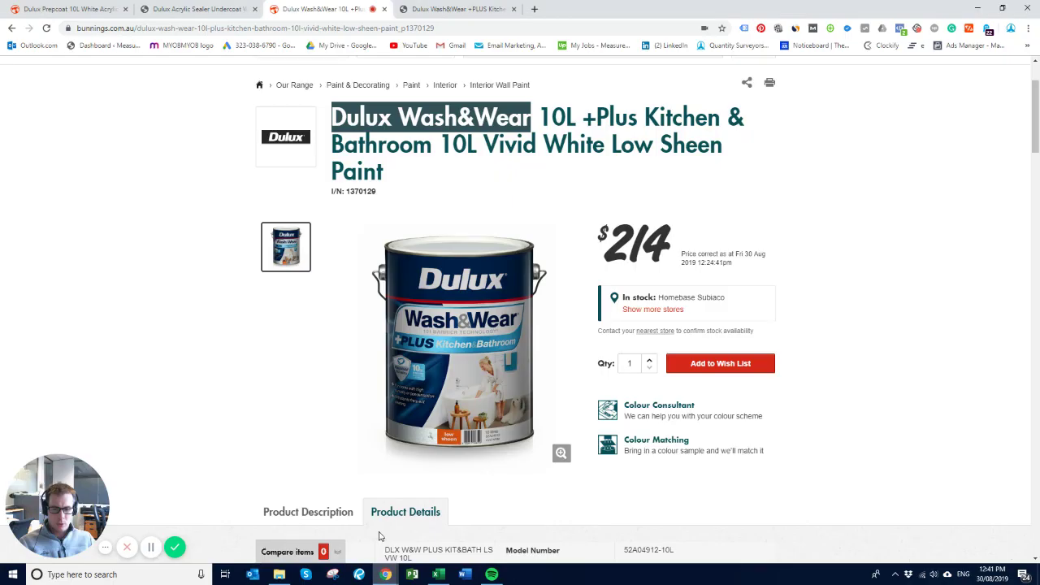